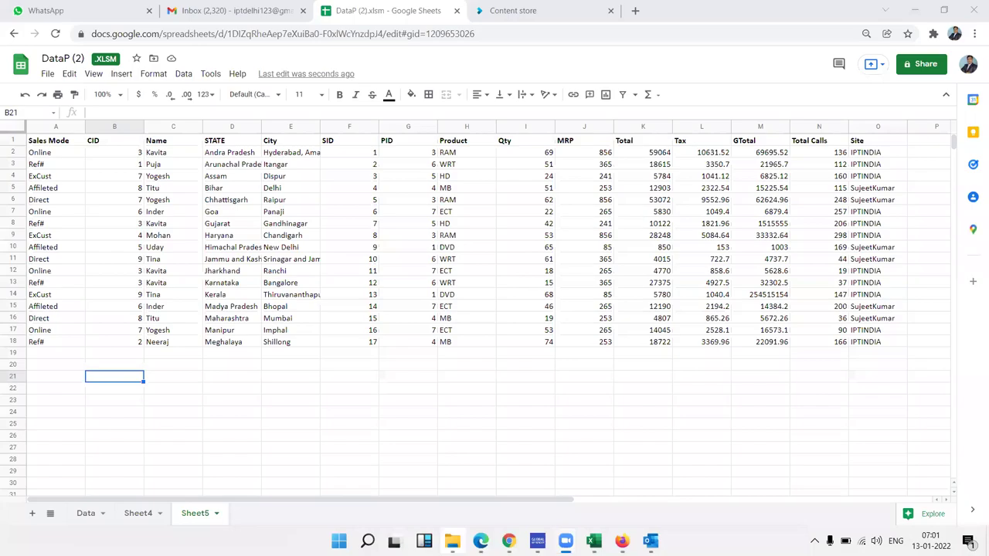
- Return to the spreadsheet and go to Sheet4 with the lookup examples
{"action": "key", "text": "super+d"}
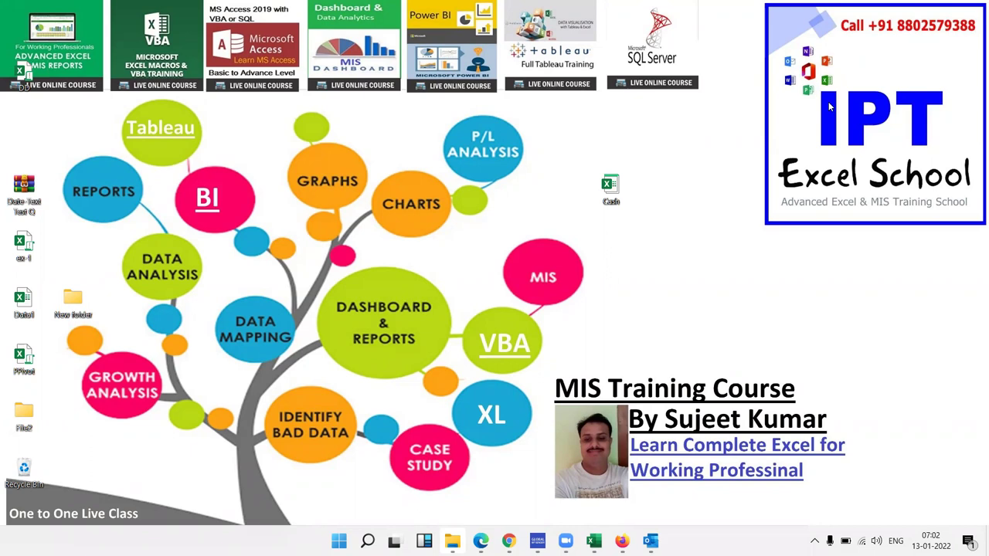
{"action": "mouse_move", "coordinate": [592, 541]}
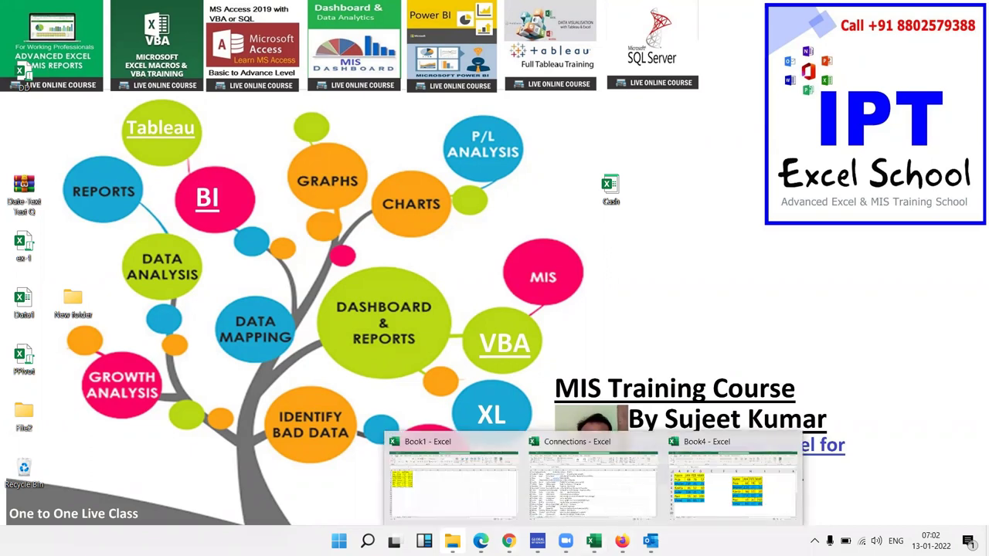
{"action": "left_click", "coordinate": [508, 540]}
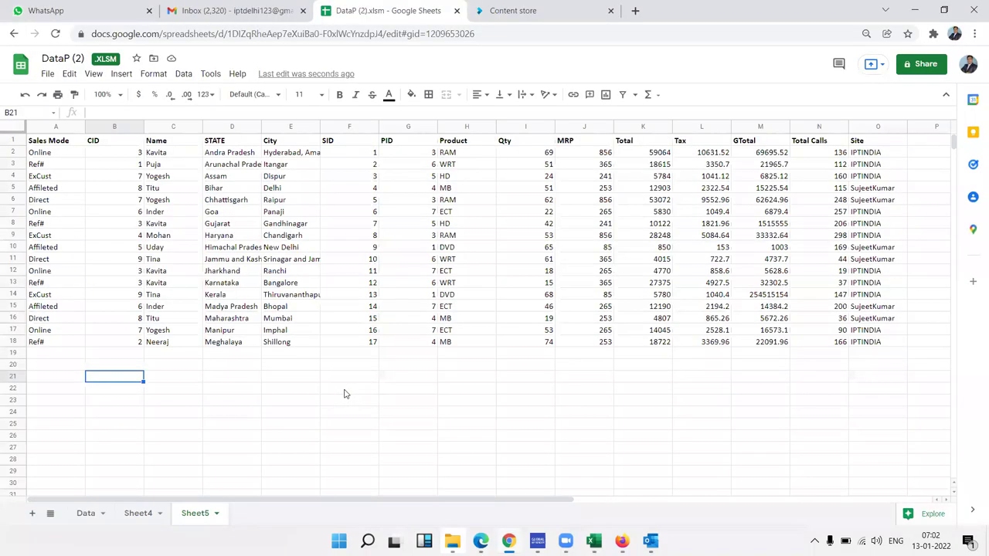
{"action": "left_click", "coordinate": [93, 513]}
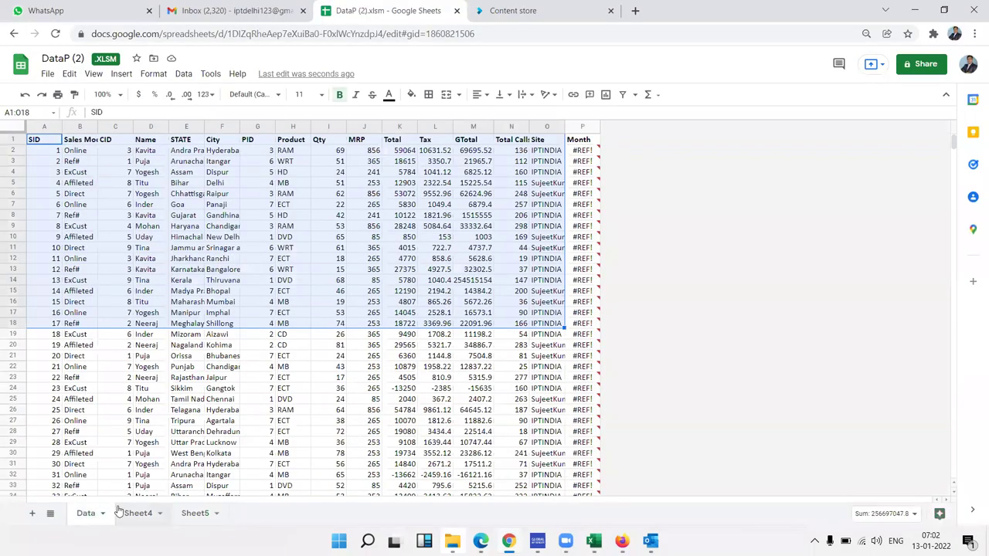
{"action": "left_click", "coordinate": [138, 513]}
- Inspect Sheet4's lookup formulas in C3, B10, C10 and D5 and the values in C7, D6 and D7
{"action": "left_click", "coordinate": [178, 164]}
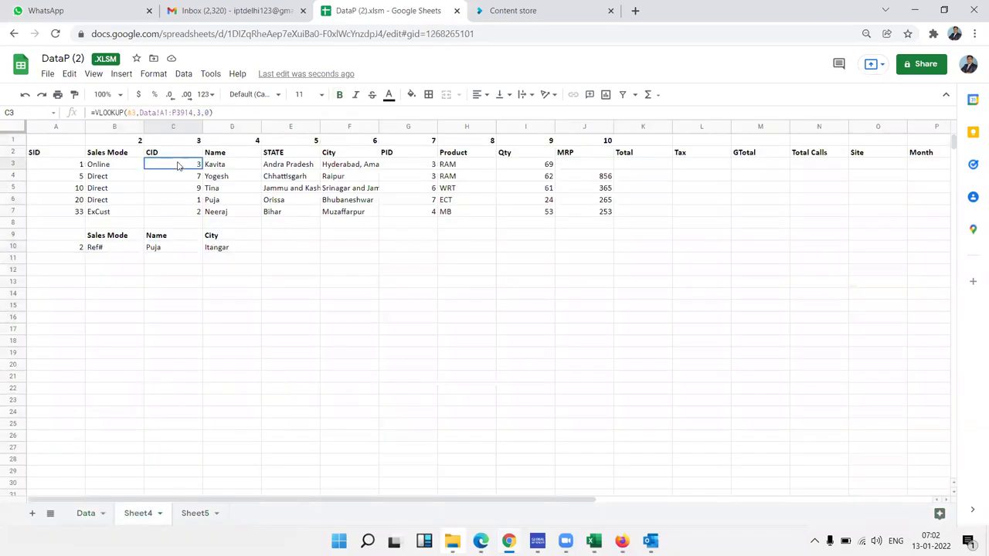
{"action": "left_click", "coordinate": [120, 249]}
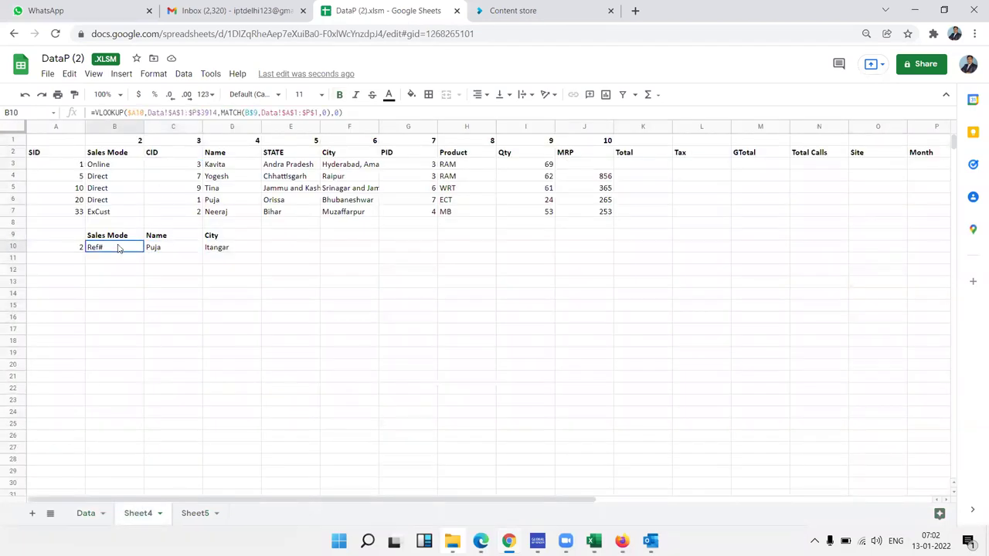
{"action": "left_click", "coordinate": [177, 257]}
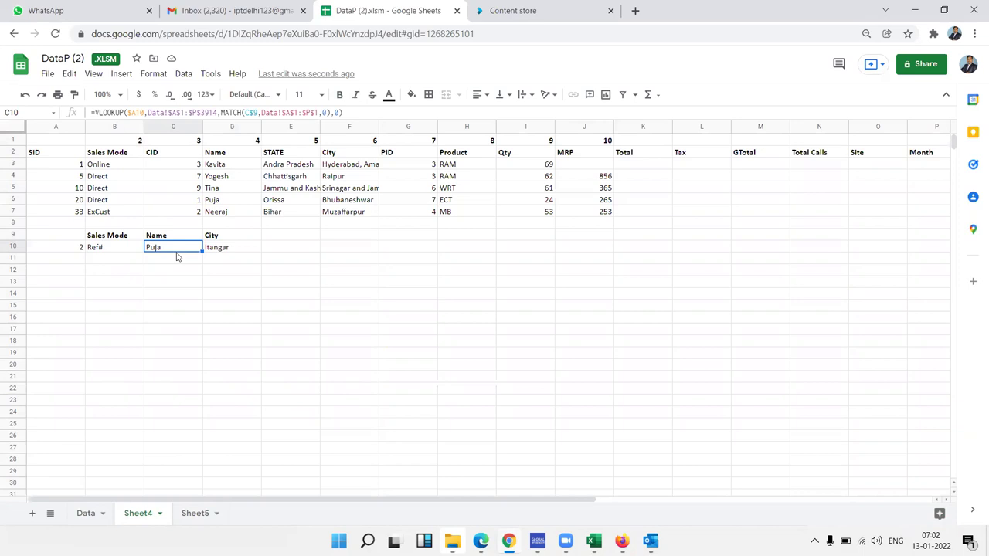
{"action": "left_click", "coordinate": [207, 203]}
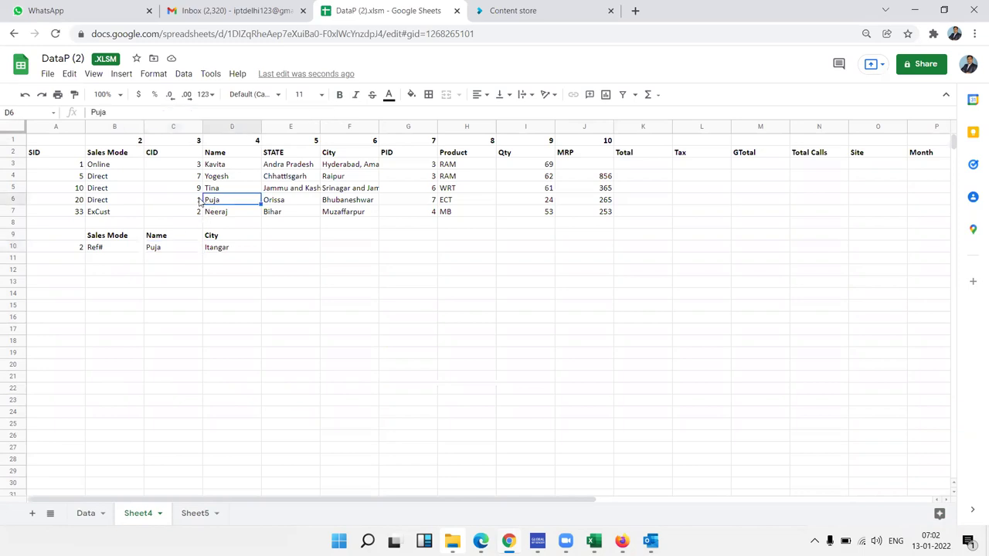
{"action": "left_click", "coordinate": [186, 213]}
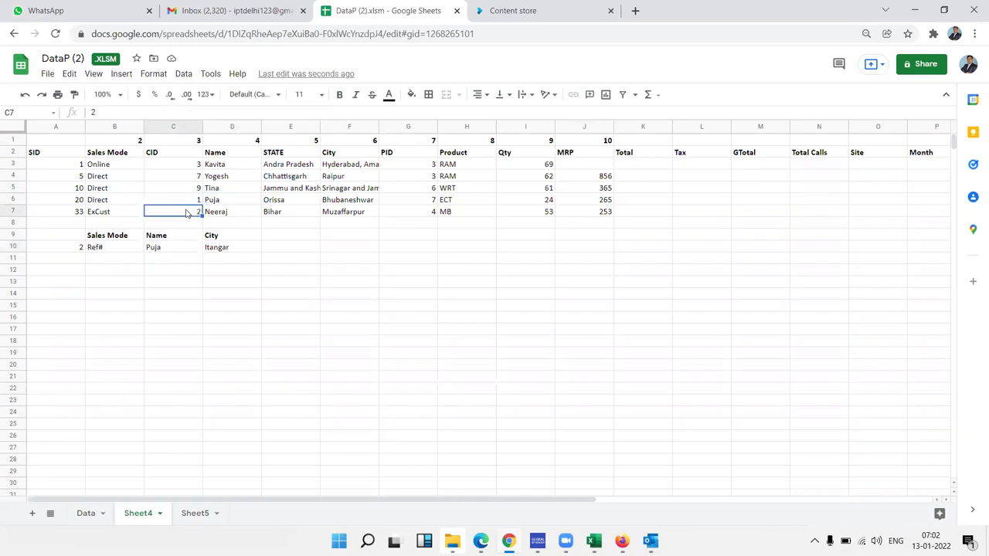
{"action": "left_click", "coordinate": [250, 215]}
{"action": "left_click", "coordinate": [235, 203]}
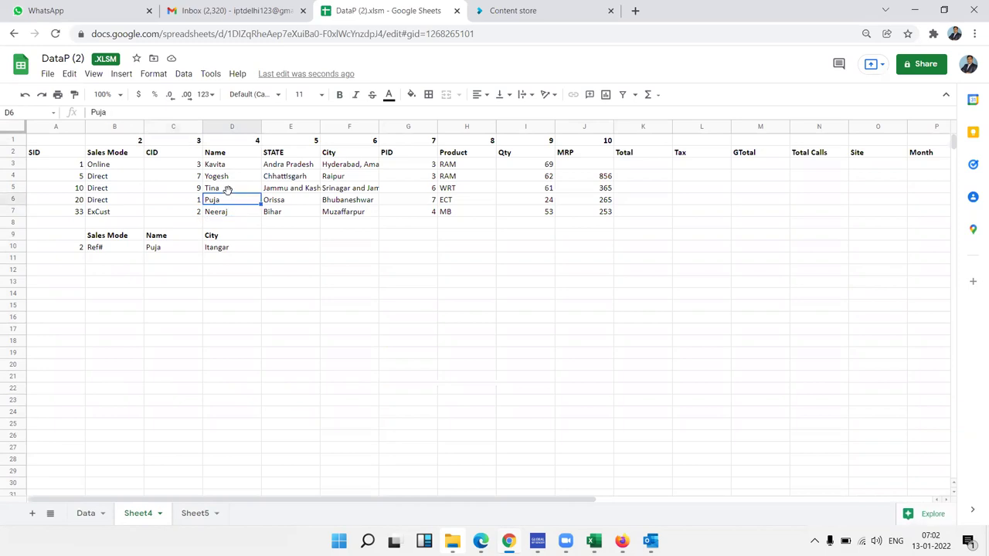
{"action": "left_click", "coordinate": [228, 192]}
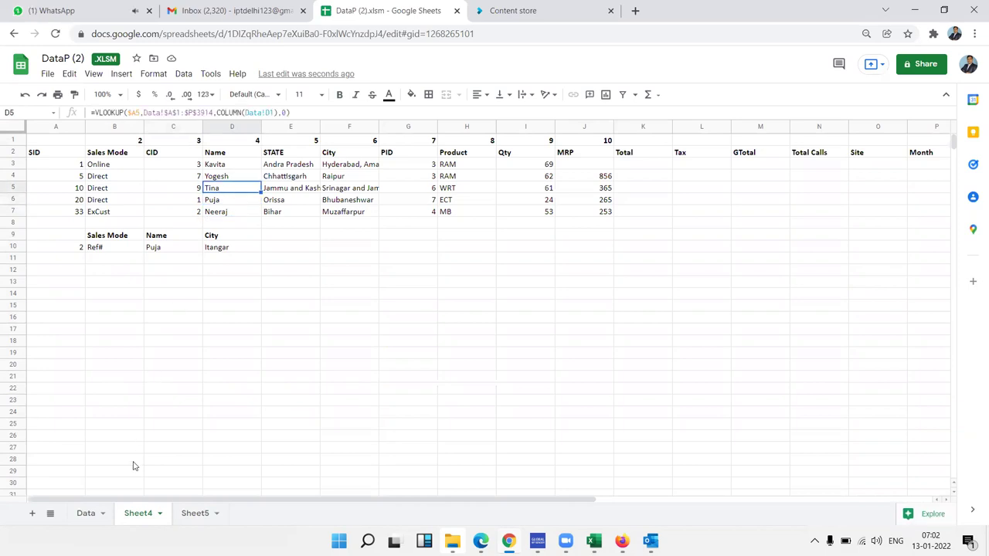
- On Sheet5, enter headings Name in C22, City in D22 and SID in B22, with 12 in B23
{"action": "left_click", "coordinate": [196, 517]}
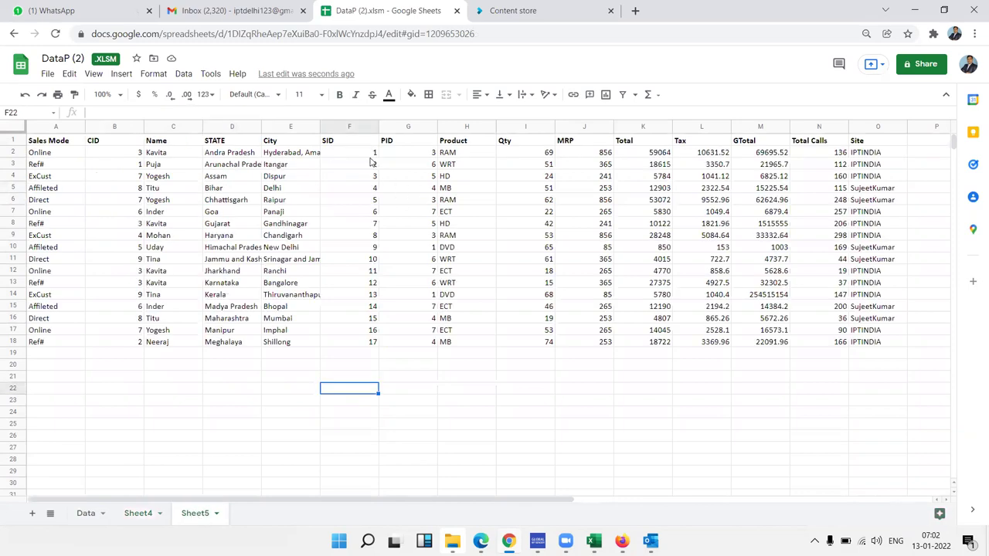
{"action": "left_click_drag", "start_coordinate": [366, 145], "coordinate": [318, 349]}
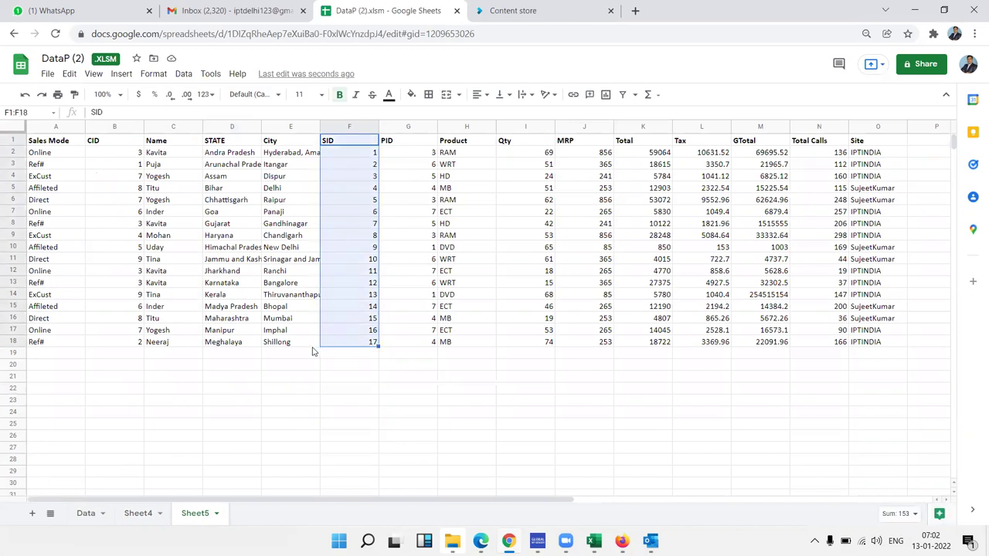
{"action": "left_click", "coordinate": [170, 393]}
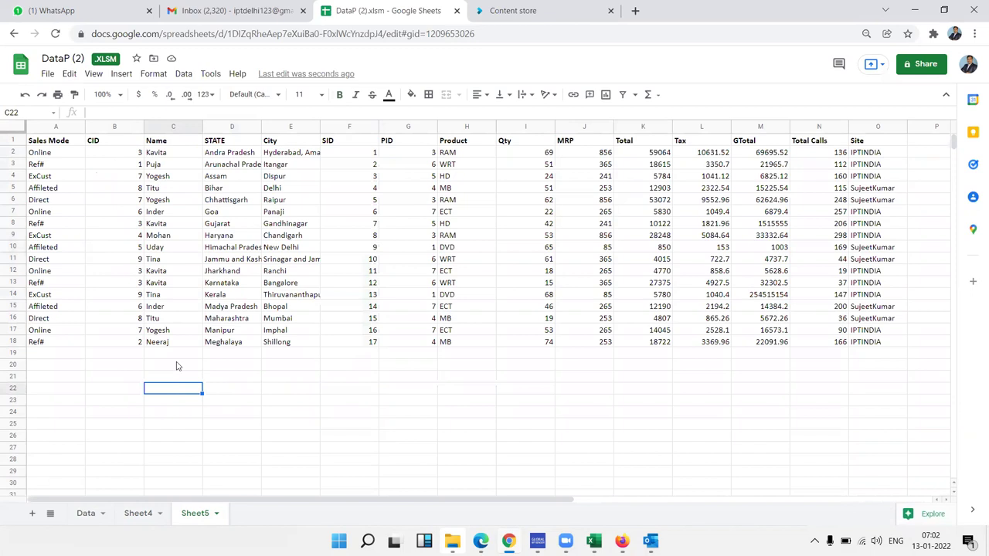
{"action": "type", "text": "Name"}
{"action": "key", "text": "Tab"}
{"action": "type", "text": "City"}
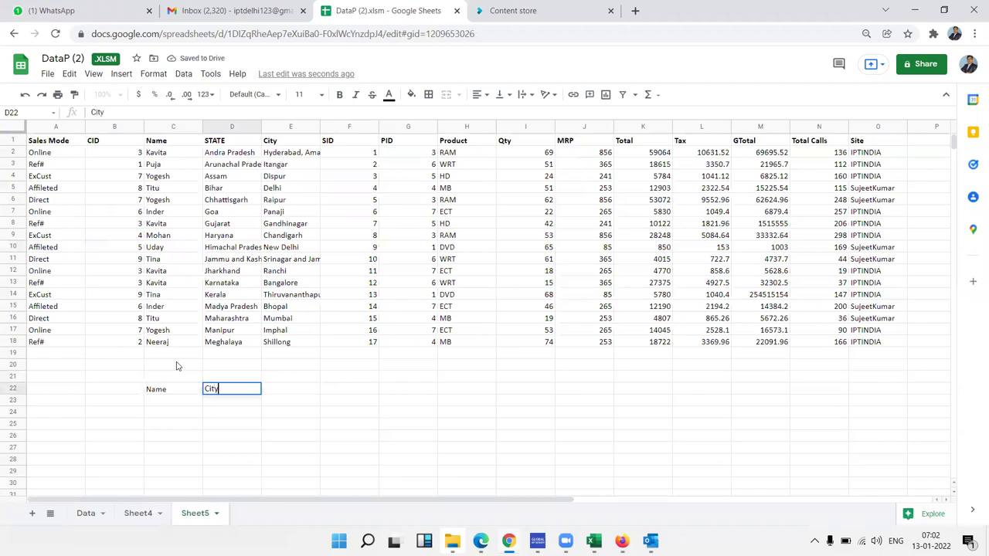
{"action": "key", "text": "Left"}
{"action": "key", "text": "Left"}
{"action": "type", "text": "SID"}
{"action": "key", "text": "Return"}
{"action": "type", "text": "12"}
- Select the Name result cell and zoom the page to 125%
{"action": "left_click_drag", "start_coordinate": [185, 399], "coordinate": [193, 412]}
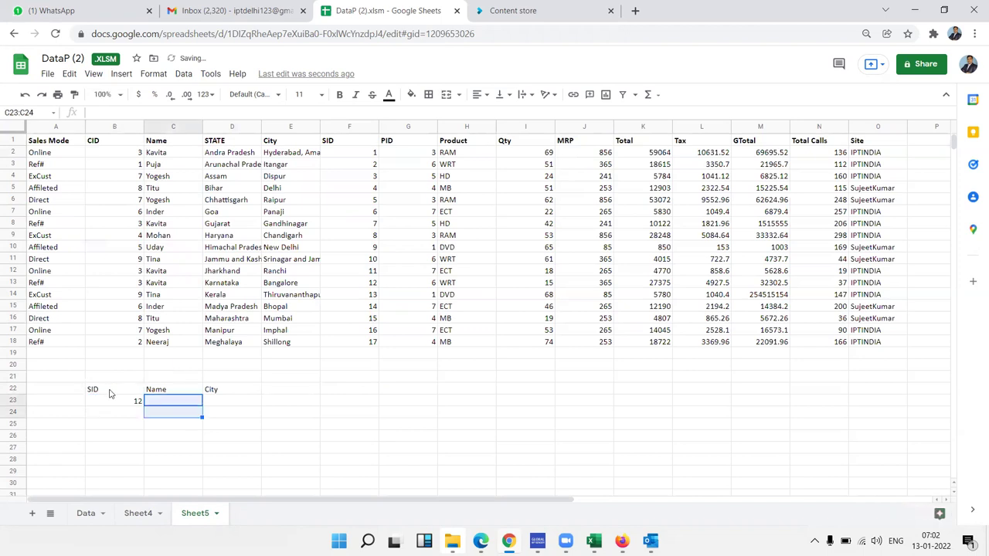
{"action": "left_click", "coordinate": [297, 401]}
{"action": "key", "text": "ctrl+plus"}
{"action": "key", "text": "ctrl+plus"}
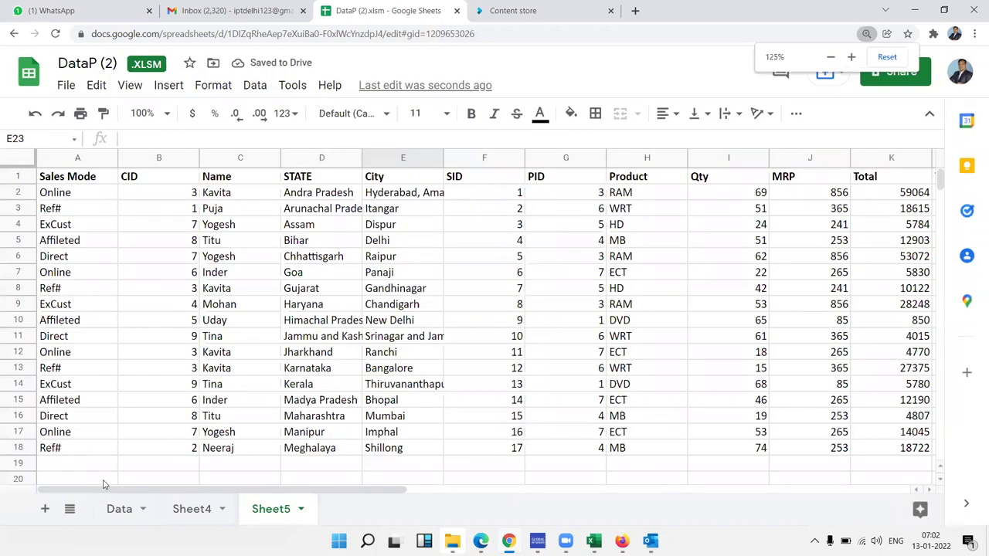
- Start a VLOOKUP in C23, discarding a first attempt and a mistyped =x1 before retyping =vl
{"action": "scroll", "coordinate": [111, 460], "scroll_direction": "down", "scroll_amount": 2}
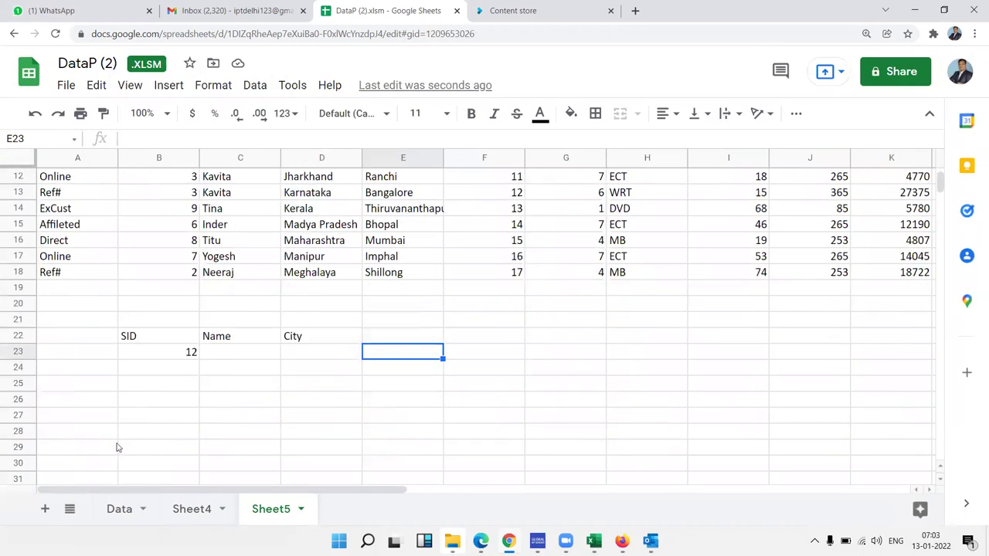
{"action": "key", "text": "Left"}
{"action": "key", "text": "Left"}
{"action": "type", "text": "=vl"}
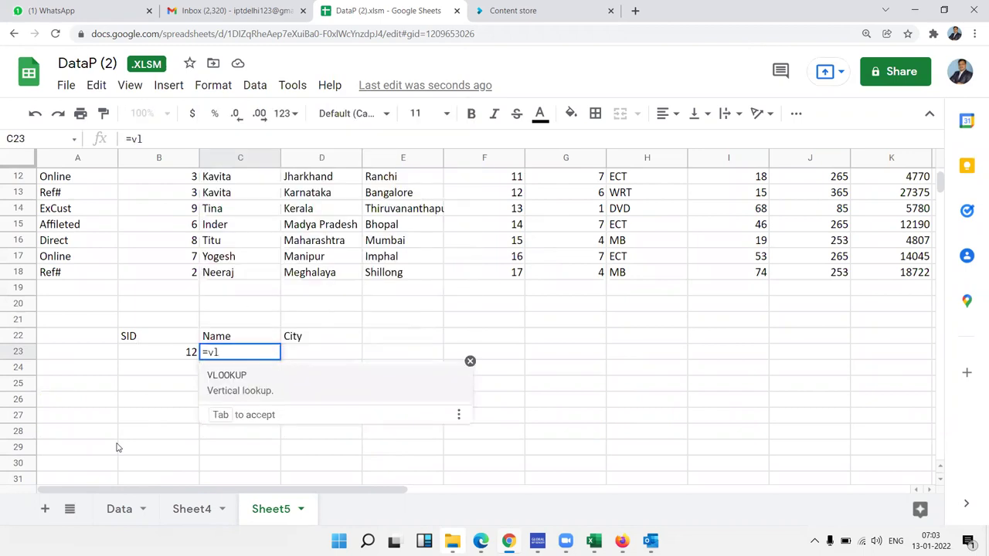
{"action": "key", "text": "Tab"}
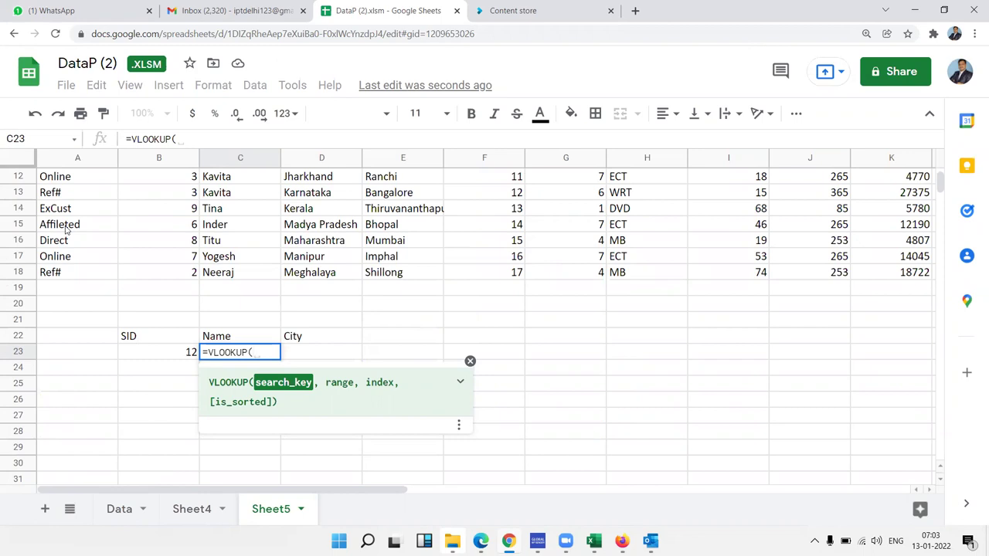
{"action": "key", "text": "Escape"}
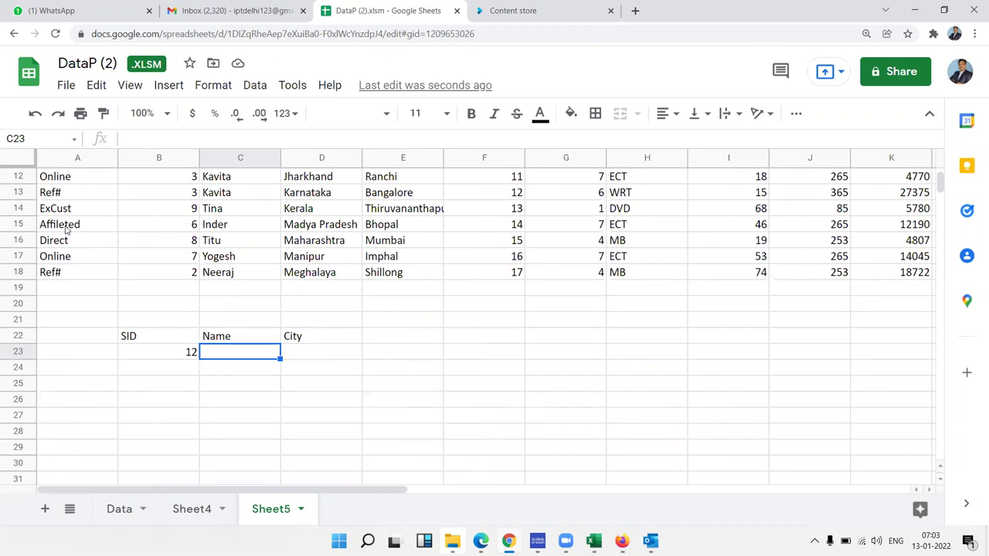
{"action": "type", "text": "=x1"}
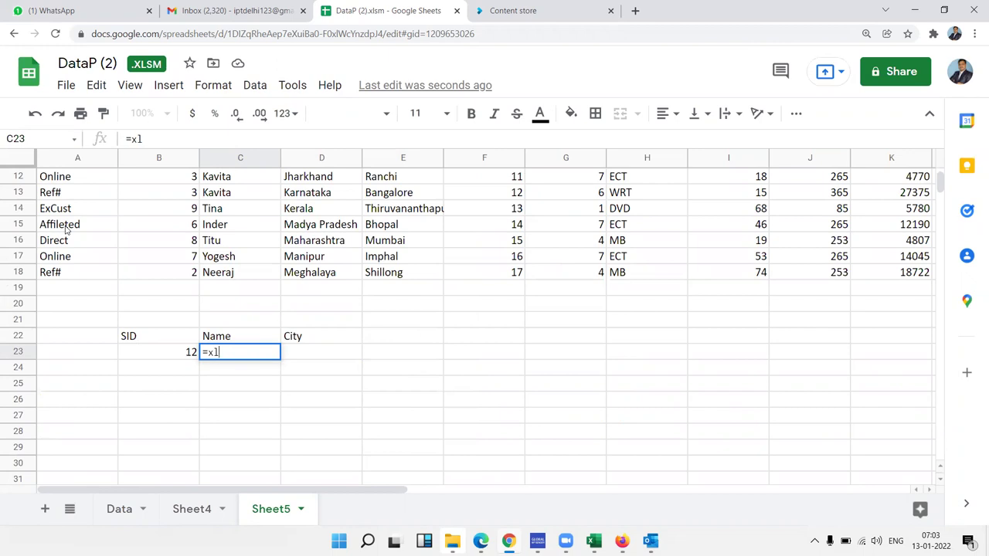
{"action": "key", "text": "BackSpace"}
{"action": "key", "text": "BackSpace"}
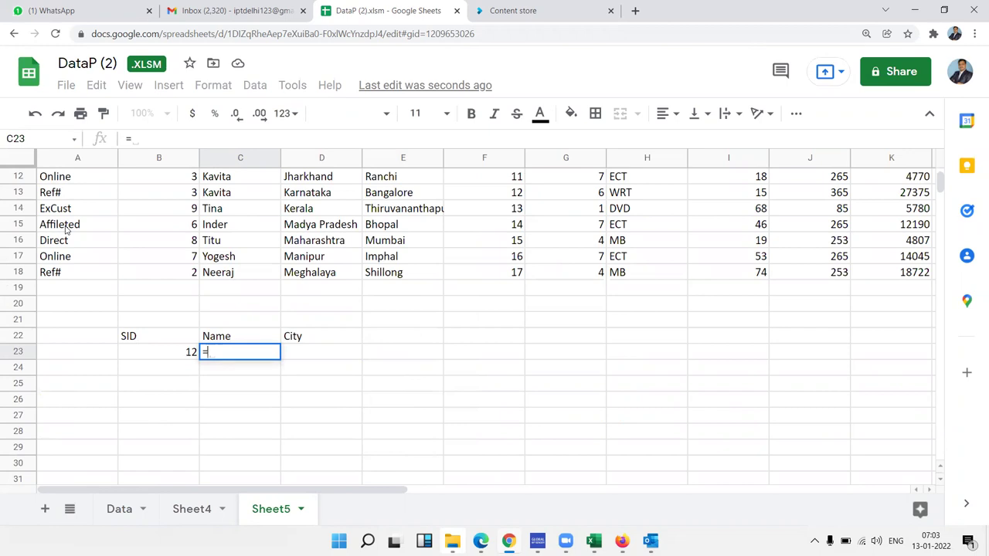
{"action": "type", "text": "vl"}
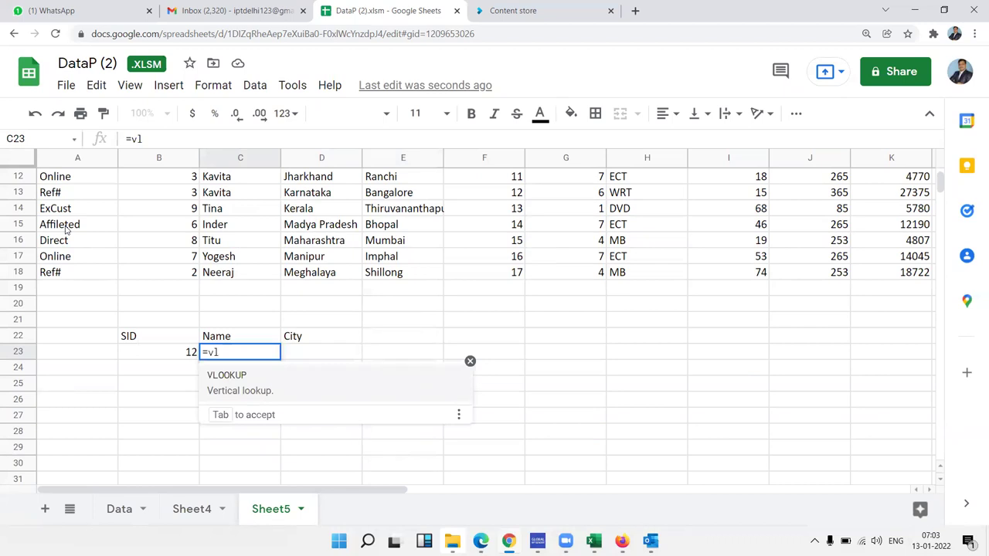
- Draft =VLOOKUP(B23,F12:I18,3 in C23, then discard it with Escape
{"action": "key", "text": "Tab"}
{"action": "key", "text": "Left"}
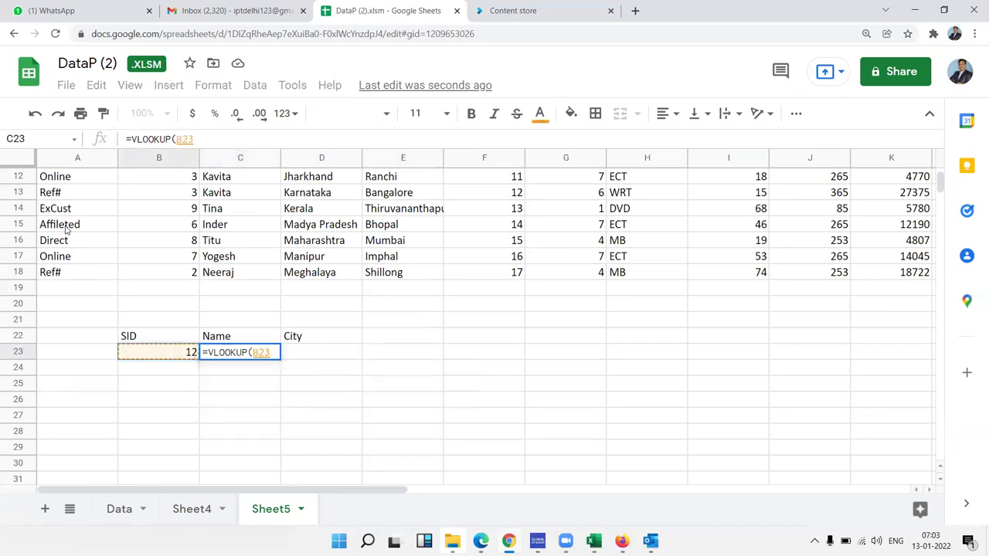
{"action": "type", "text": ","}
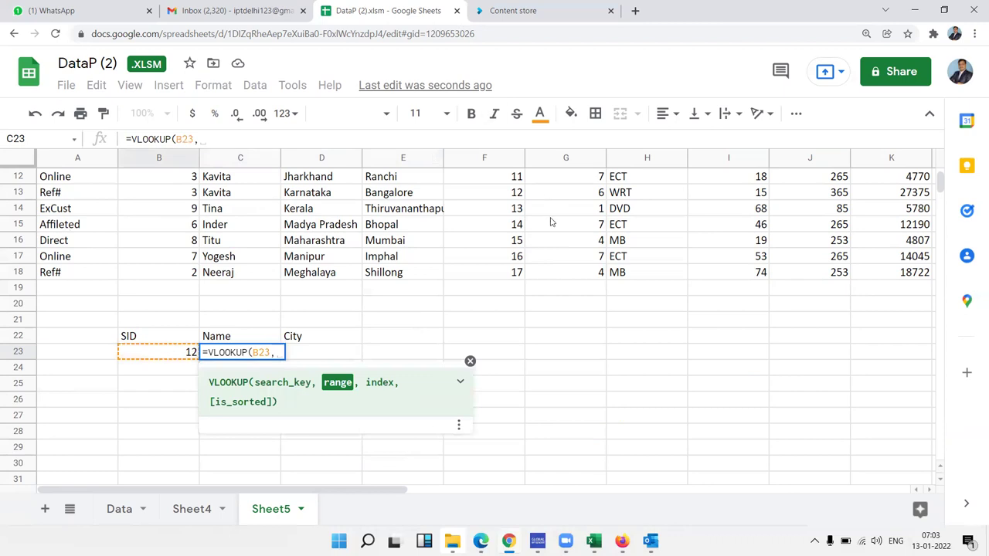
{"action": "left_click_drag", "start_coordinate": [510, 181], "coordinate": [695, 279]}
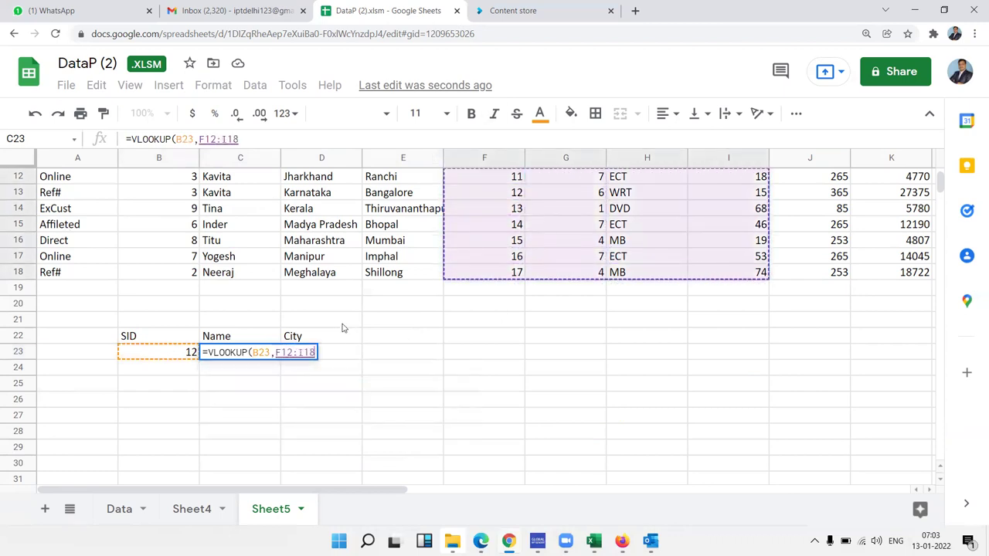
{"action": "type", "text": ",2"}
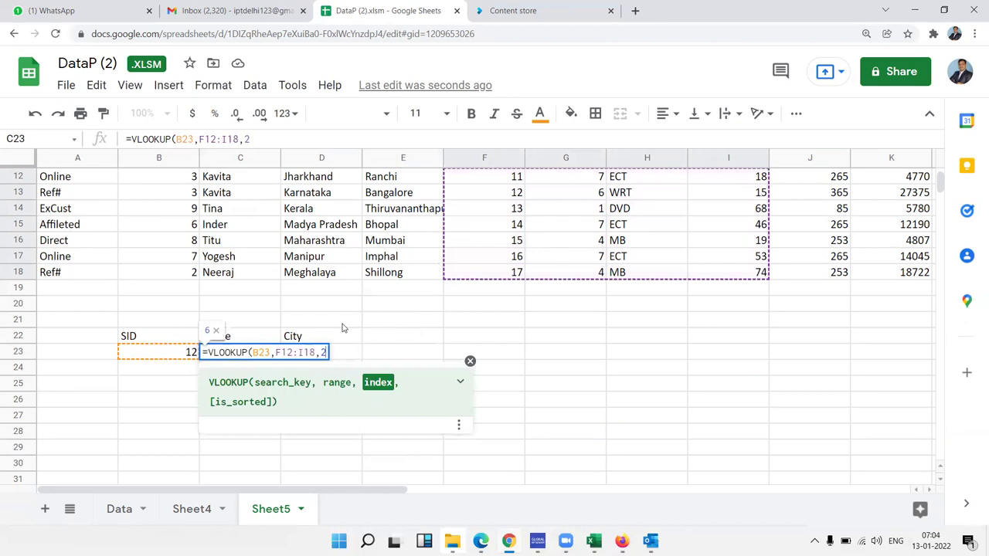
{"action": "key", "text": "BackSpace"}
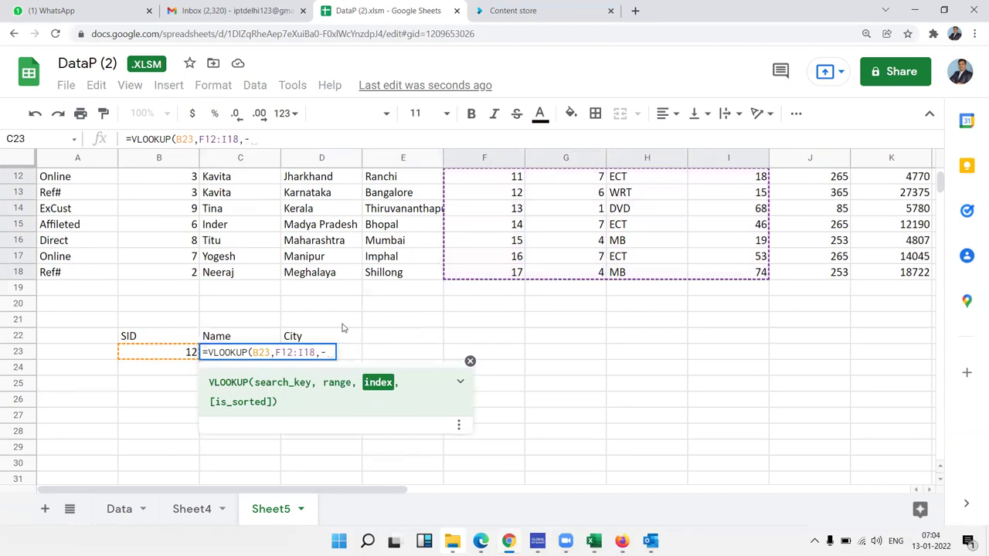
{"action": "type", "text": "3"}
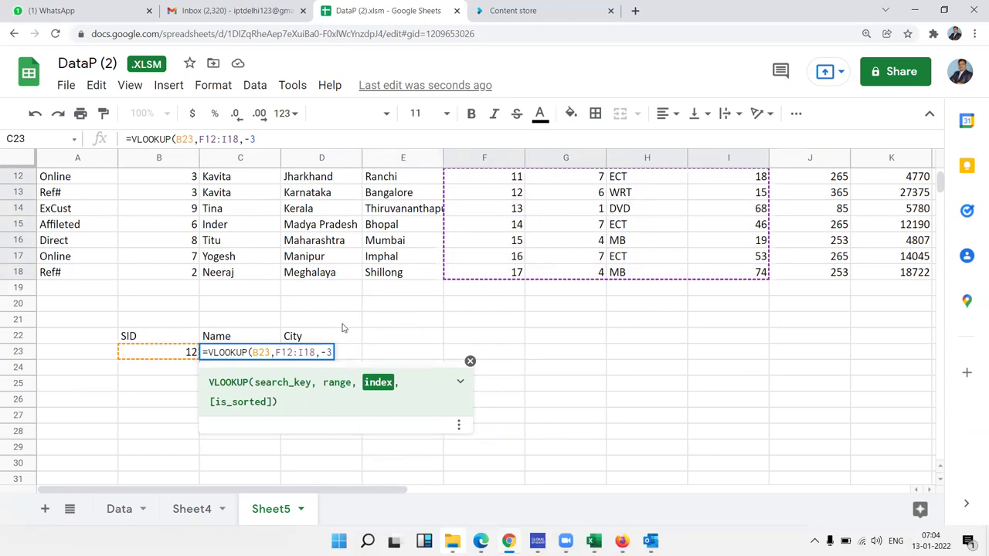
{"action": "key", "text": "Escape"}
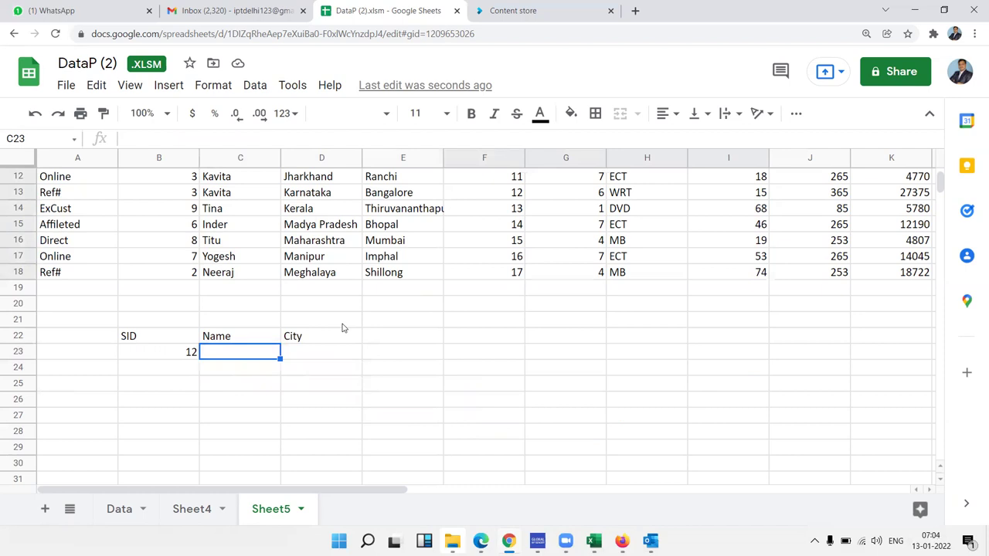
{"action": "type", "text": "="}
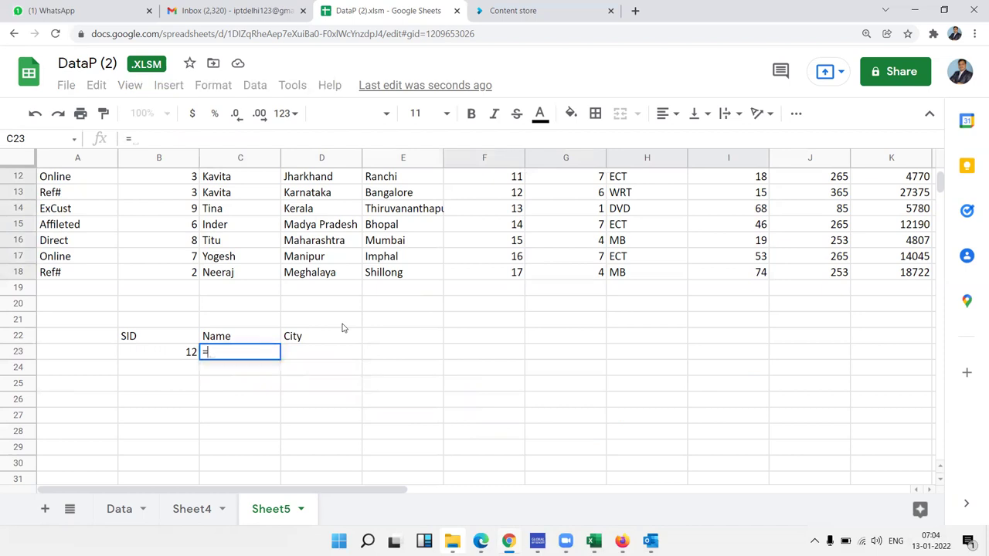
- Clear the entry, move to C24 and start a MATCH function
{"action": "key", "text": "BackSpace"}
{"action": "key", "text": "Return"}
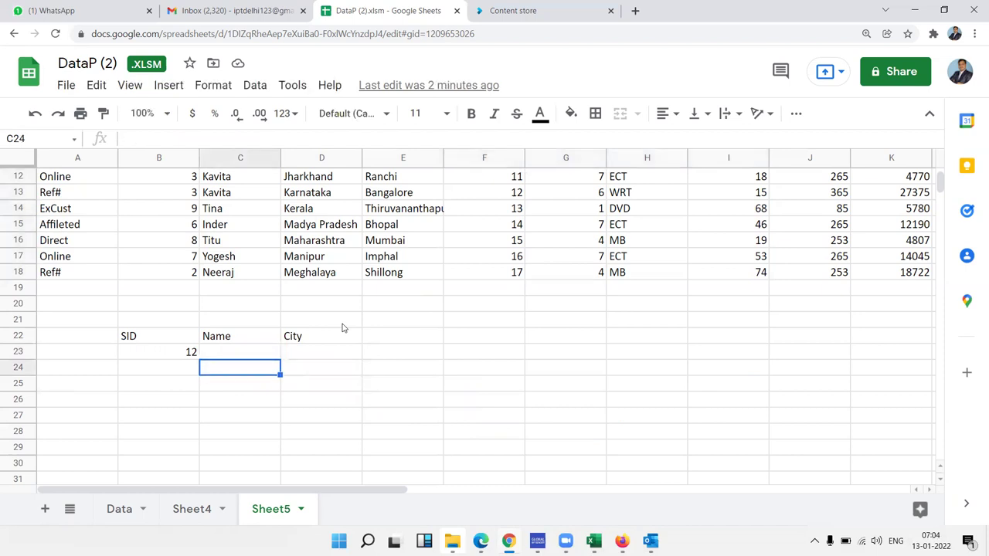
{"action": "type", "text": "=m"}
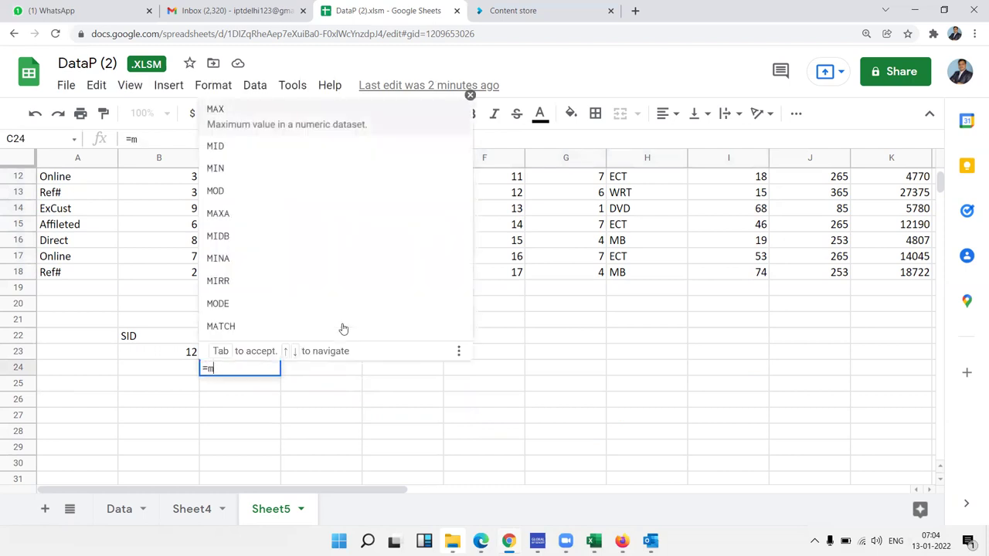
{"action": "type", "text": "ar"}
{"action": "key", "text": "BackSpace"}
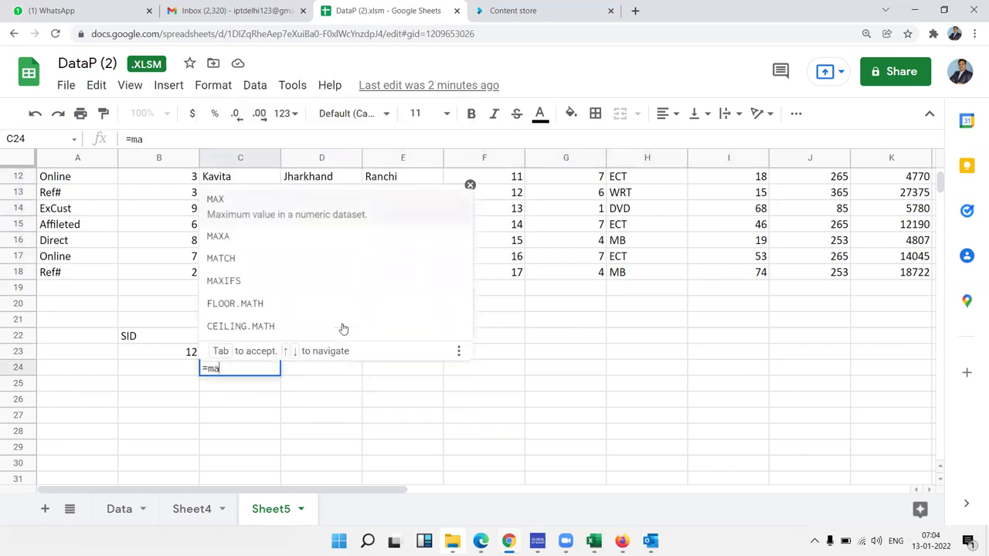
{"action": "type", "text": "t"}
{"action": "key", "text": "Tab"}
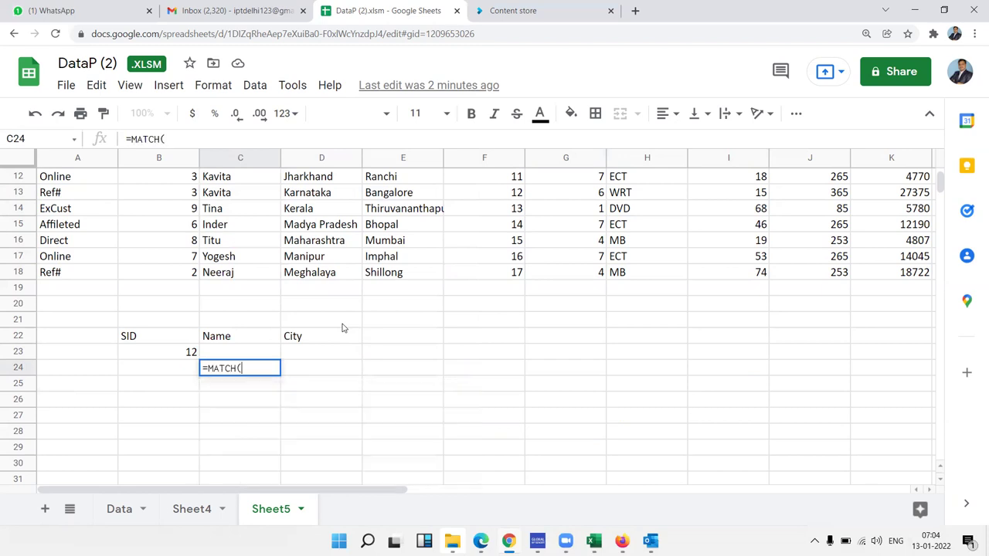
- Complete =MATCH(B23,F1:F18,0) in C24, which returns position 13
{"action": "key", "text": "Left"}
{"action": "key", "text": "Up"}
{"action": "type", "text": ","}
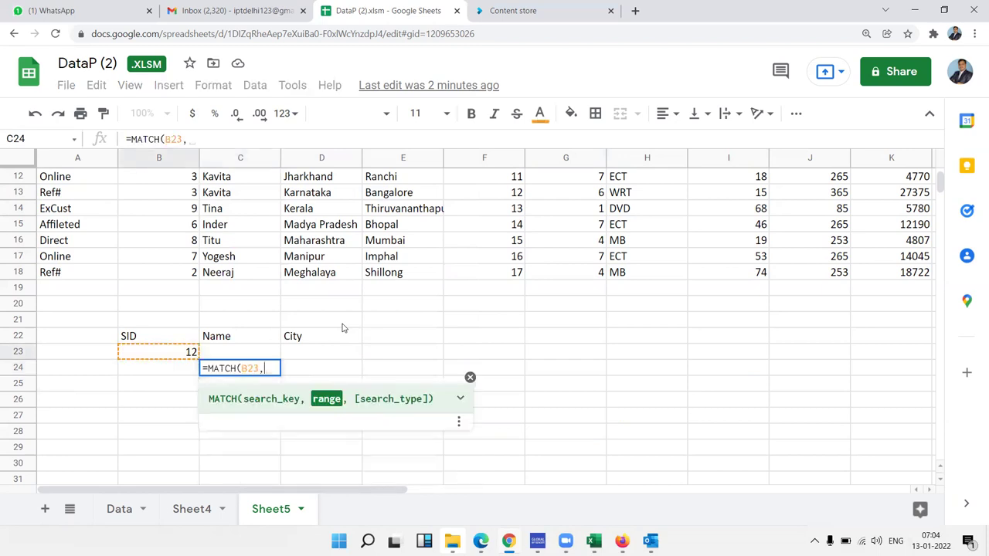
{"action": "key", "text": "Right"}
{"action": "key", "text": "Right"}
{"action": "key", "text": "Right"}
{"action": "key", "text": "Right"}
{"action": "key", "text": "Up"}
{"action": "key", "text": "Up"}
{"action": "key", "text": "Up"}
{"action": "key", "text": "Left"}
{"action": "key", "text": "Up"}
{"action": "key", "text": "Up"}
{"action": "key", "text": "Up"}
{"action": "key", "text": "ctrl+shift+Up"}
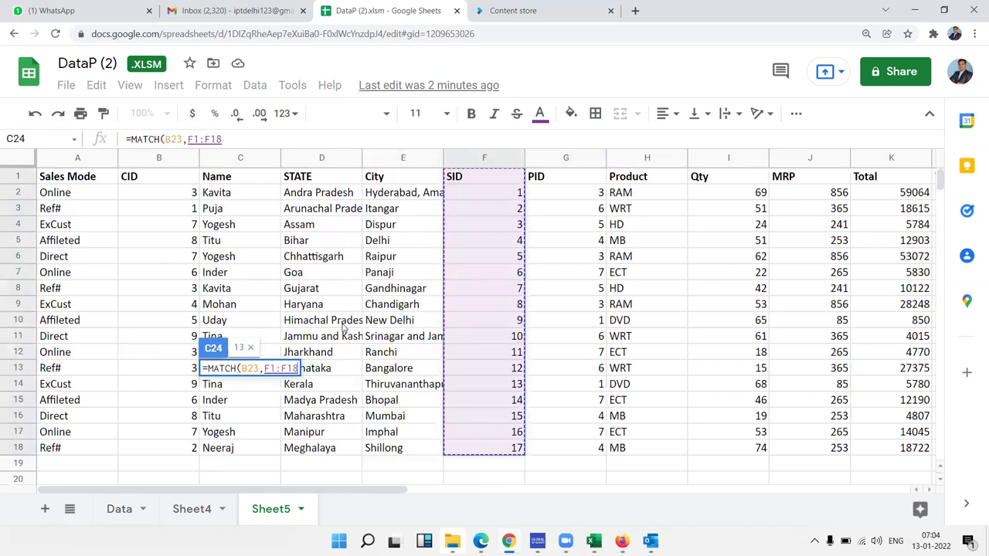
{"action": "type", "text": ",0"}
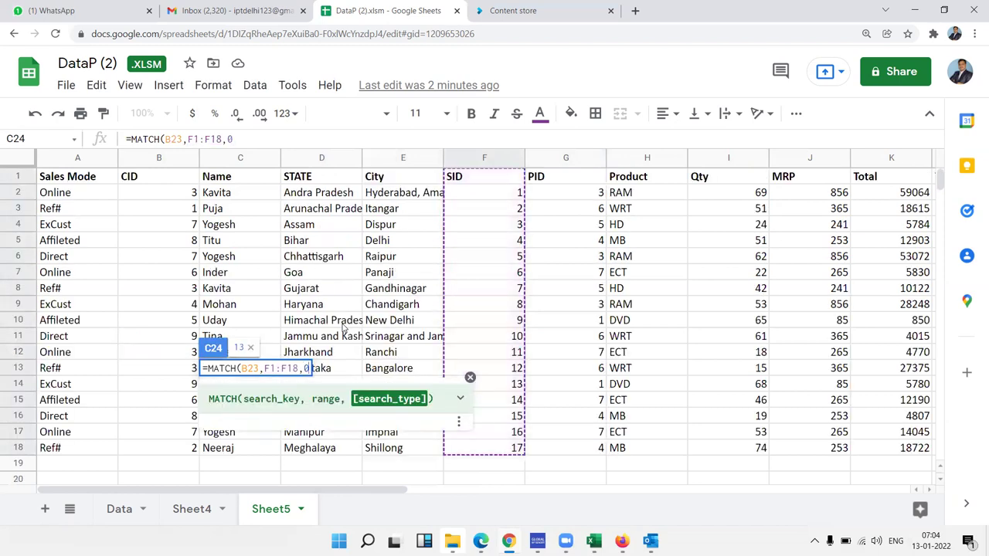
{"action": "type", "text": ")"}
{"action": "key", "text": "Return"}
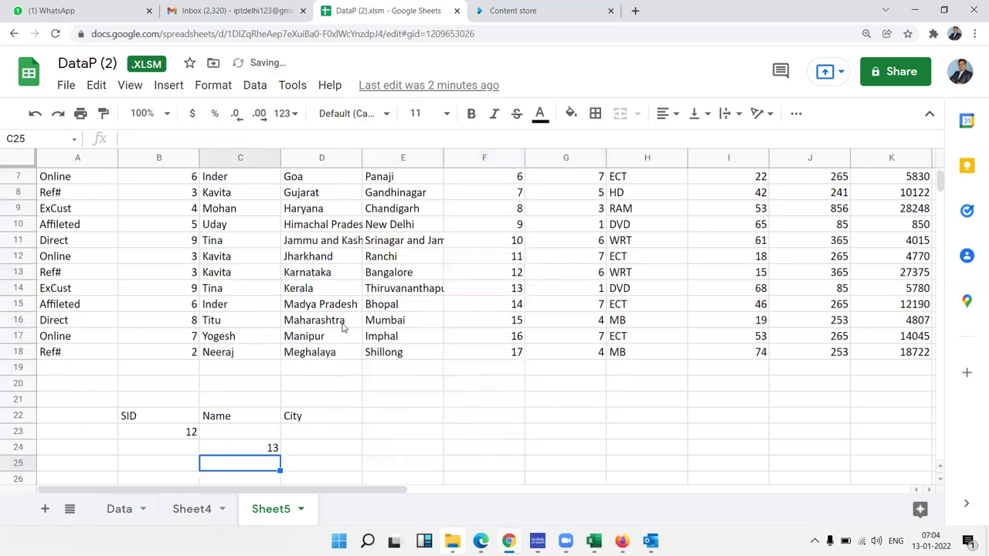
{"action": "key", "text": "Up"}
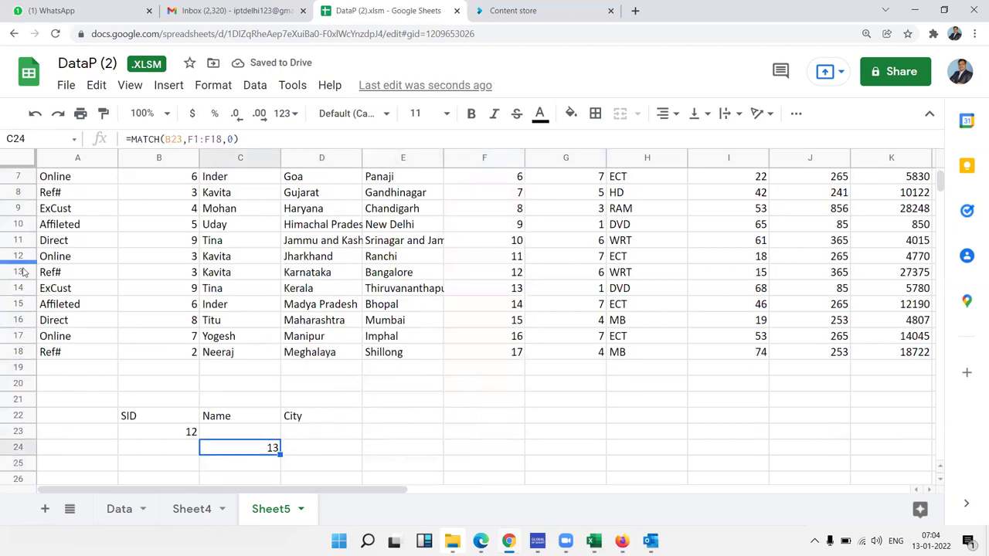
{"action": "left_click", "coordinate": [502, 287]}
{"action": "key", "text": "ctrl+Up"}
{"action": "key", "text": "Down"}
{"action": "key", "text": "Down"}
{"action": "key", "text": "Down"}
{"action": "key", "text": "Down"}
{"action": "key", "text": "Down"}
{"action": "key", "text": "Down"}
{"action": "key", "text": "Down"}
{"action": "key", "text": "Down"}
{"action": "key", "text": "Down"}
{"action": "key", "text": "Down"}
{"action": "key", "text": "Down"}
{"action": "key", "text": "Down"}
{"action": "key", "text": "Down"}
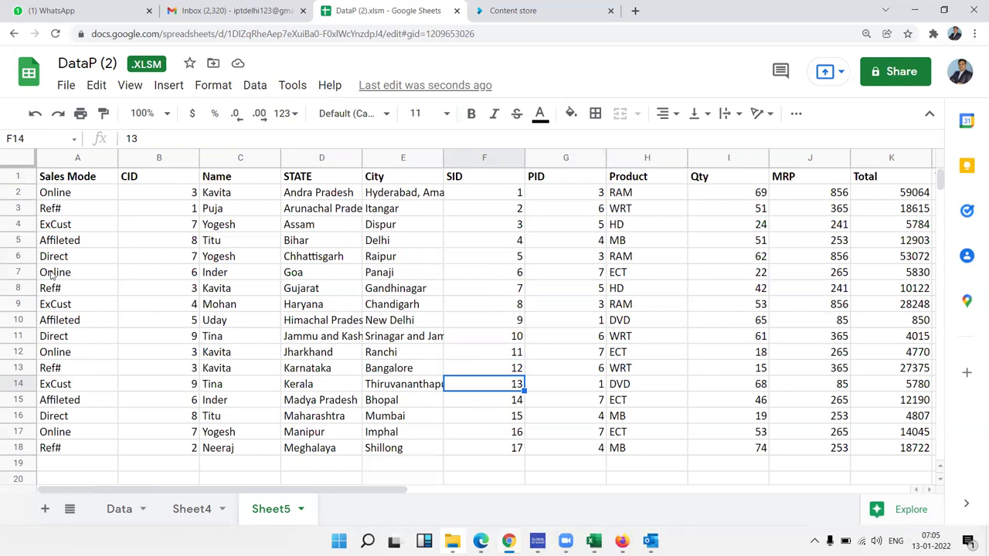
- Select the empty Name cell C23 and abandon a started MATCH entry
{"action": "left_click", "coordinate": [41, 292]}
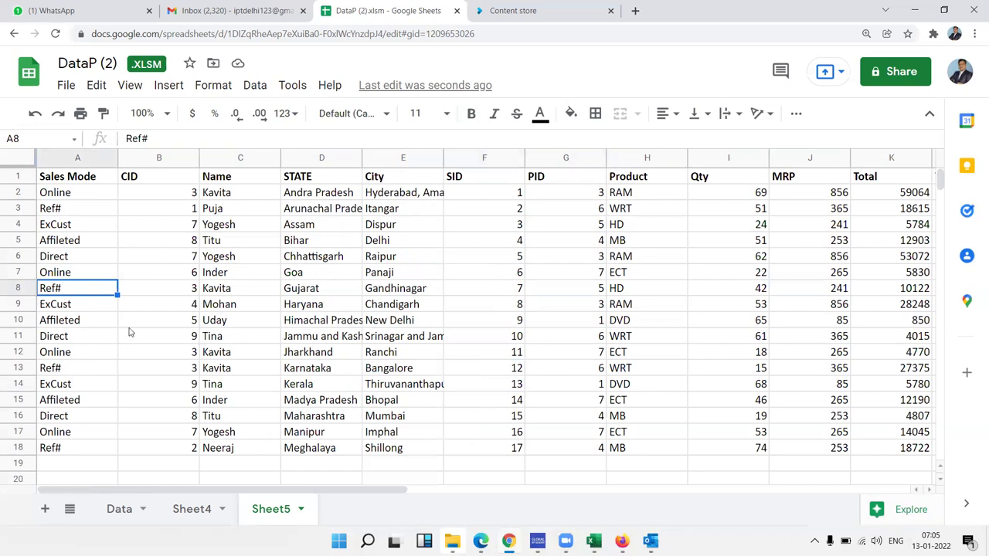
{"action": "scroll", "coordinate": [128, 332], "scroll_direction": "down", "scroll_amount": 3}
{"action": "left_click", "coordinate": [263, 357]}
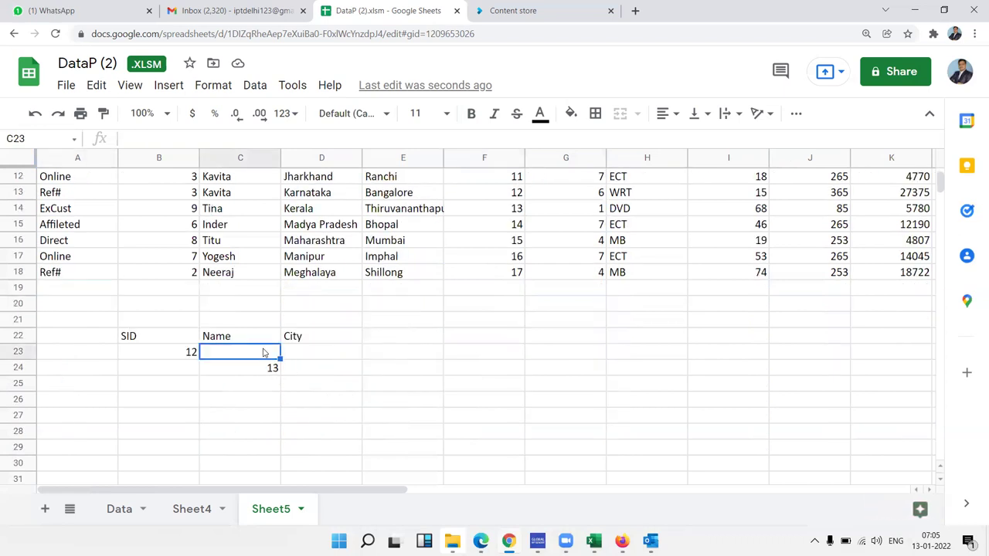
{"action": "type", "text": "=mat"}
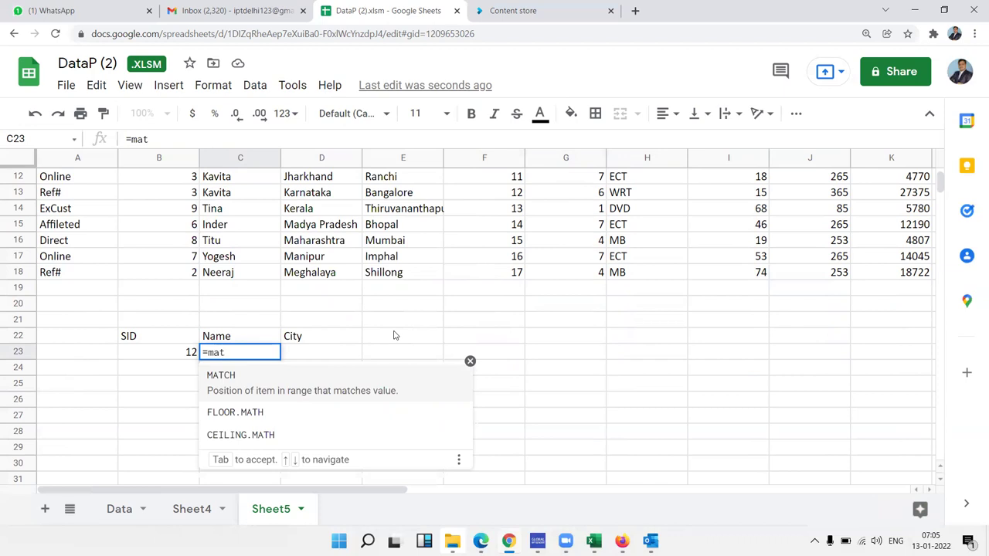
{"action": "key", "text": "Escape"}
{"action": "key", "text": "Escape"}
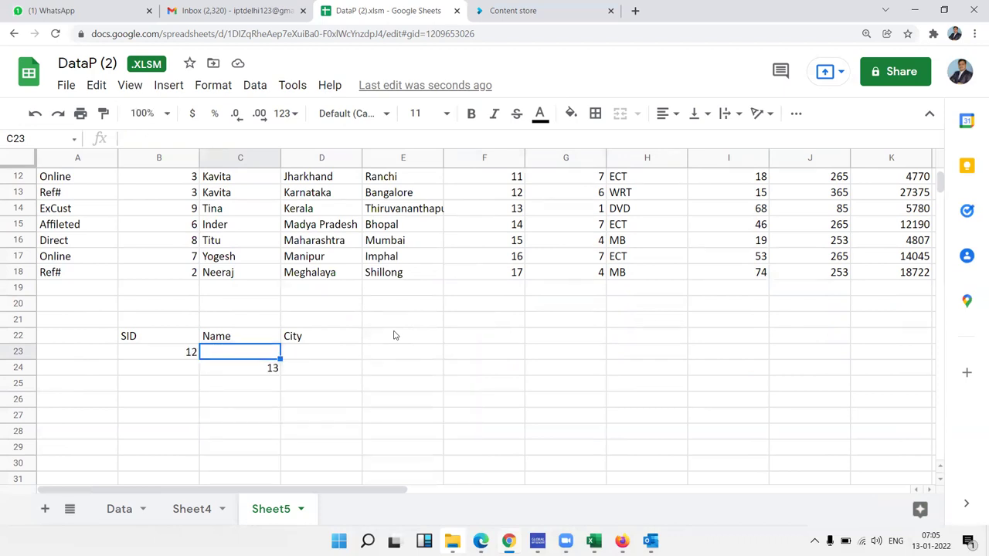
- Enter an INDEX formula over A1:O18 with row 13, column 4 in C23, returning Karnataka
{"action": "type", "text": "=in"}
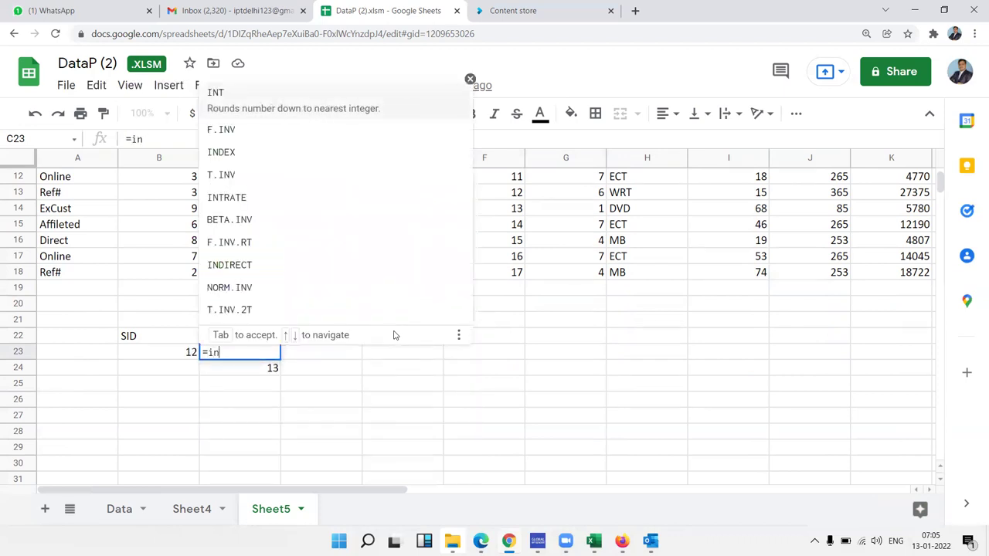
{"action": "type", "text": "d"}
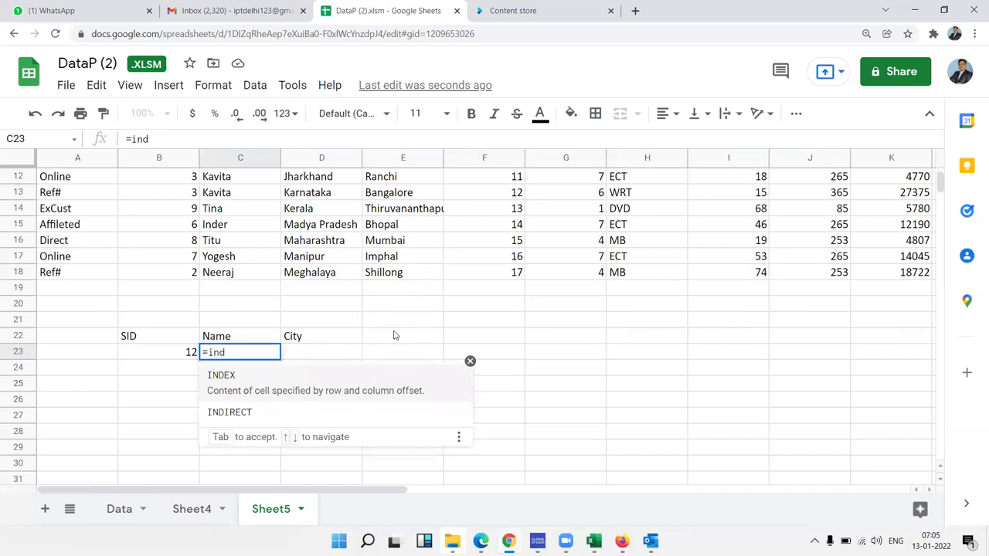
{"action": "key", "text": "Down"}
{"action": "key", "text": "Up"}
{"action": "key", "text": "Tab"}
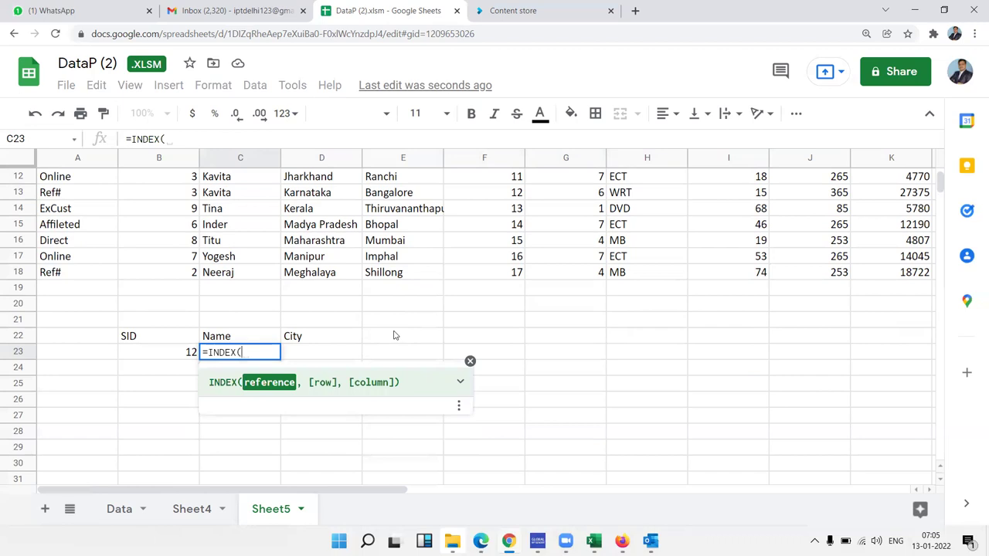
{"action": "key", "text": "Up"}
{"action": "key", "text": "Up"}
{"action": "key", "text": "Up"}
{"action": "key", "text": "Up"}
{"action": "key", "text": "Up"}
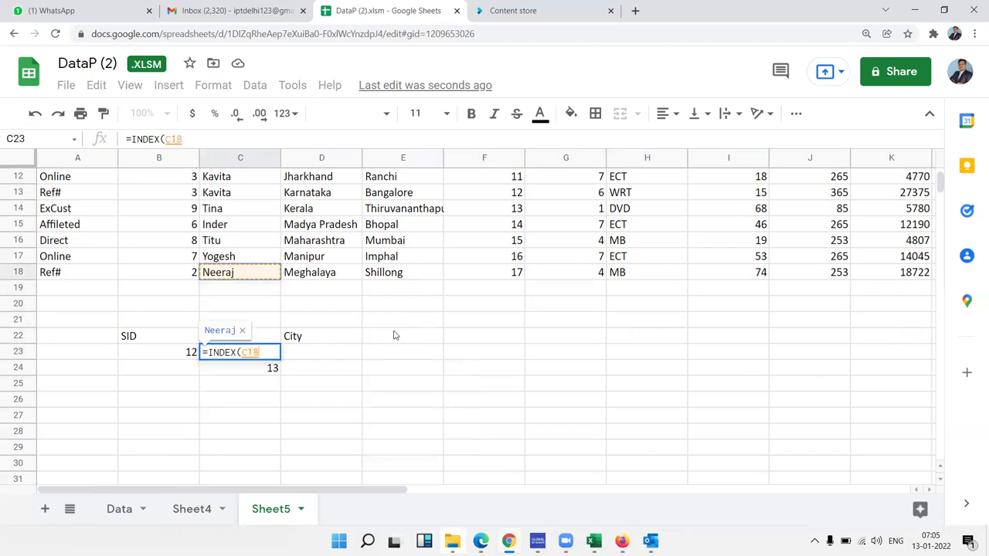
{"action": "key", "text": "ctrl+Up"}
{"action": "key", "text": "ctrl+Left"}
{"action": "key", "text": "ctrl+shift+Right"}
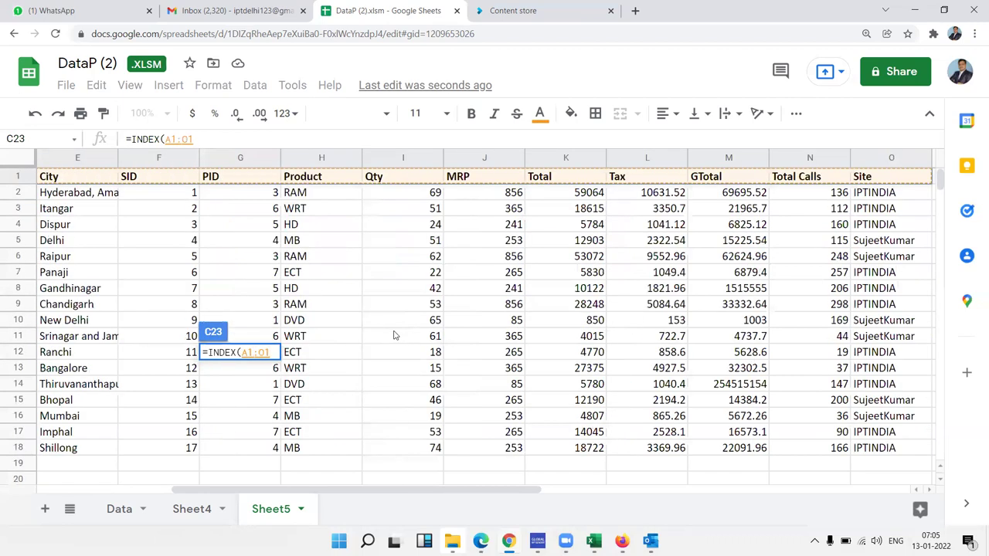
{"action": "key", "text": "ctrl+shift+Down"}
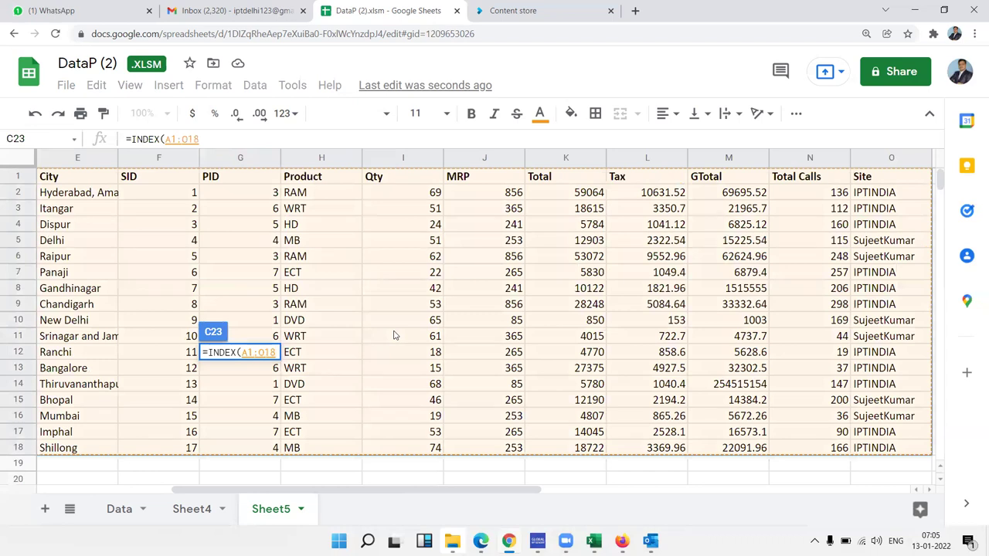
{"action": "type", "text": ","}
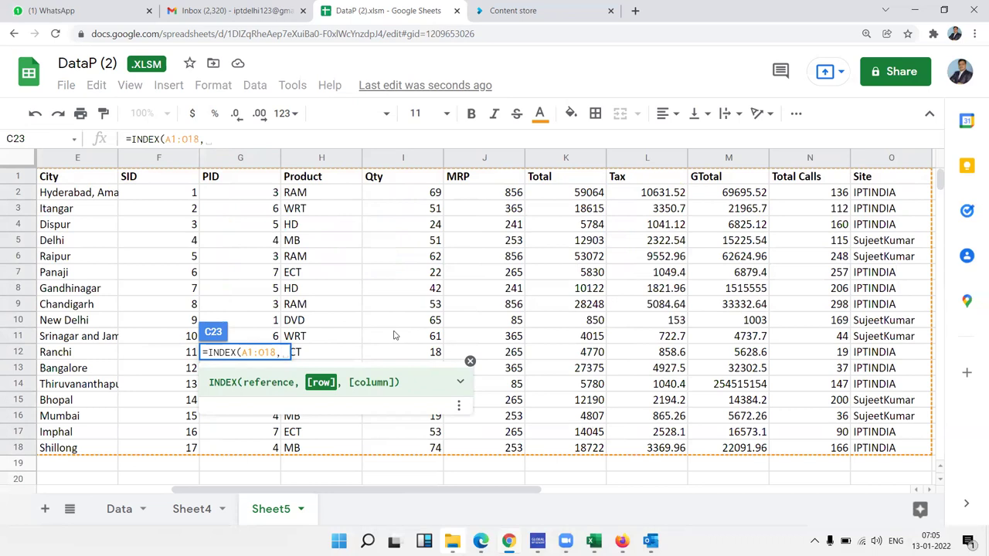
{"action": "type", "text": "13"}
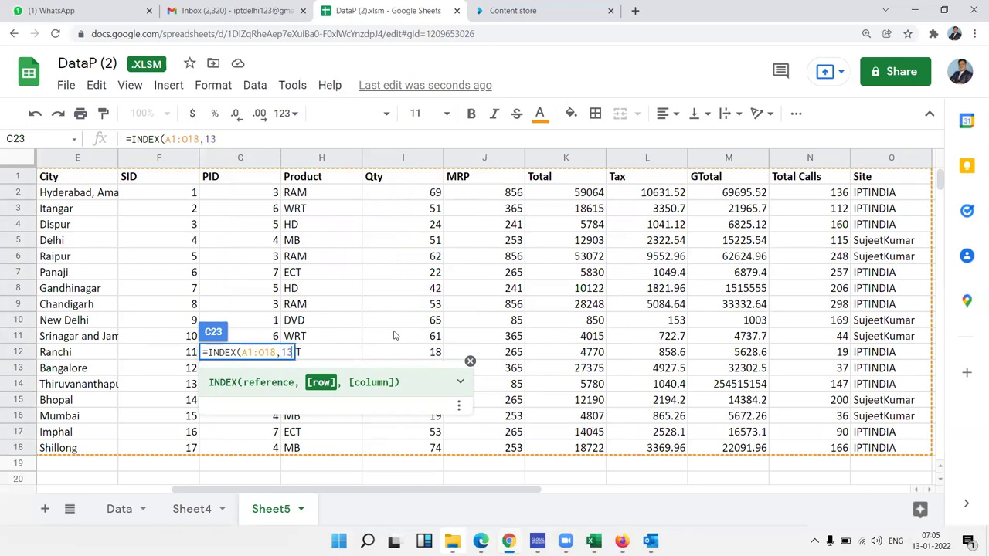
{"action": "type", "text": ","}
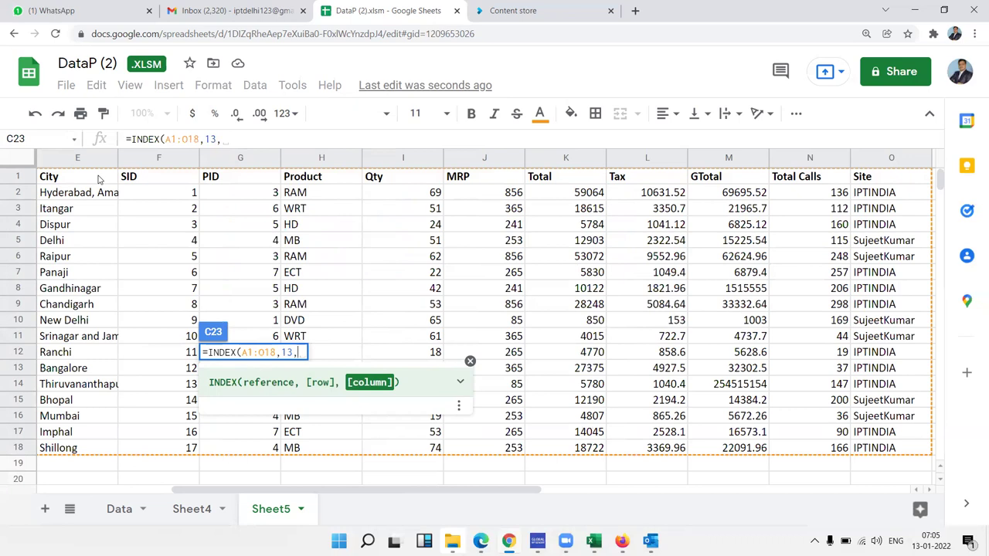
{"action": "type", "text": "4"}
{"action": "type", "text": ")"}
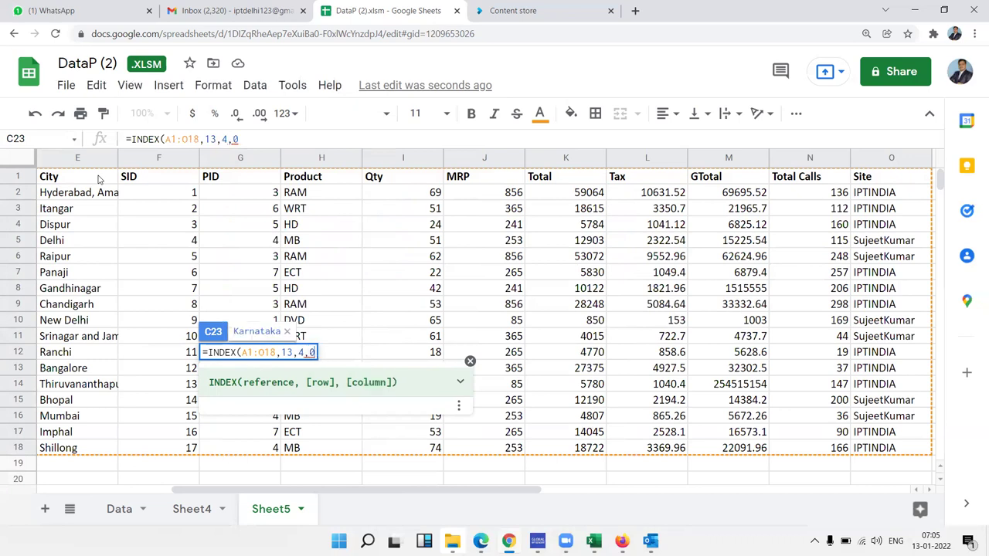
{"action": "key", "text": "Return"}
{"action": "key", "text": "Left"}
{"action": "key", "text": "Left"}
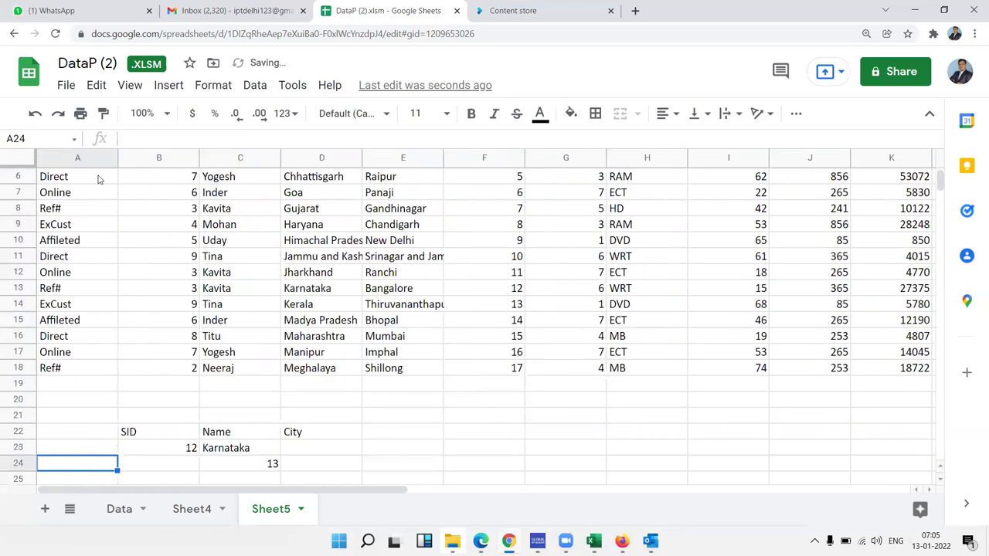
- Change the INDEX column argument in C23 from 4 to 3 so it returns Kavita
{"action": "key", "text": "Right"}
{"action": "key", "text": "Up"}
{"action": "key", "text": "Up"}
{"action": "key", "text": "Right"}
{"action": "key", "text": "Down"}
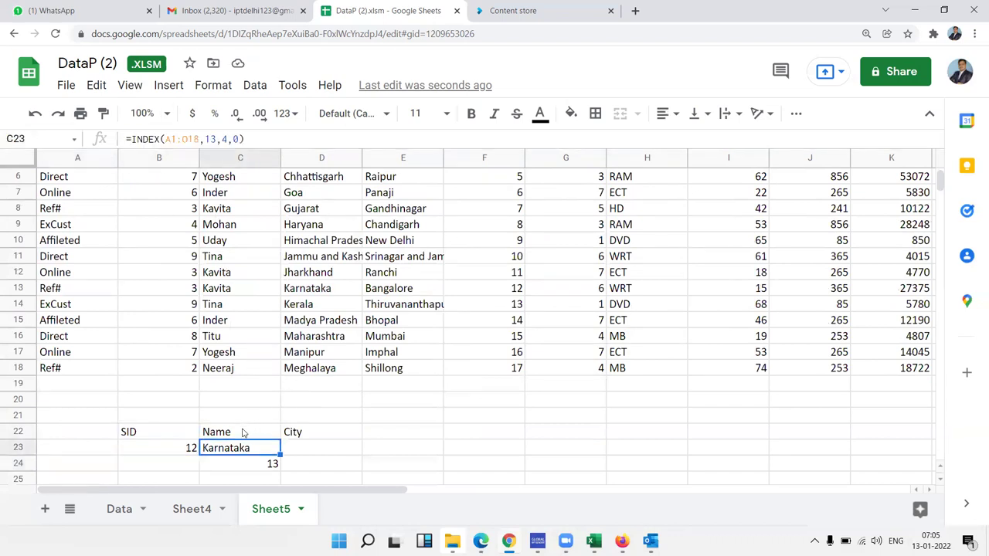
{"action": "double_click", "coordinate": [280, 448]}
{"action": "left_click", "coordinate": [306, 448]}
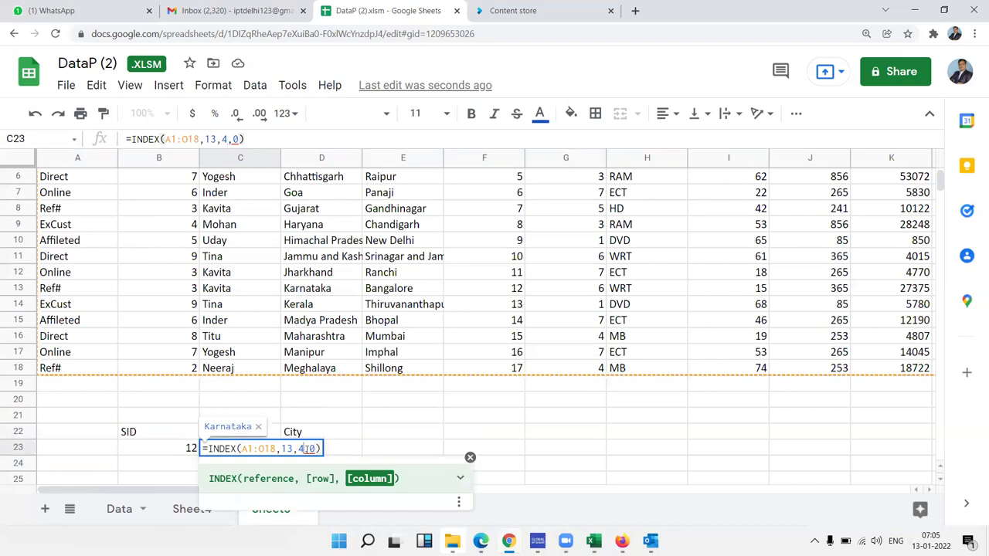
{"action": "key", "text": "BackSpace"}
{"action": "type", "text": "3"}
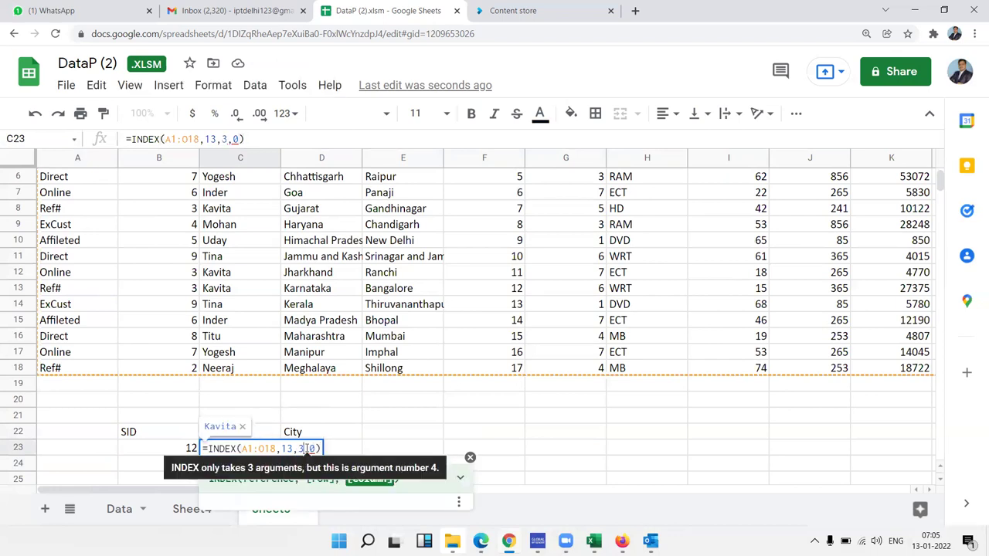
{"action": "key", "text": "Return"}
{"action": "key", "text": "Up"}
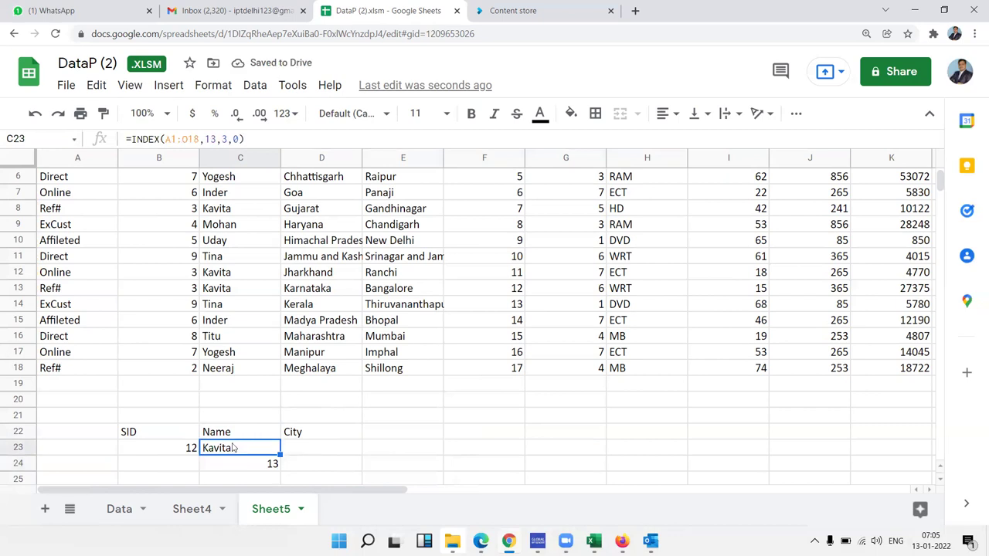
- Delete the unneeded last argument, leaving =INDEX(A1:O18,13,3), and review it unchanged
{"action": "key", "text": "F2"}
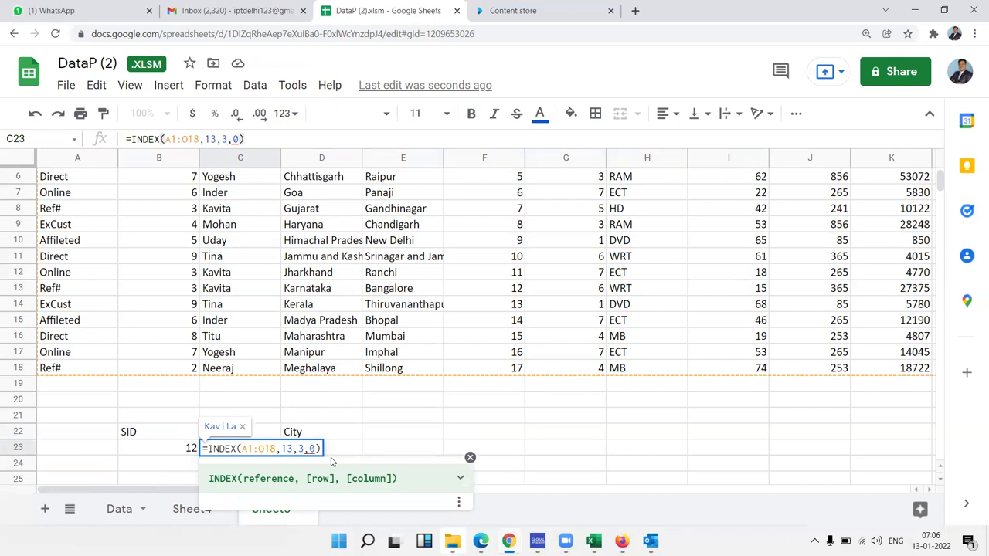
{"action": "key", "text": "BackSpace"}
{"action": "key", "text": "BackSpace"}
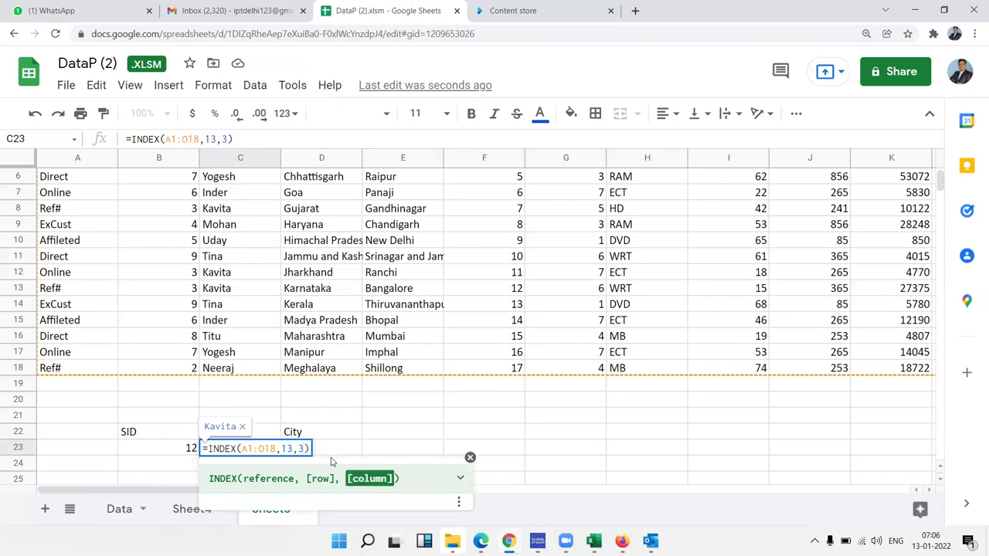
{"action": "key", "text": "Return"}
{"action": "key", "text": "Up"}
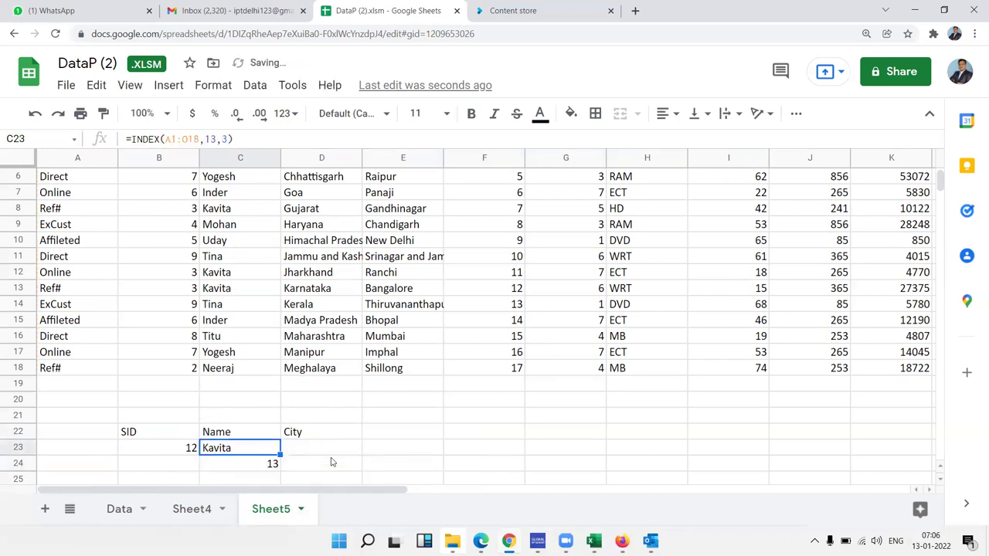
{"action": "double_click", "coordinate": [274, 449]}
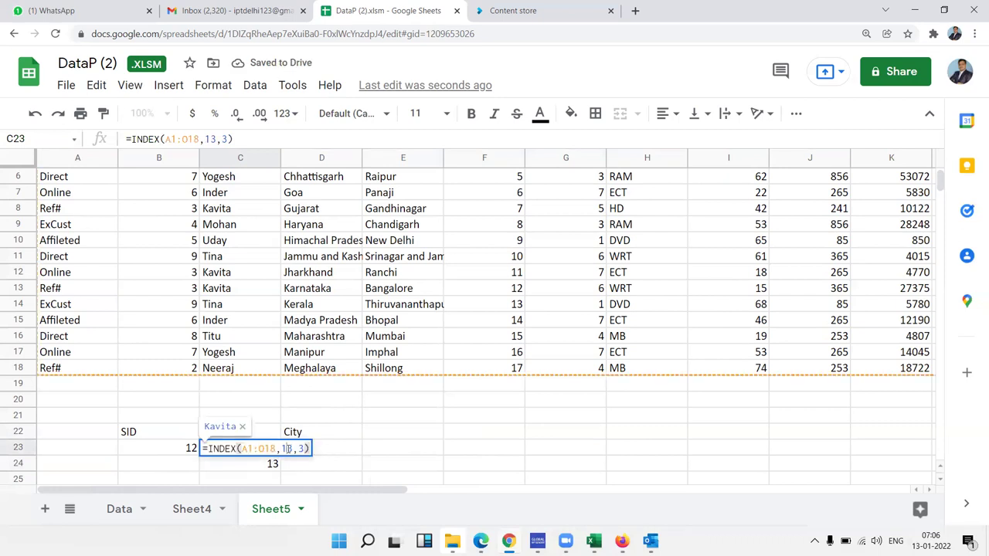
{"action": "left_click", "coordinate": [287, 449]}
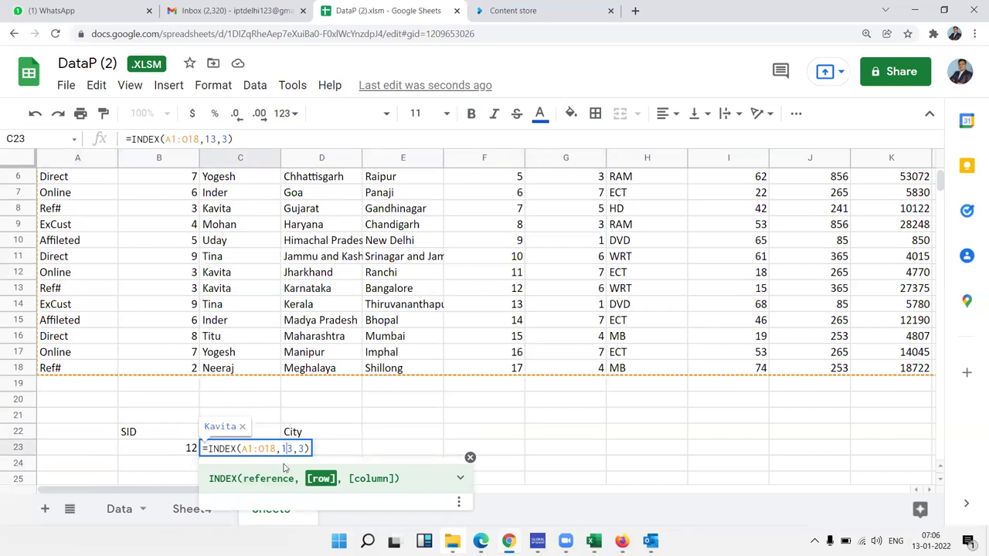
{"action": "key", "text": "Escape"}
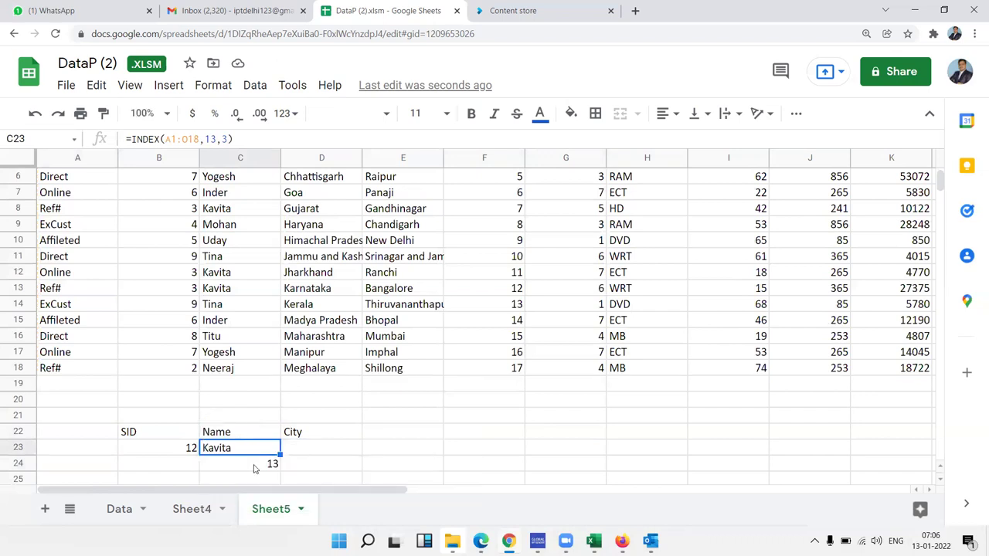
- Copy MATCH(B23,F1:F18,0) from C24 and paste it over the row number 13 in C23's INDEX
{"action": "double_click", "coordinate": [257, 467]}
{"action": "left_click_drag", "start_coordinate": [207, 464], "coordinate": [312, 483]}
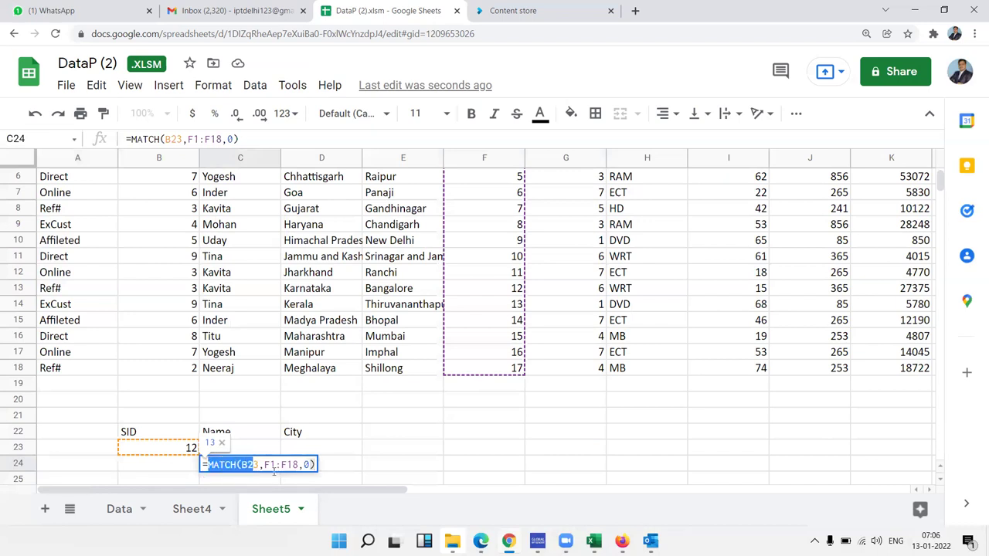
{"action": "key", "text": "ctrl+c"}
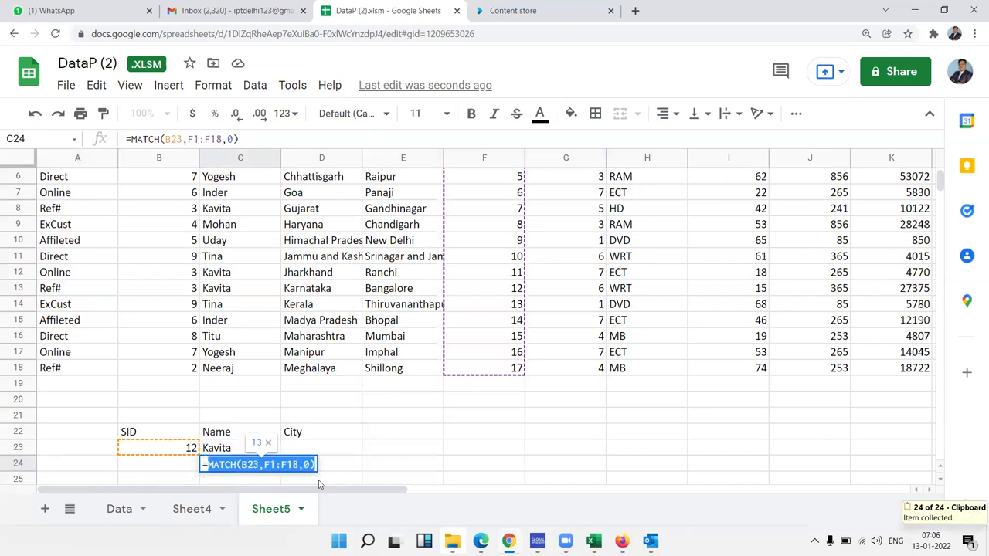
{"action": "key", "text": "Escape"}
{"action": "double_click", "coordinate": [256, 449]}
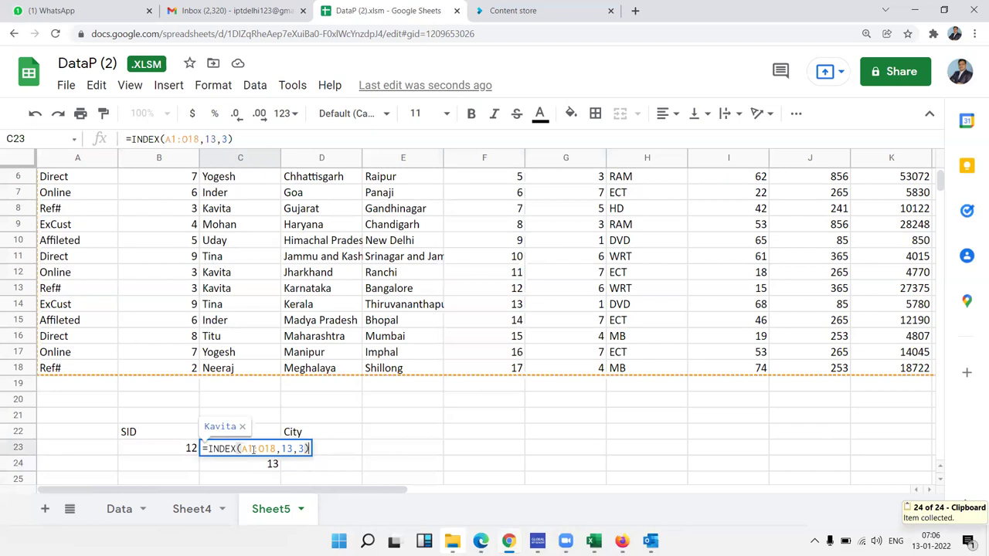
{"action": "left_click", "coordinate": [285, 449]}
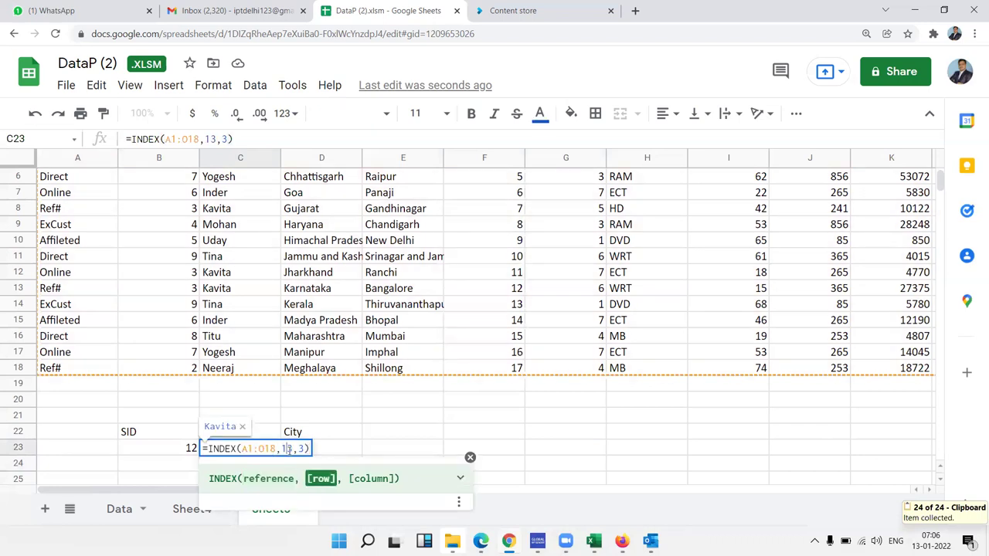
{"action": "double_click", "coordinate": [285, 449]}
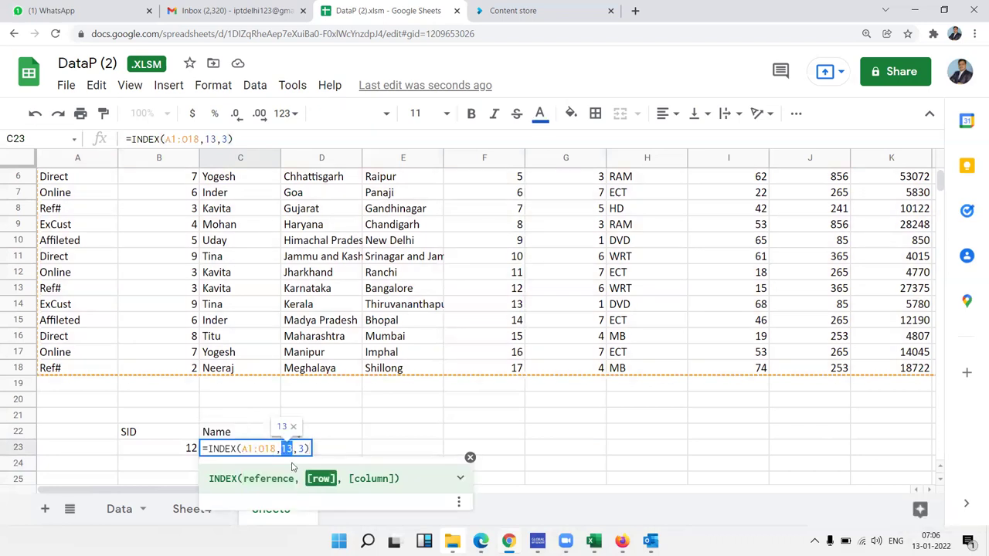
{"action": "key", "text": "ctrl+v"}
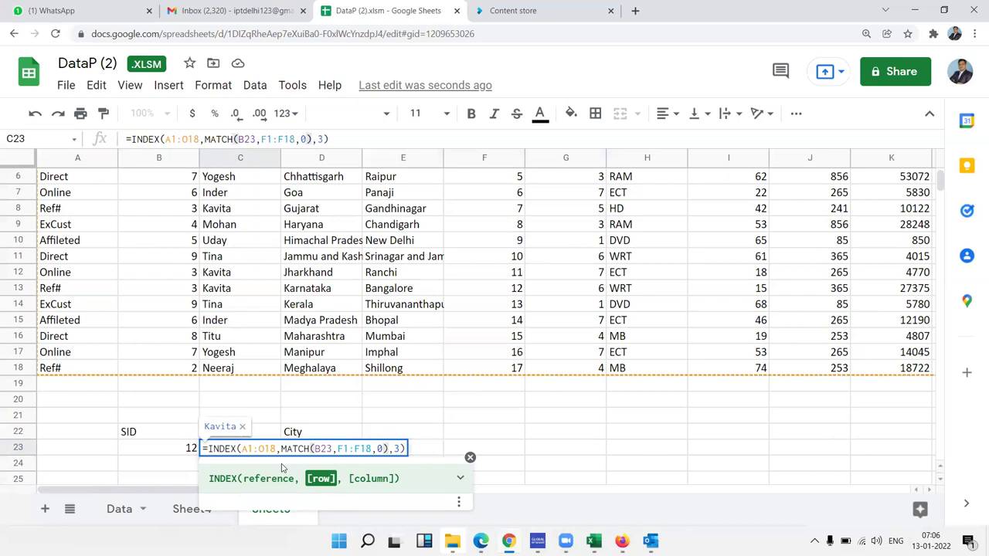
{"action": "key", "text": "Return"}
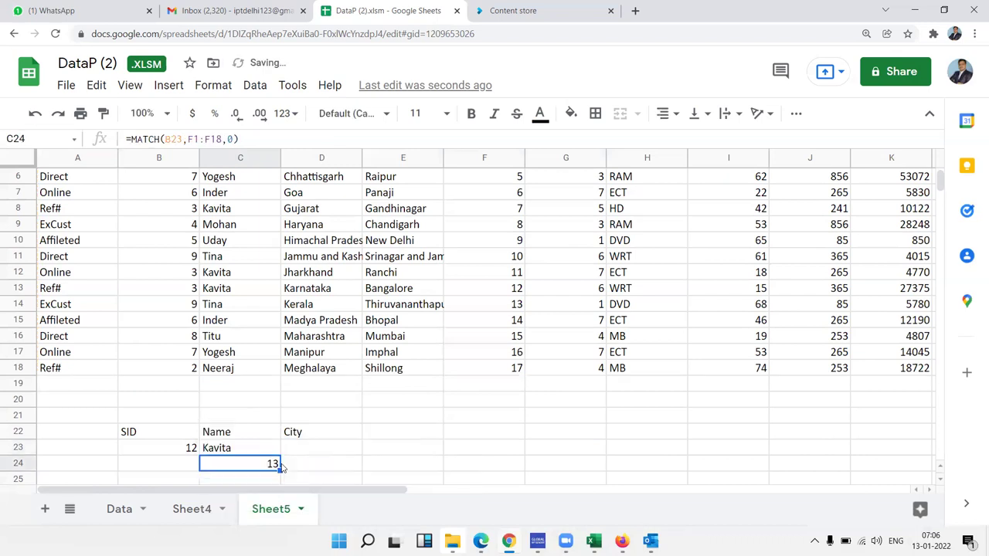
{"action": "key", "text": "Up"}
{"action": "key", "text": "F2"}
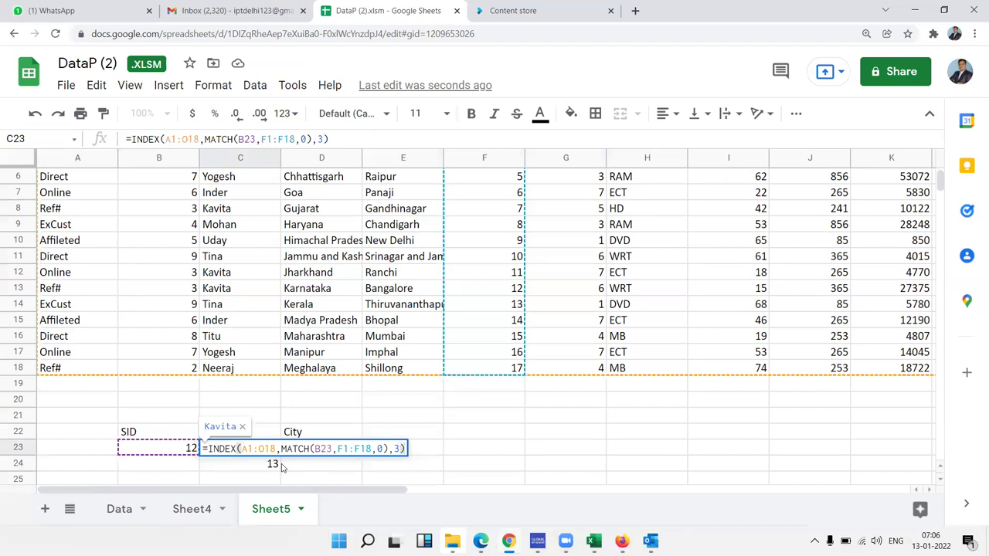
{"action": "key", "text": "Return"}
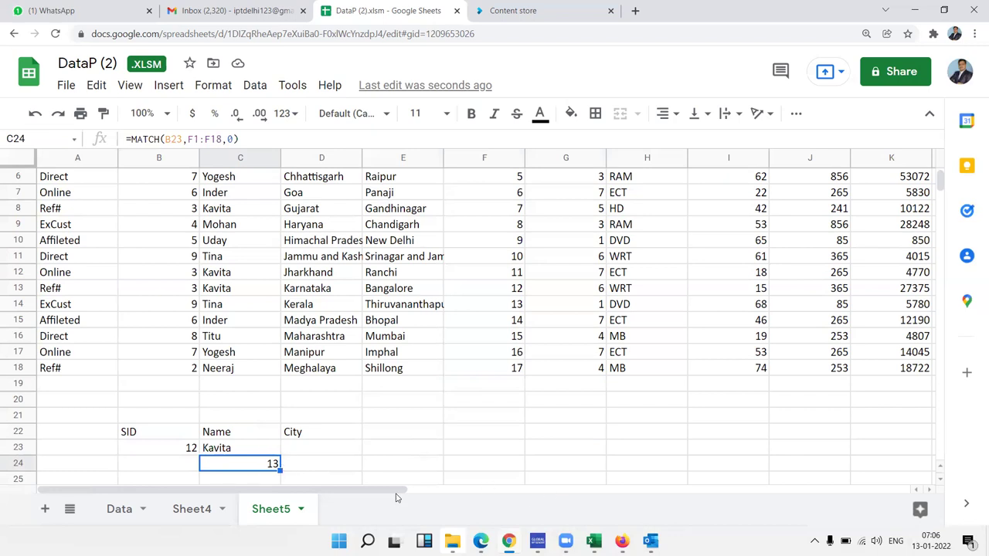
{"action": "left_click_drag", "start_coordinate": [395, 491], "coordinate": [722, 518]}
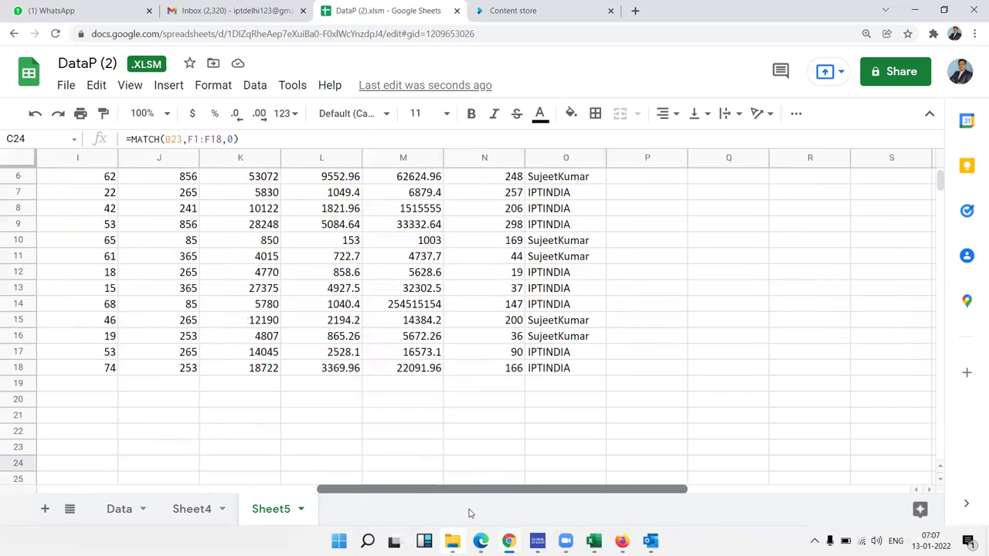
{"action": "left_click_drag", "start_coordinate": [722, 519], "coordinate": [189, 438]}
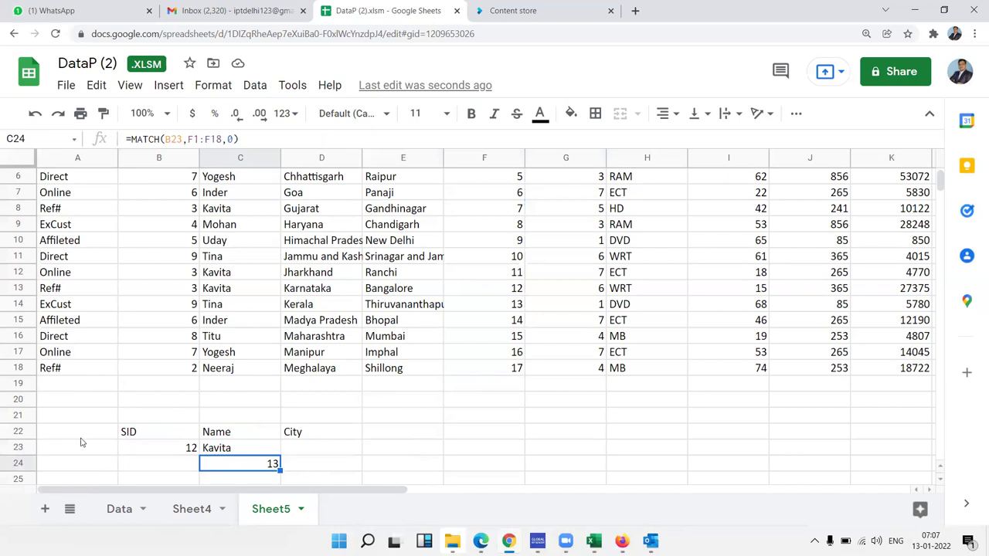
{"action": "double_click", "coordinate": [221, 448]}
{"action": "left_click_drag", "start_coordinate": [248, 448], "coordinate": [276, 448]}
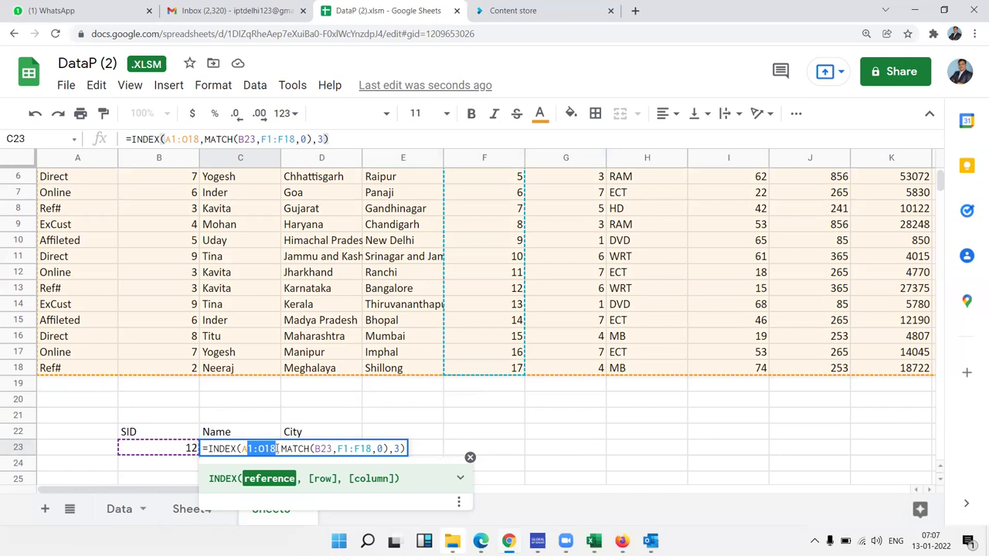
- Enter =OFFSET(A1,12,2) in D23, which returns Kavita
{"action": "key", "text": "Return"}
{"action": "left_click", "coordinate": [278, 452]}
{"action": "key", "text": "Right"}
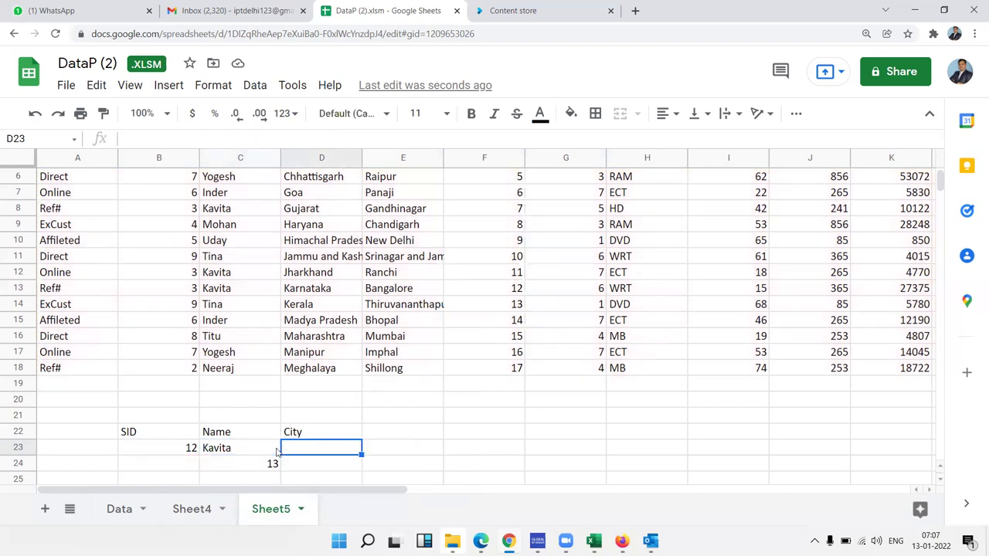
{"action": "type", "text": "=o"}
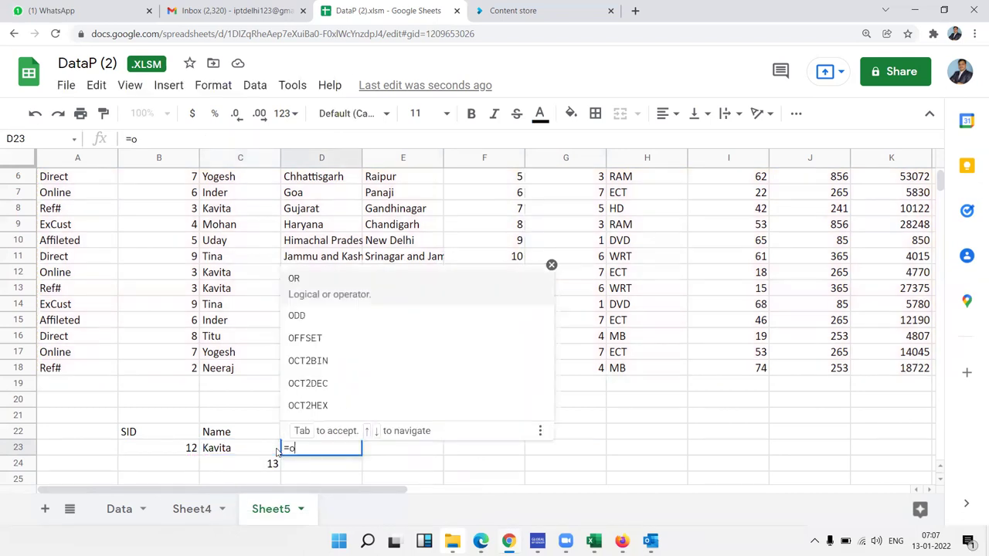
{"action": "type", "text": "ff"}
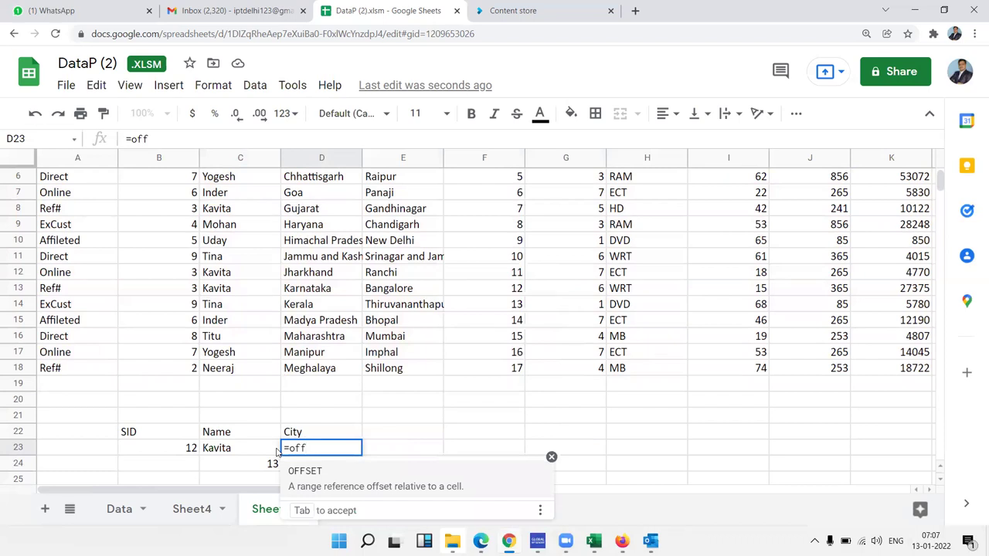
{"action": "key", "text": "Tab"}
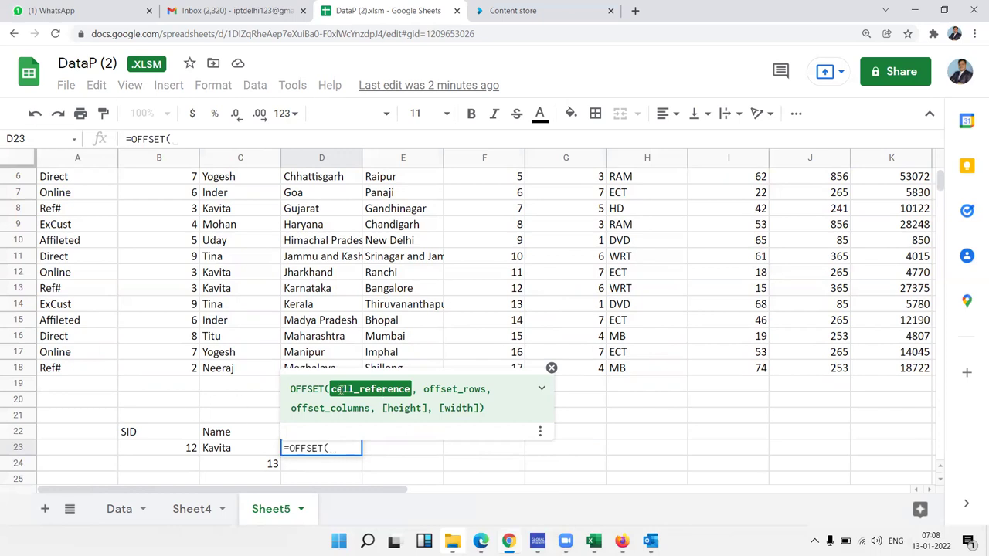
{"action": "scroll", "coordinate": [153, 327], "scroll_direction": "up", "scroll_amount": 2}
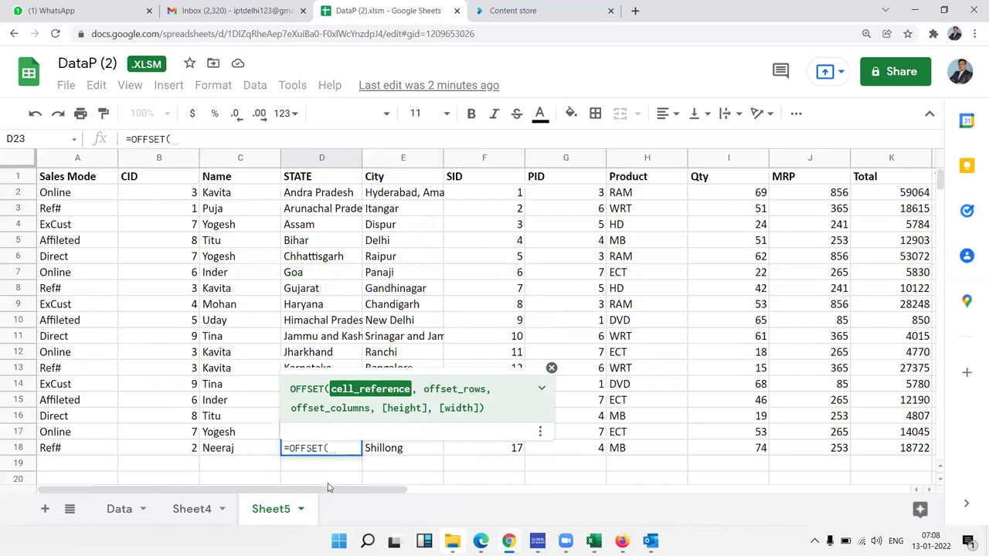
{"action": "left_click", "coordinate": [71, 179]}
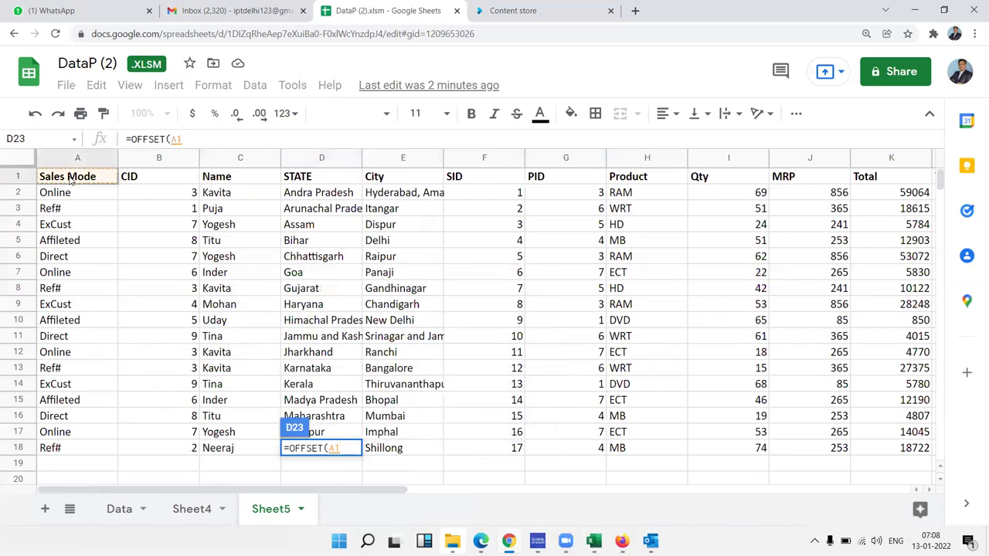
{"action": "type", "text": ","}
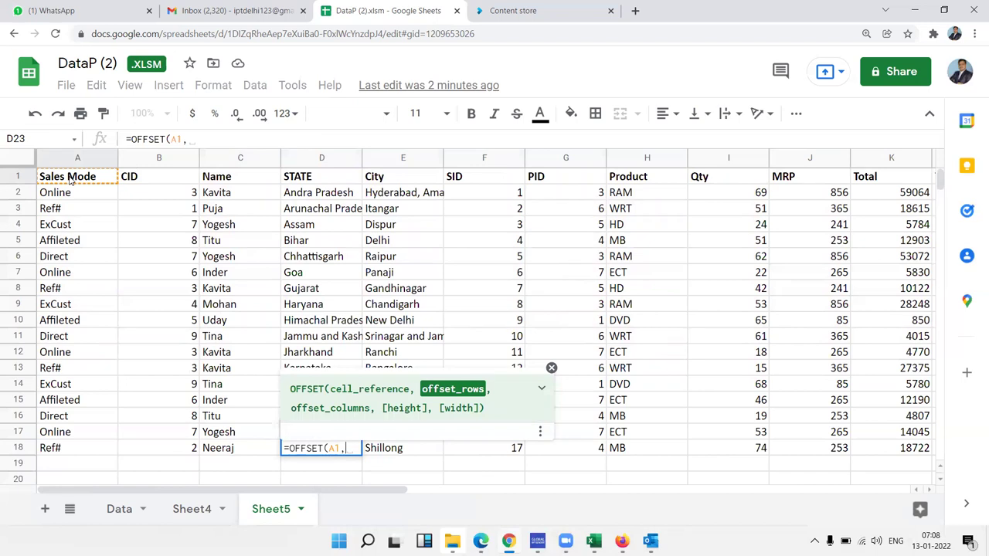
{"action": "type", "text": "1"}
{"action": "type", "text": "2,"}
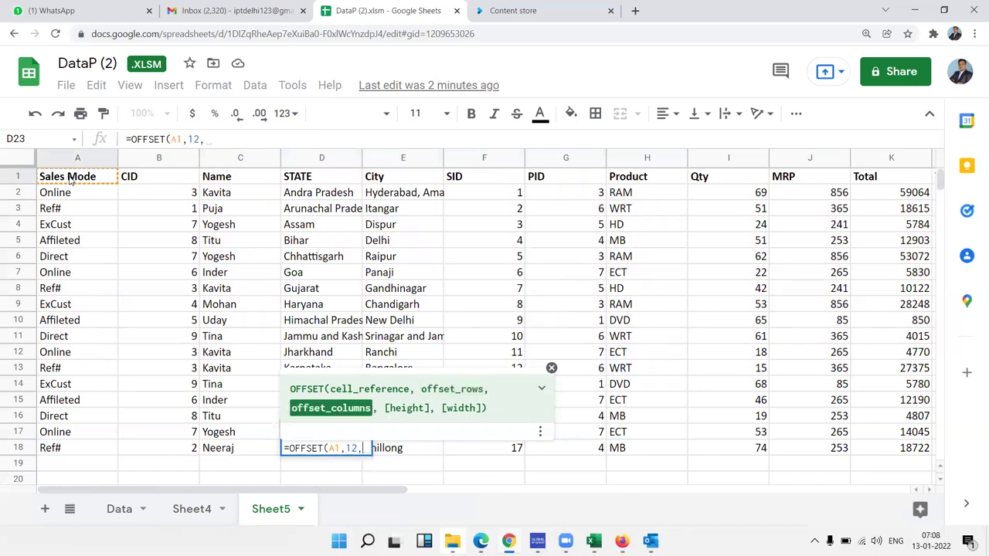
{"action": "type", "text": "2"}
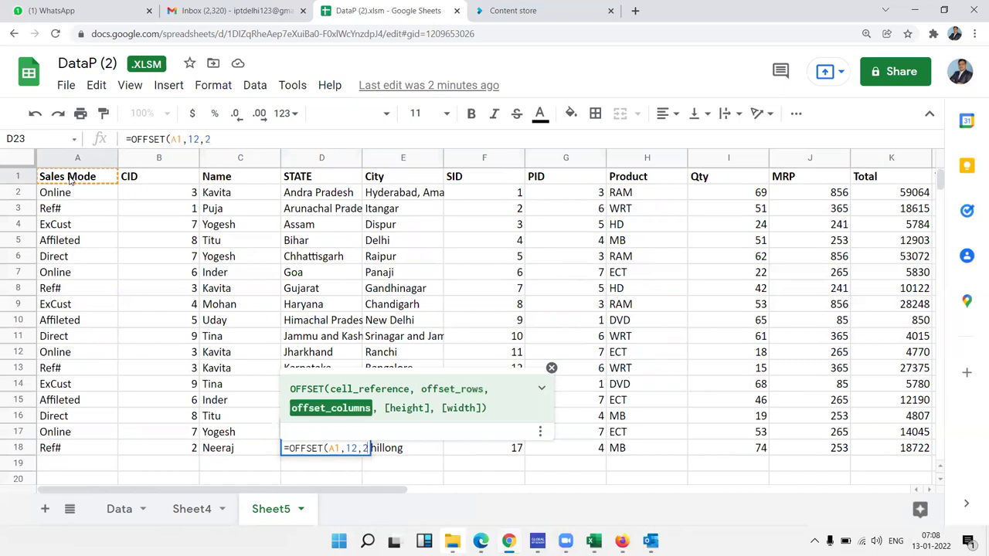
{"action": "type", "text": ")"}
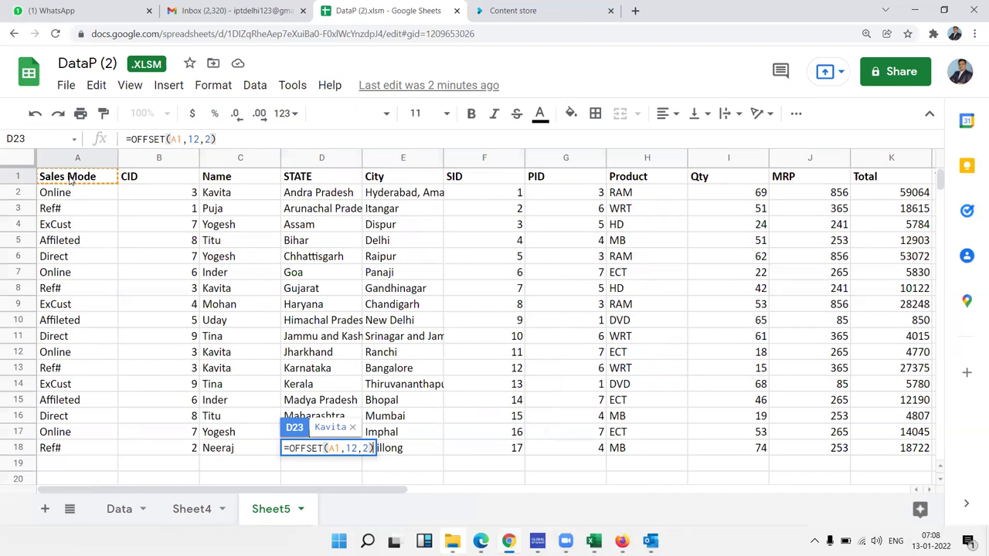
{"action": "key", "text": "Return"}
{"action": "key", "text": "Up"}
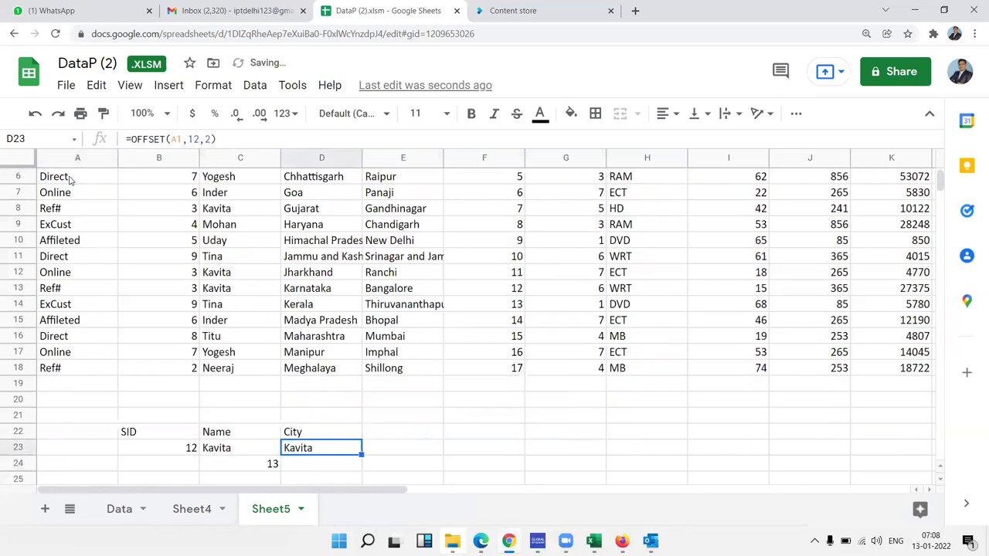
- Reopen D23's =OFFSET(A1,12,2) formula to review it
{"action": "key", "text": "F2"}
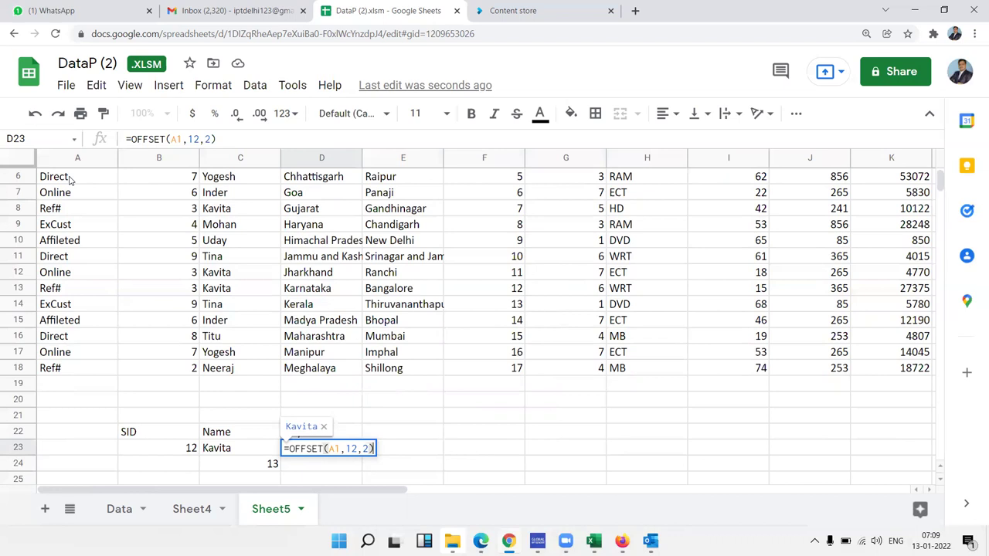
- Replace the row offset 12 in D23's OFFSET with MATCH(B23,F1:F18,0)-1 copied from C24
{"action": "key", "text": "Return"}
{"action": "key", "text": "Up"}
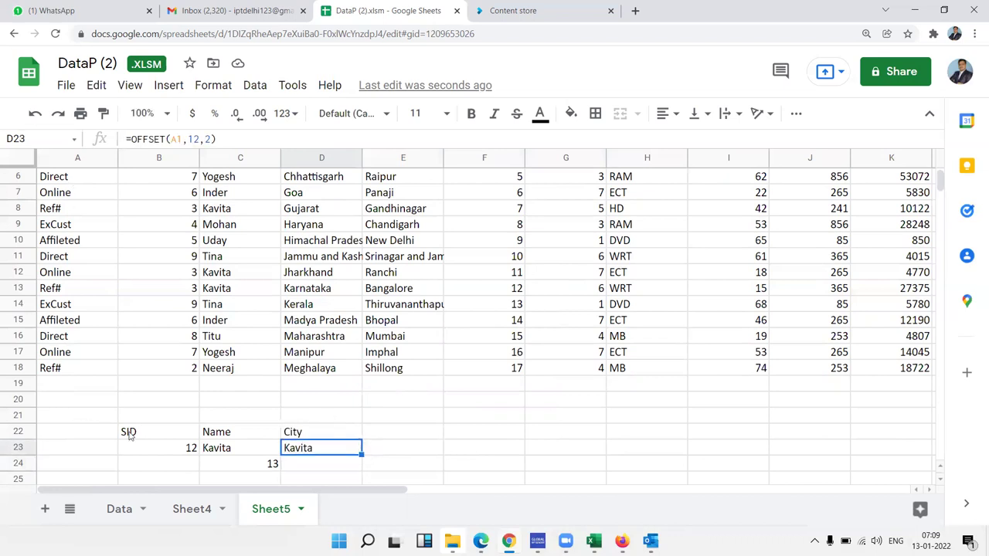
{"action": "double_click", "coordinate": [267, 469]}
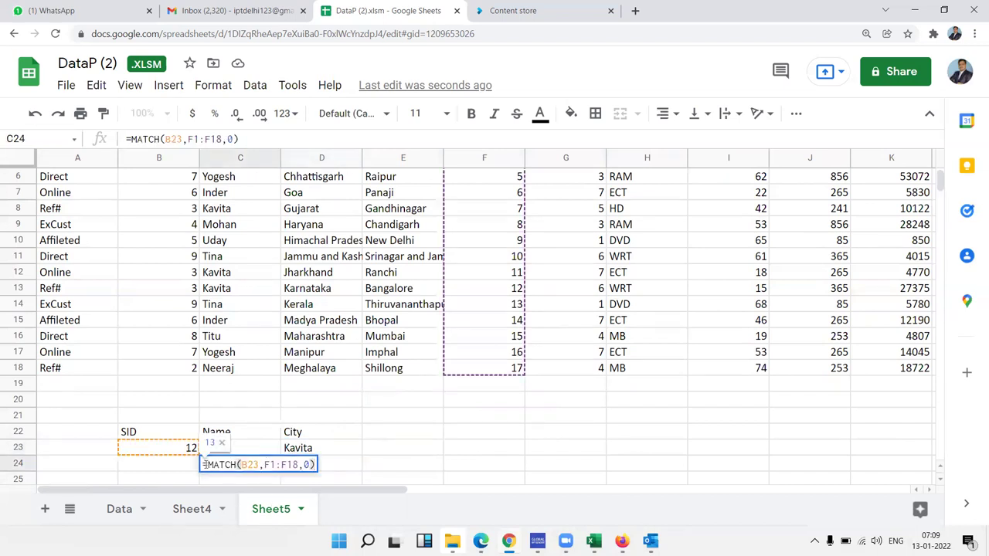
{"action": "left_click_drag", "start_coordinate": [207, 464], "coordinate": [337, 468]}
{"action": "key", "text": "ctrl+c"}
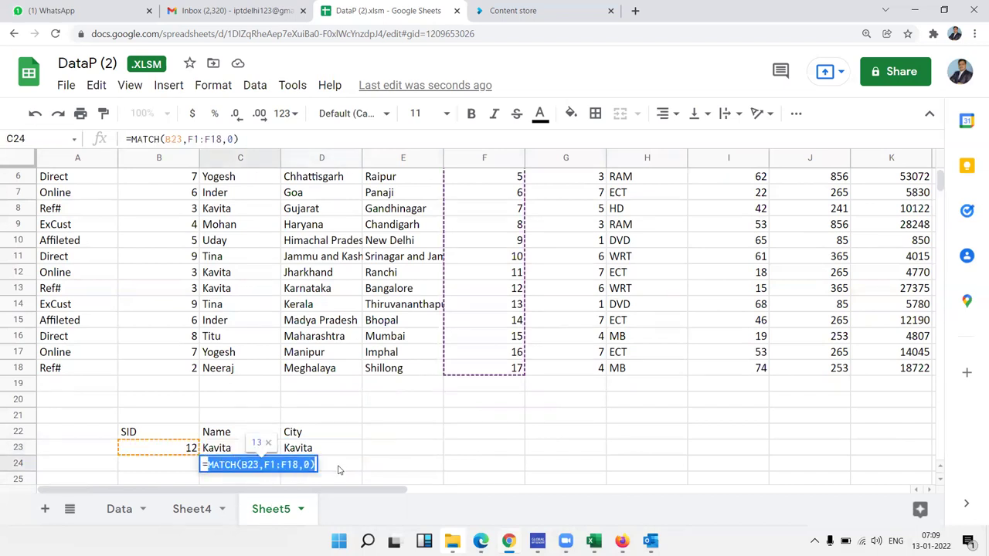
{"action": "key", "text": "Escape"}
{"action": "left_click", "coordinate": [312, 451]}
{"action": "double_click", "coordinate": [313, 451]}
{"action": "left_click_drag", "start_coordinate": [328, 448], "coordinate": [351, 449]}
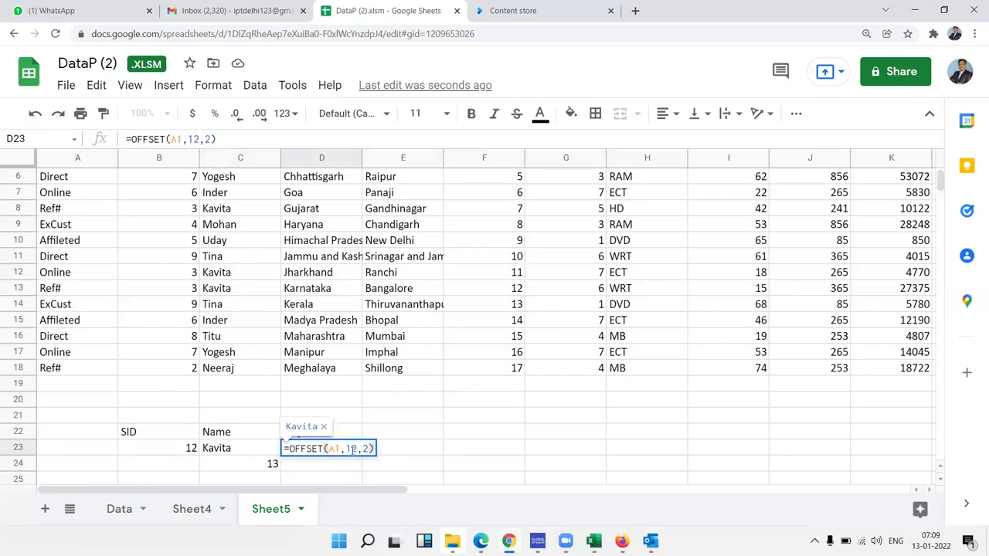
{"action": "left_click", "coordinate": [352, 450]}
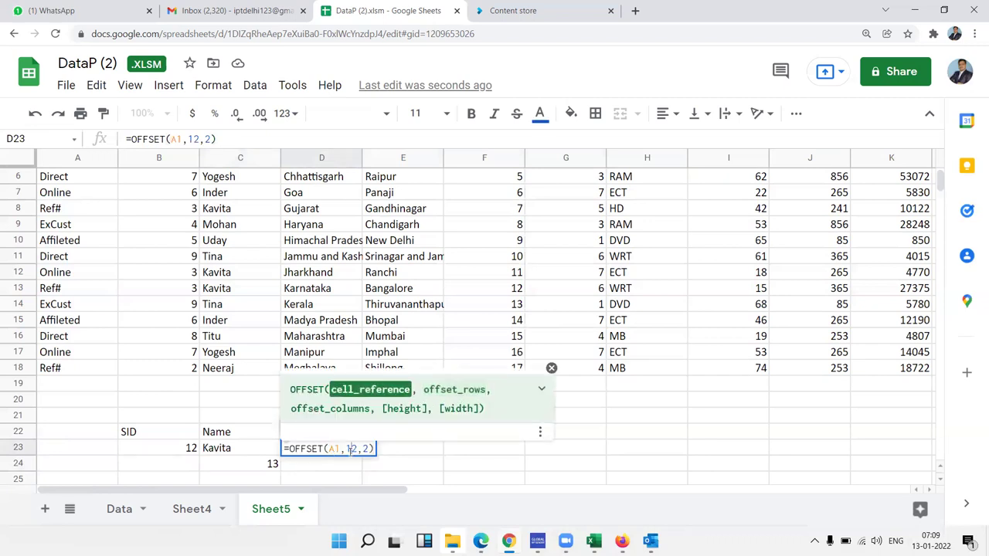
{"action": "double_click", "coordinate": [350, 449]}
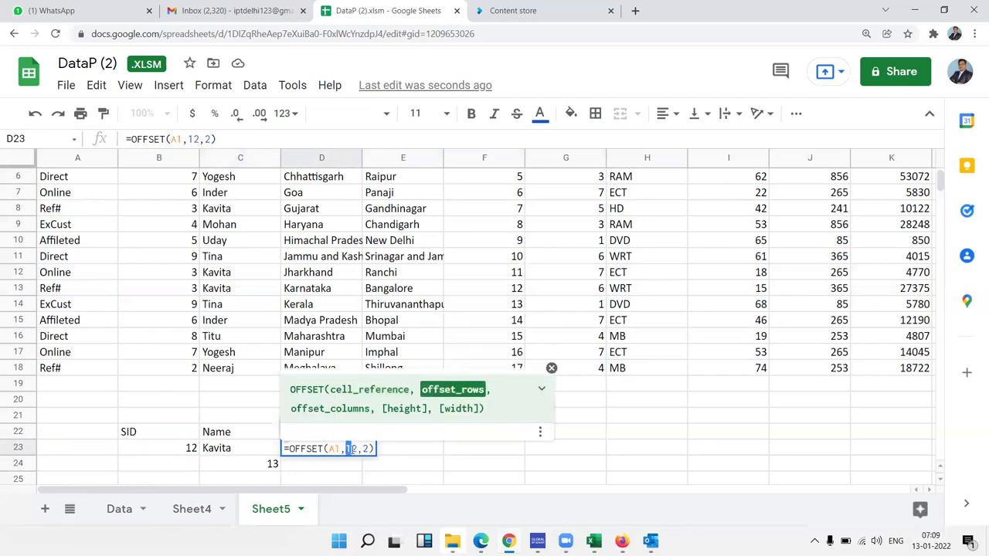
{"action": "key", "text": "ctrl+v"}
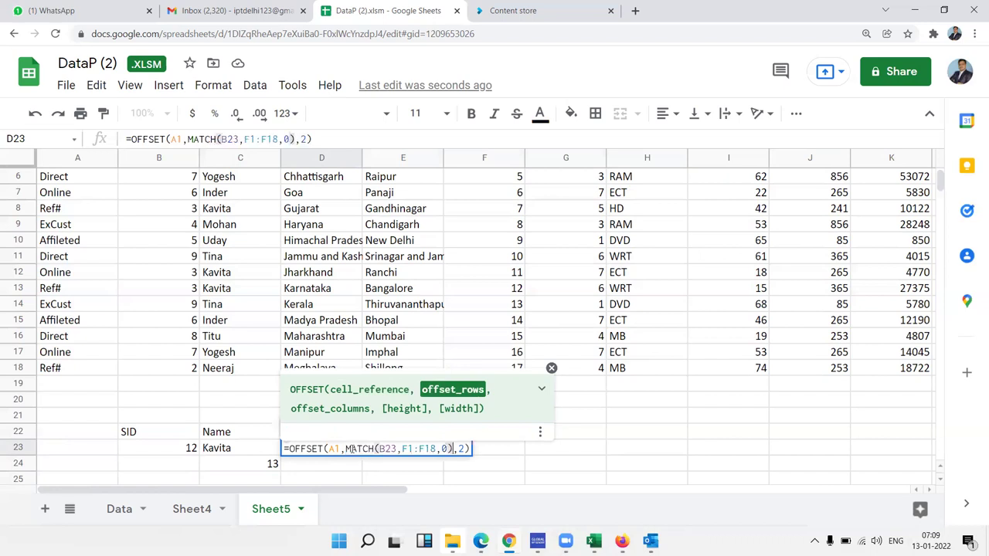
{"action": "type", "text": "-1"}
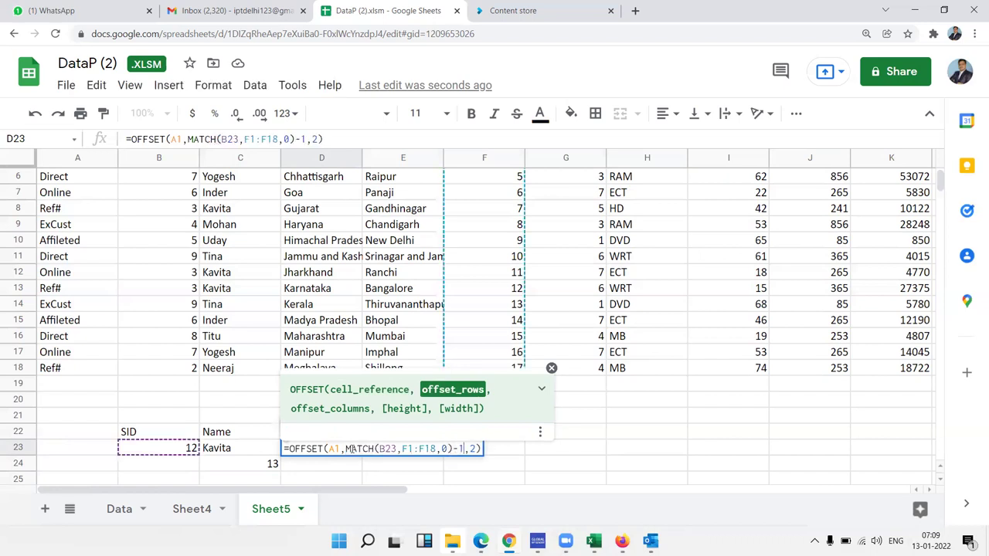
{"action": "key", "text": "Return"}
{"action": "key", "text": "Up"}
- Test the lookups by entering SIDs 17, 18 and finally 13 in B23, which returns Tina
{"action": "key", "text": "Left"}
{"action": "key", "text": "Left"}
{"action": "type", "text": "17"}
{"action": "key", "text": "Return"}
{"action": "key", "text": "Up"}
{"action": "type", "text": "18"}
{"action": "key", "text": "Return"}
{"action": "key", "text": "Up"}
{"action": "type", "text": "13"}
{"action": "key", "text": "Return"}
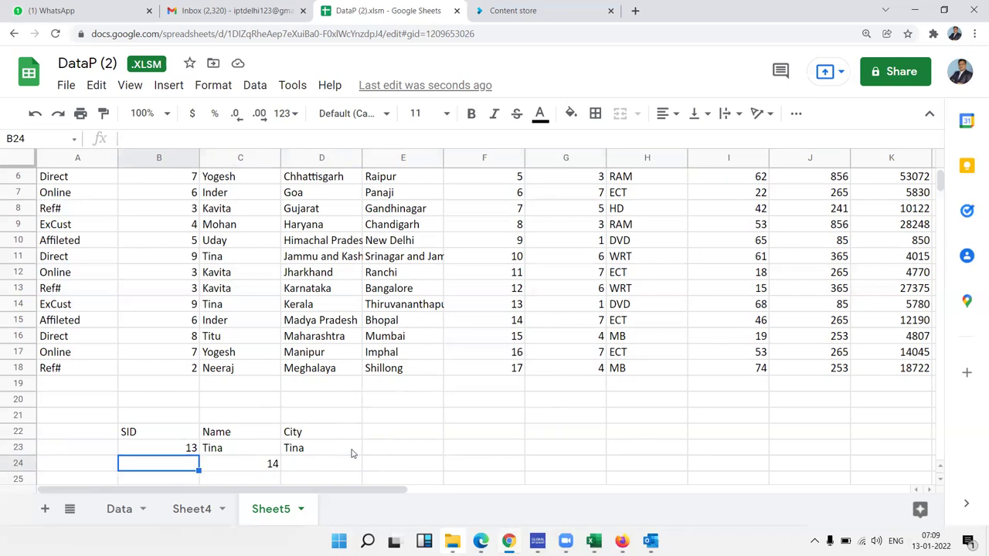
{"action": "key", "text": "Up"}
{"action": "key", "text": "Right"}
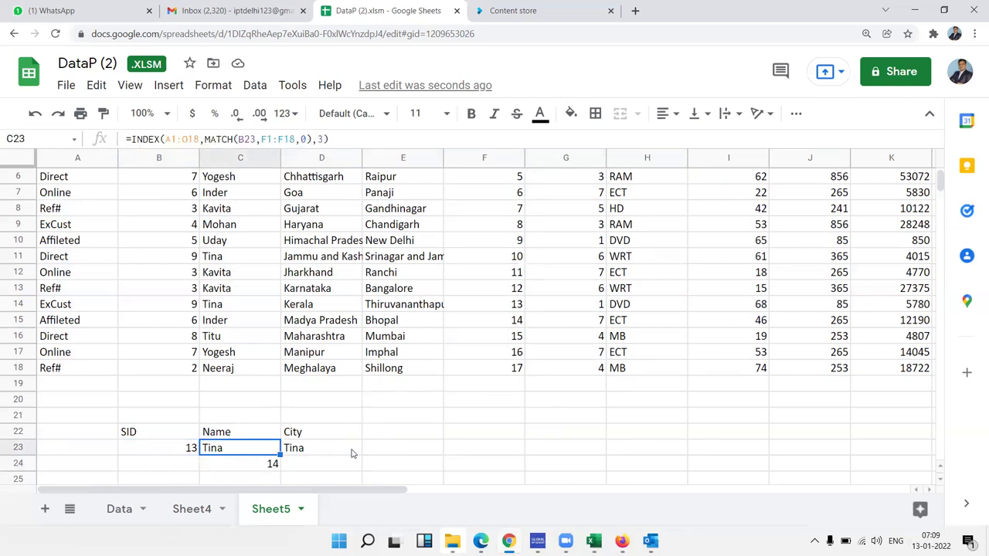
{"action": "key", "text": "Right"}
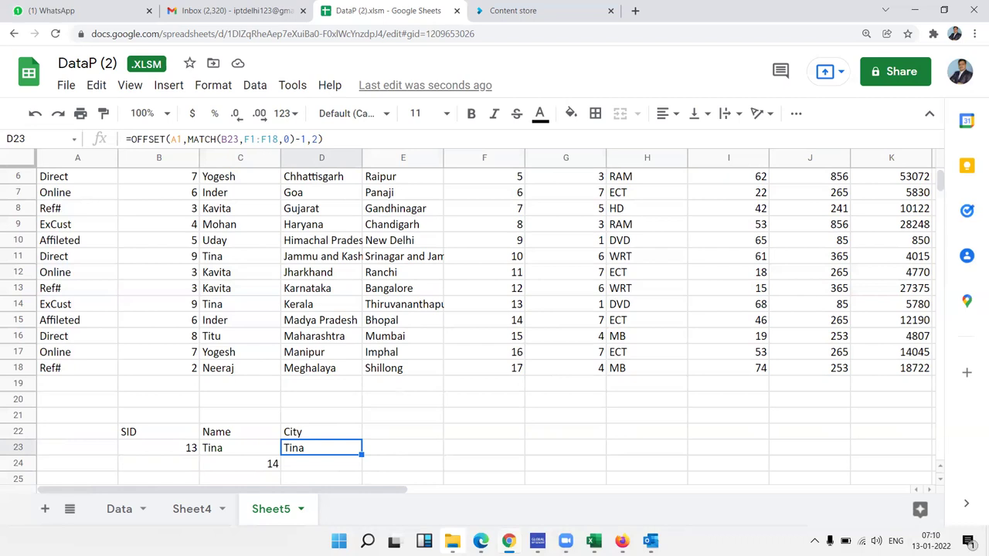
- Copy the Data sheet's SID-to-Qty columns for the first 16 records (A1:I17)
{"action": "left_click", "coordinate": [506, 228]}
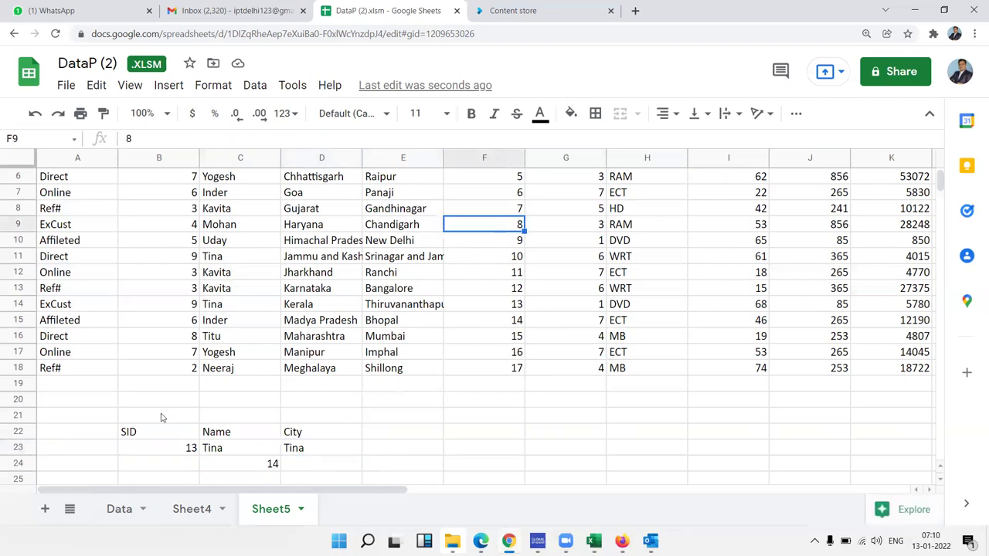
{"action": "left_click", "coordinate": [112, 505]}
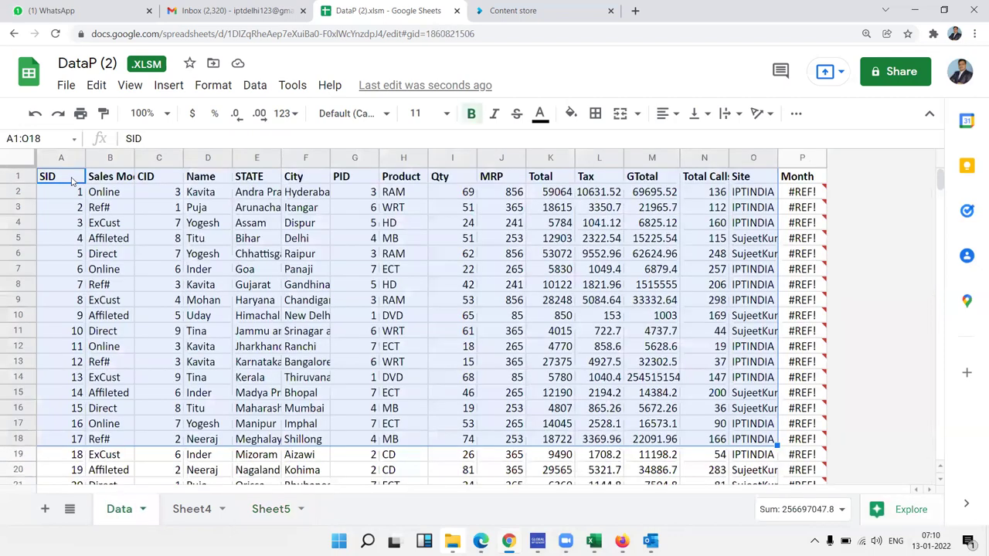
{"action": "mouse_move", "coordinate": [72, 180]}
{"action": "left_mouse_down"}
{"action": "mouse_move", "coordinate": [466, 399]}
{"action": "mouse_move", "coordinate": [470, 425]}
{"action": "left_mouse_up"}
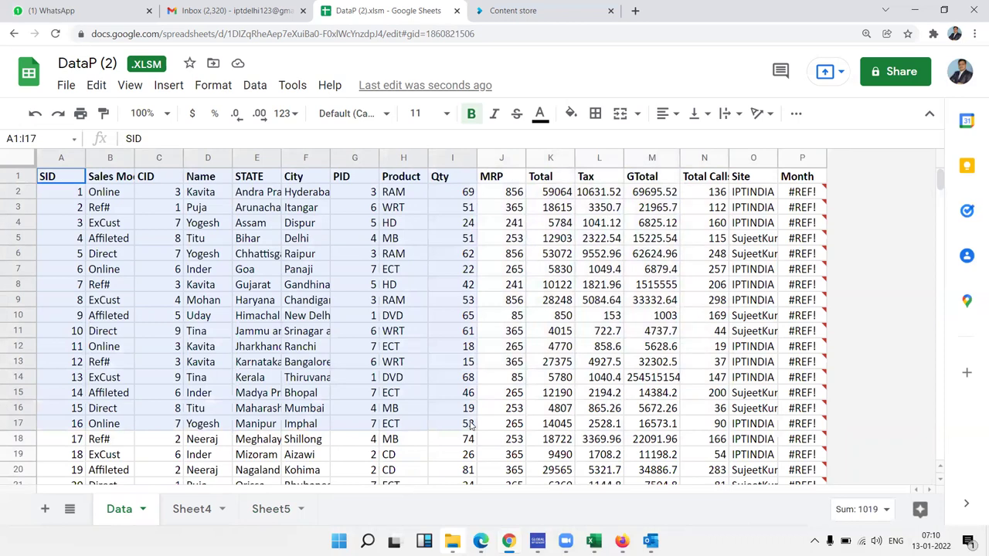
{"action": "key", "text": "ctrl+c"}
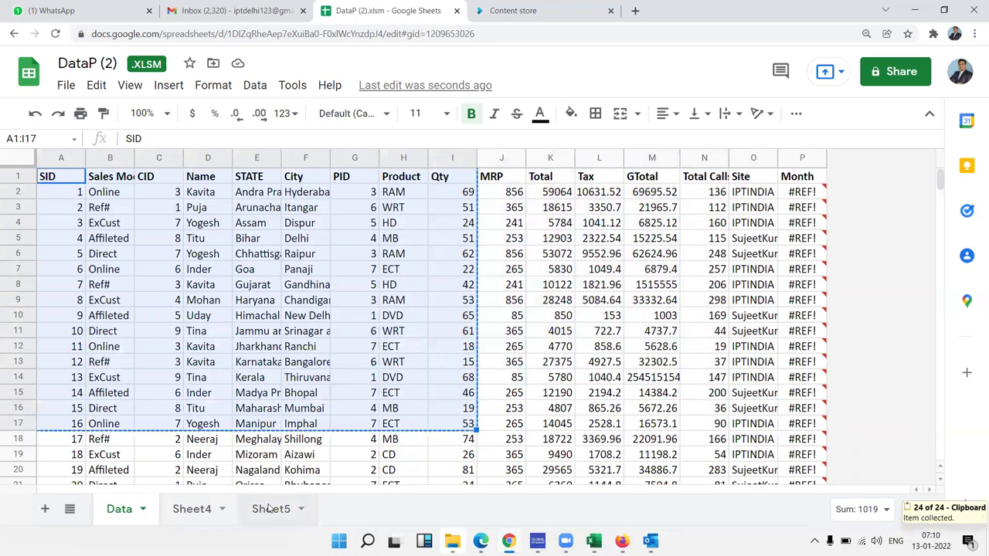
- Add a new sheet and paste the copied records transposed at A1
{"action": "left_click", "coordinate": [270, 509]}
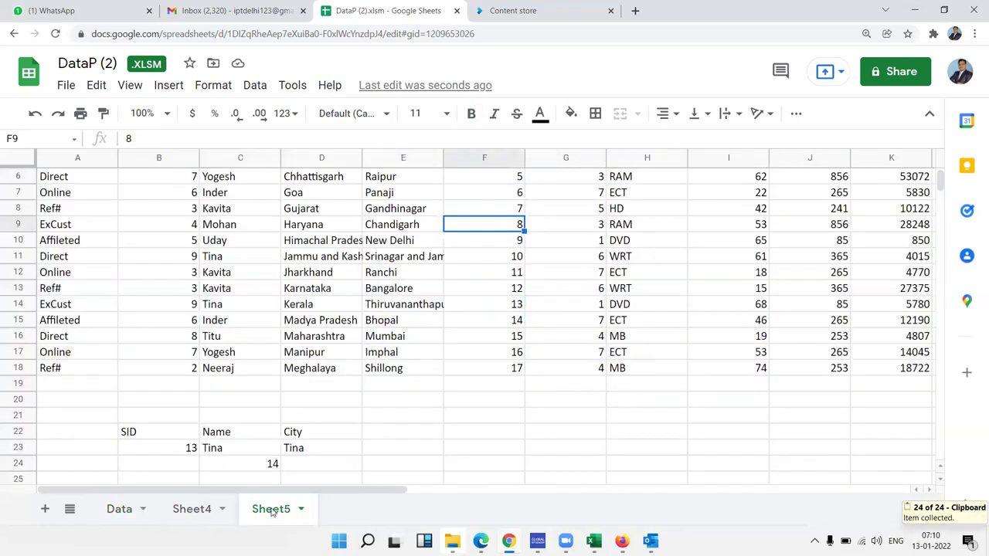
{"action": "left_click", "coordinate": [46, 509]}
{"action": "right_click", "coordinate": [90, 180]}
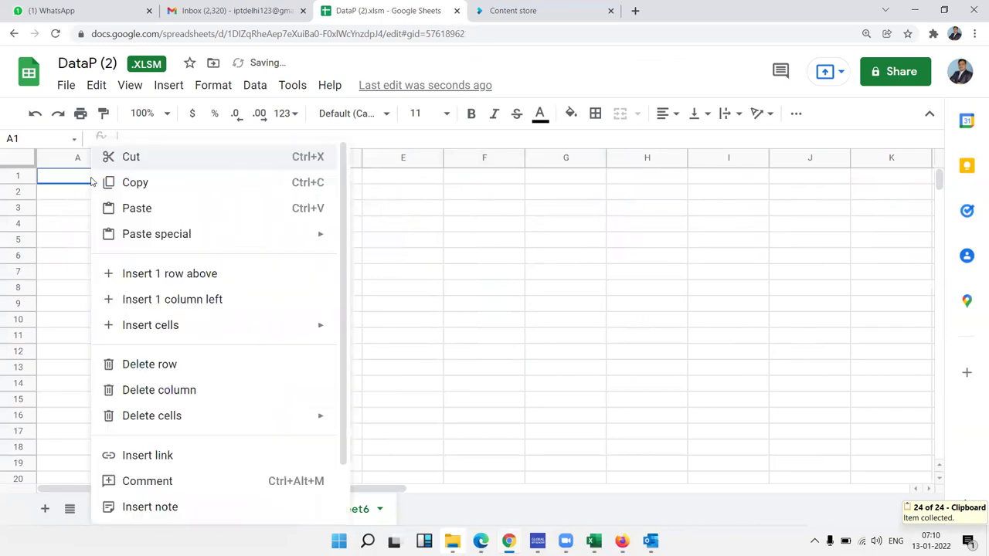
{"action": "mouse_move", "coordinate": [156, 234]}
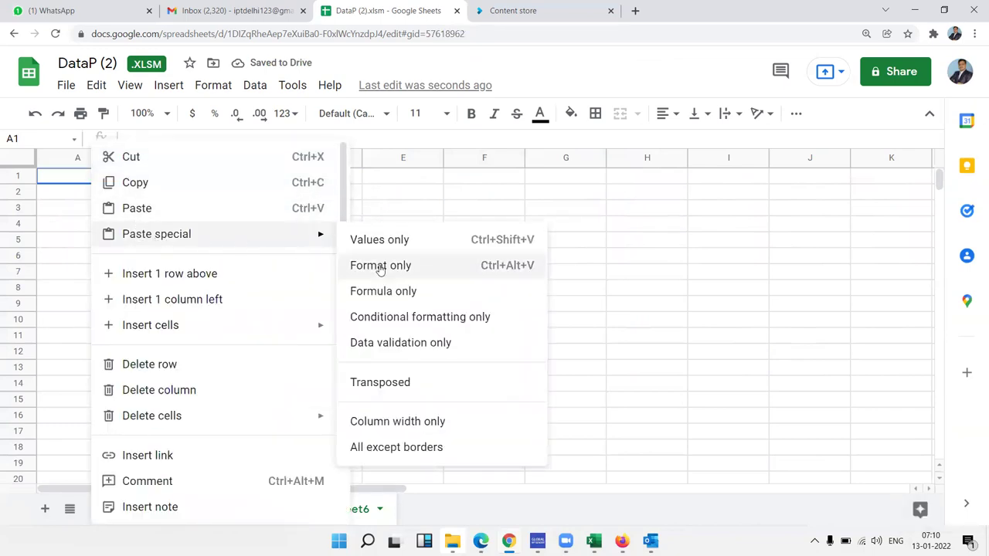
{"action": "left_click", "coordinate": [394, 378]}
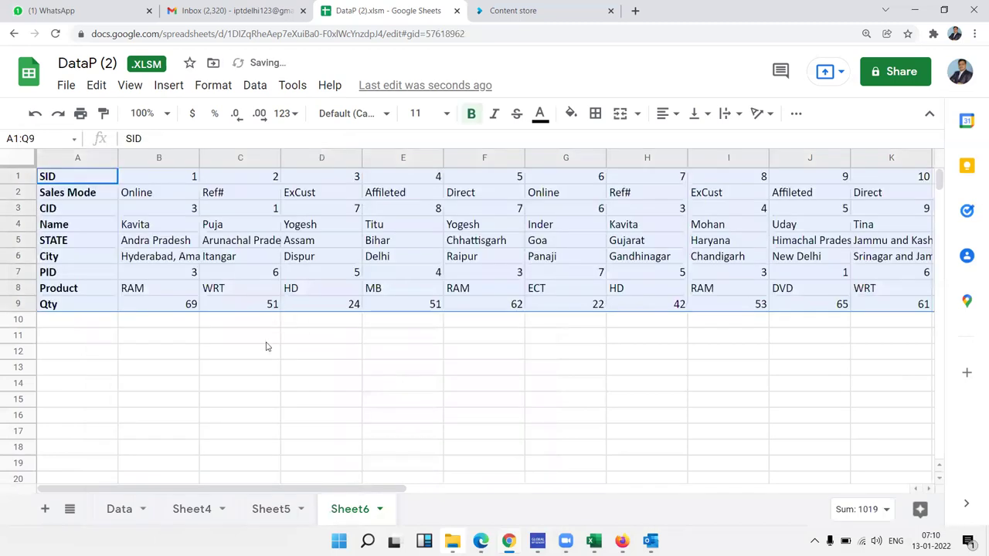
{"action": "left_click", "coordinate": [266, 339]}
{"action": "left_click_drag", "start_coordinate": [193, 179], "coordinate": [802, 185]}
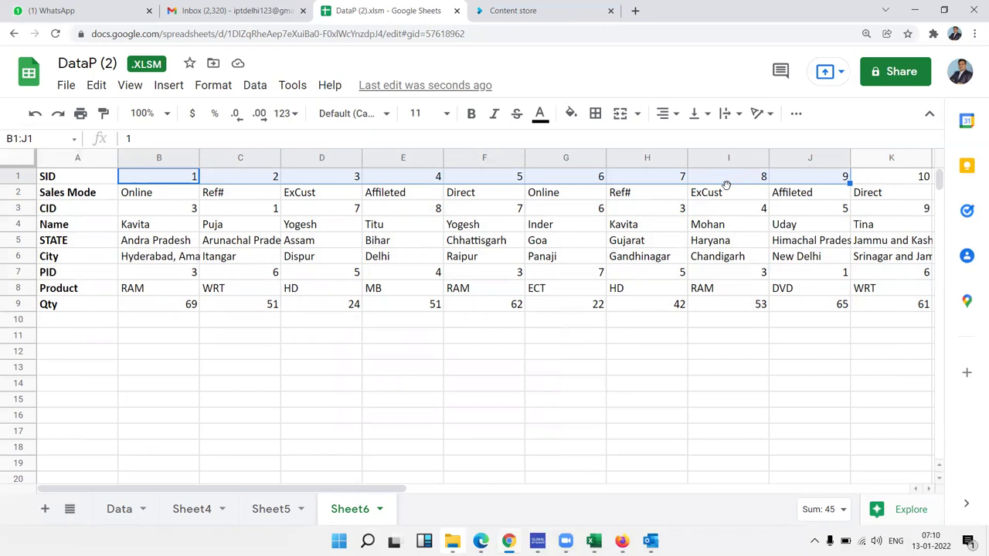
- Enter SID 5 in B12 and the heading Qty in C11, then begin a lookup formula in C12
{"action": "left_click", "coordinate": [196, 349]}
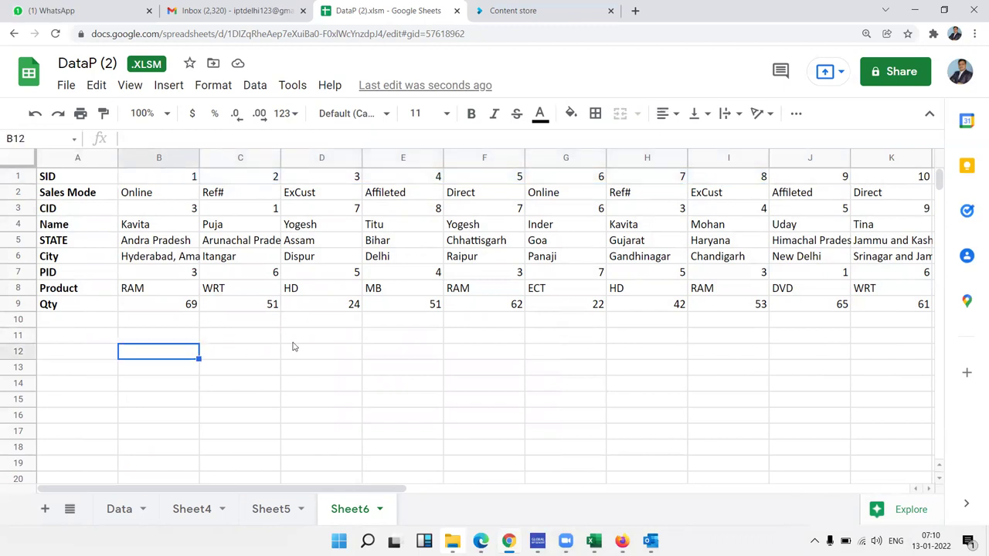
{"action": "key", "text": "F2"}
{"action": "key", "text": "Escape"}
{"action": "type", "text": "5"}
{"action": "key", "text": "Tab"}
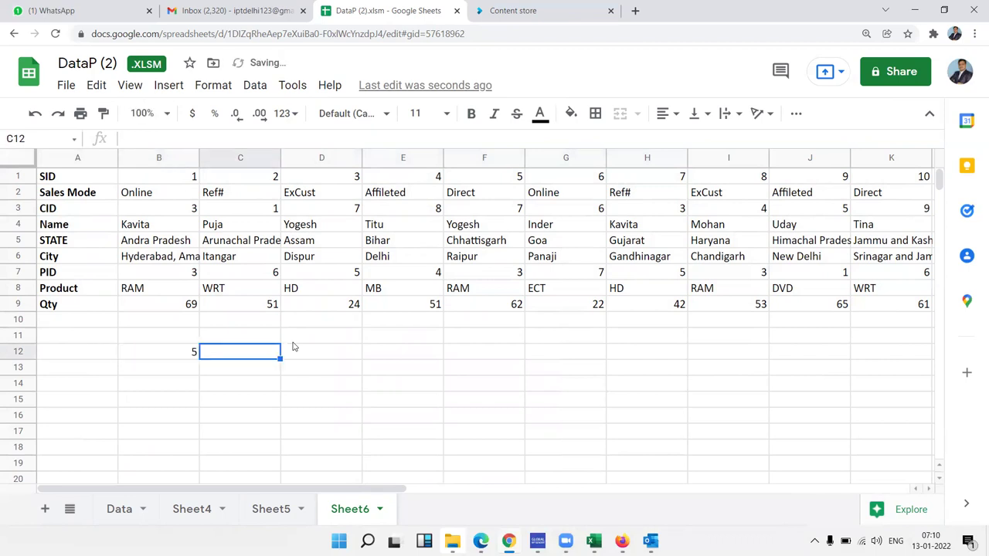
{"action": "key", "text": "Up"}
{"action": "type", "text": "Q"}
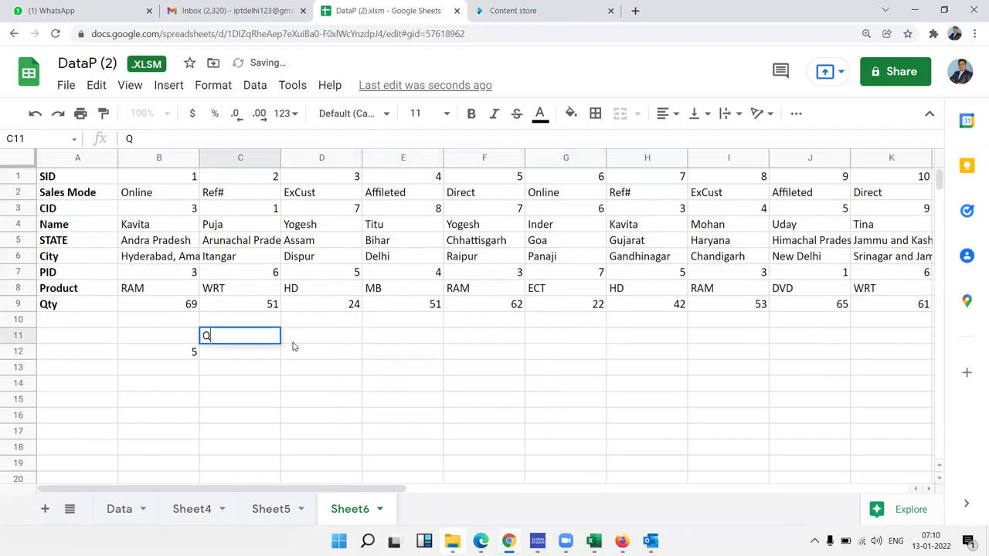
{"action": "type", "text": "ty"}
{"action": "key", "text": "Return"}
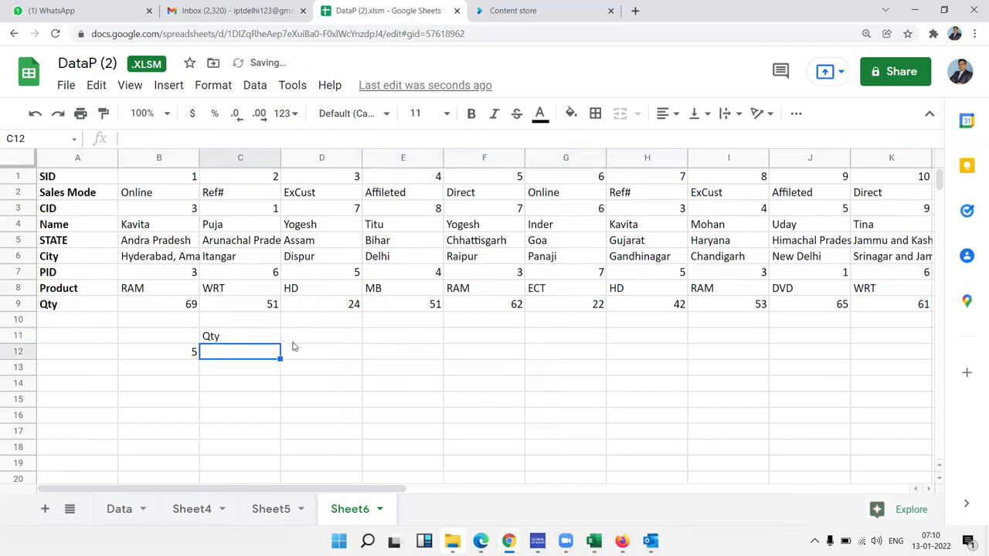
{"action": "type", "text": "=vl"}
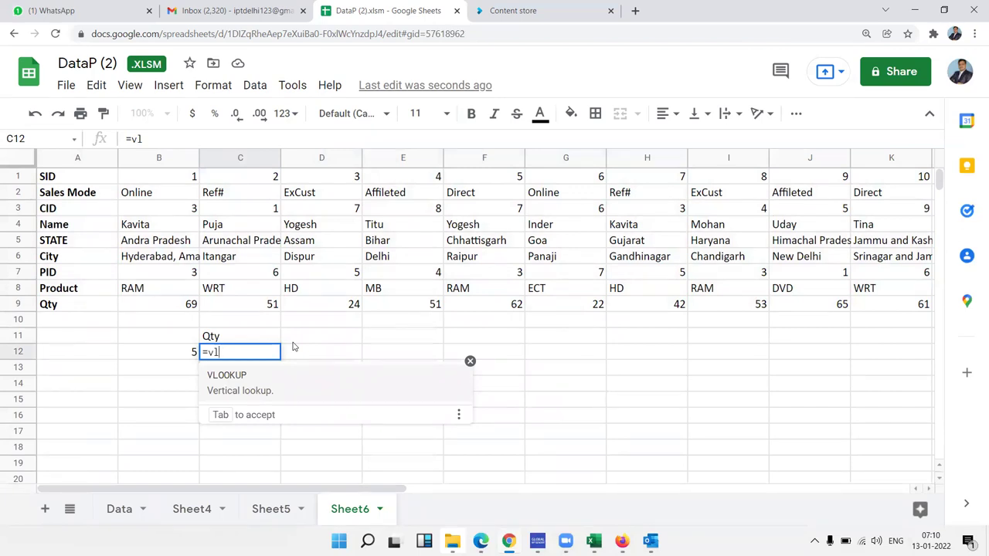
- Enter =HLOOKUP(B12,1:9,9,0) in C12 to return SID 5's Qty, 62
{"action": "key", "text": "BackSpace"}
{"action": "key", "text": "BackSpace"}
{"action": "type", "text": "l"}
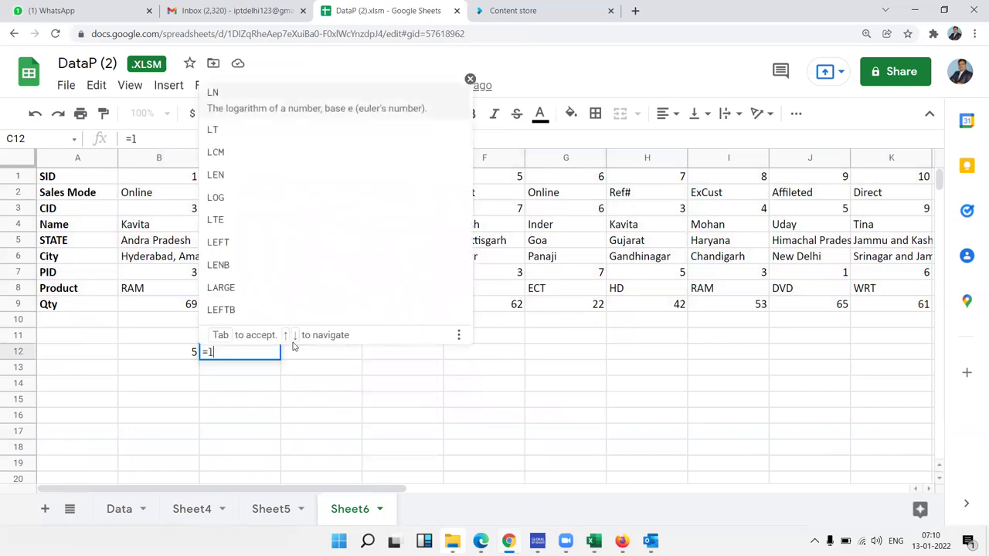
{"action": "type", "text": "e"}
{"action": "key", "text": "BackSpace"}
{"action": "key", "text": "BackSpace"}
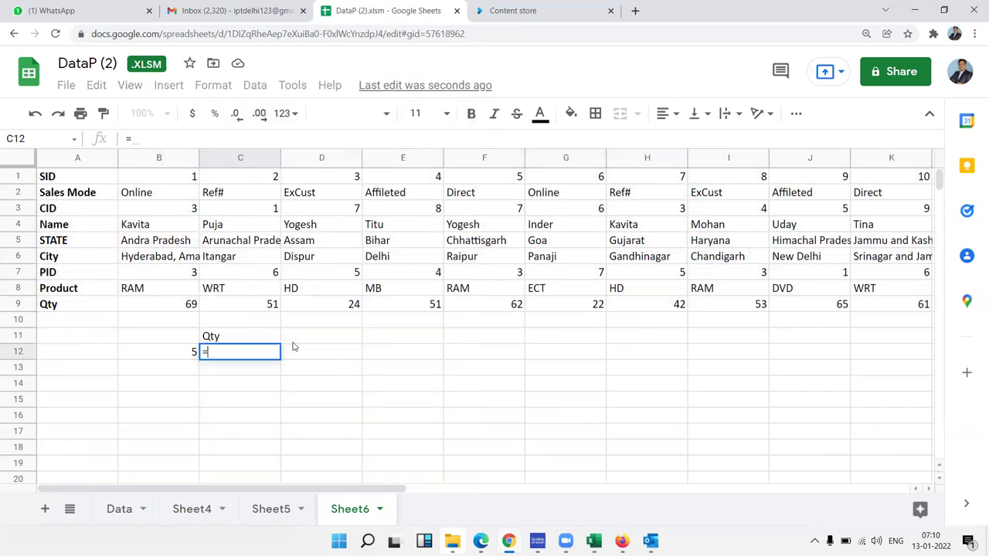
{"action": "type", "text": "hl"}
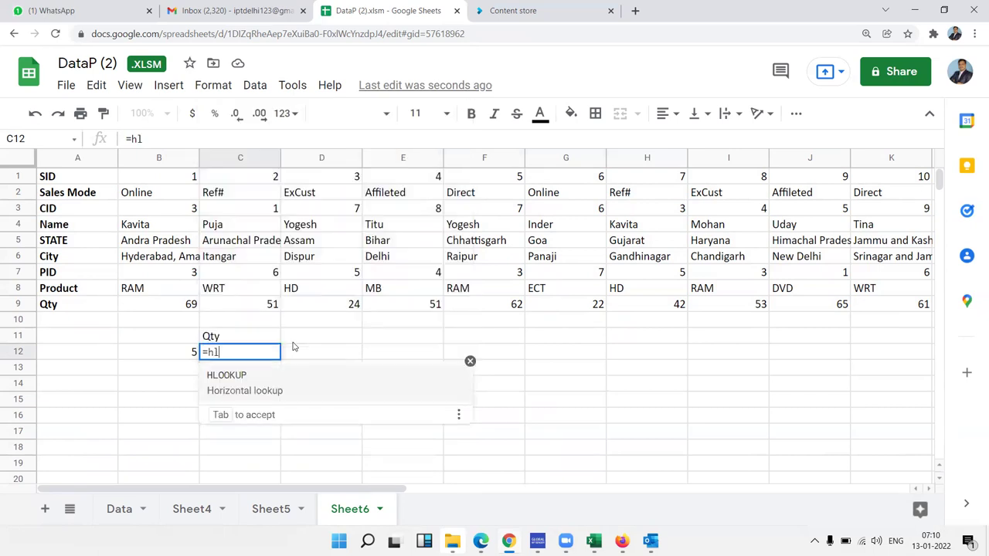
{"action": "key", "text": "Tab"}
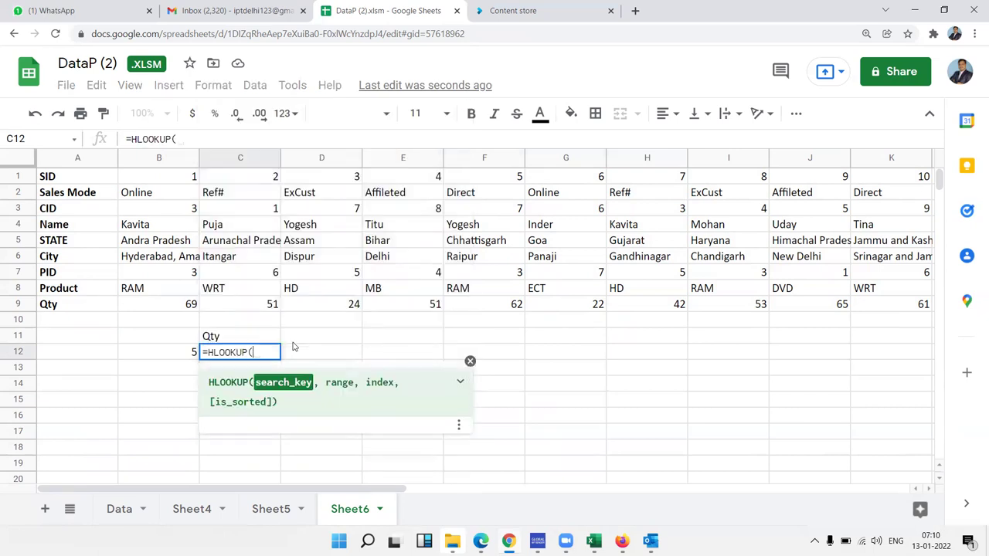
{"action": "left_click", "coordinate": [170, 357]}
{"action": "type", "text": ","}
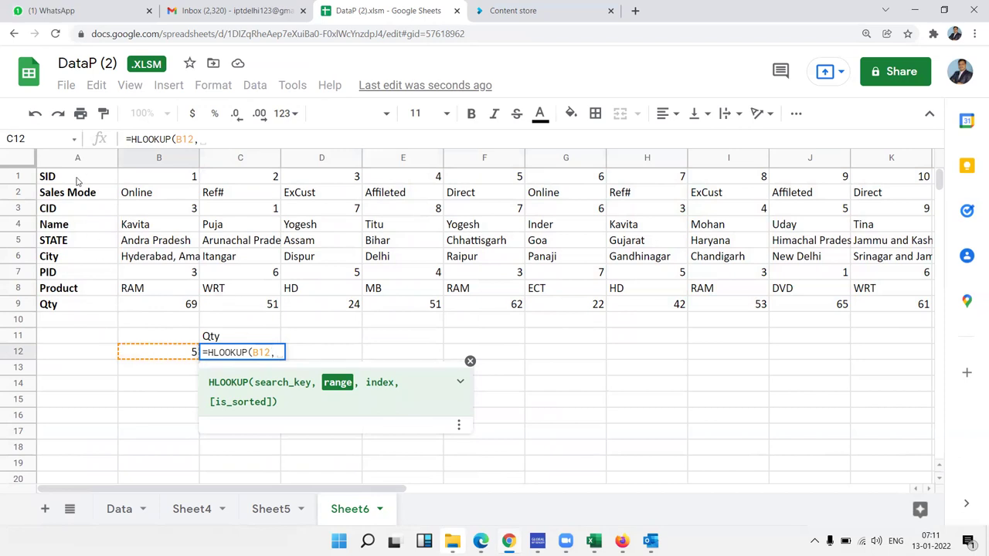
{"action": "left_click_drag", "start_coordinate": [15, 176], "coordinate": [9, 289]}
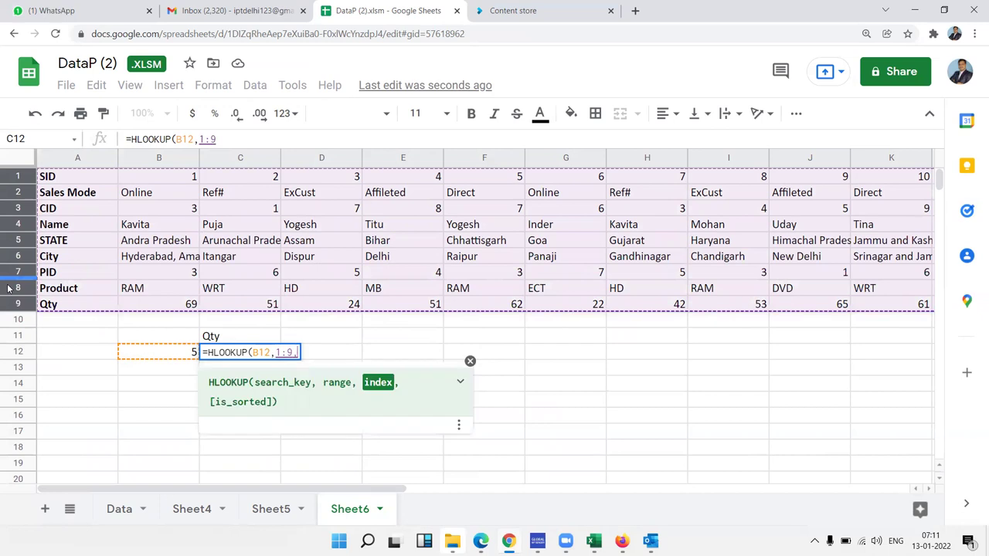
{"action": "type", "text": ","}
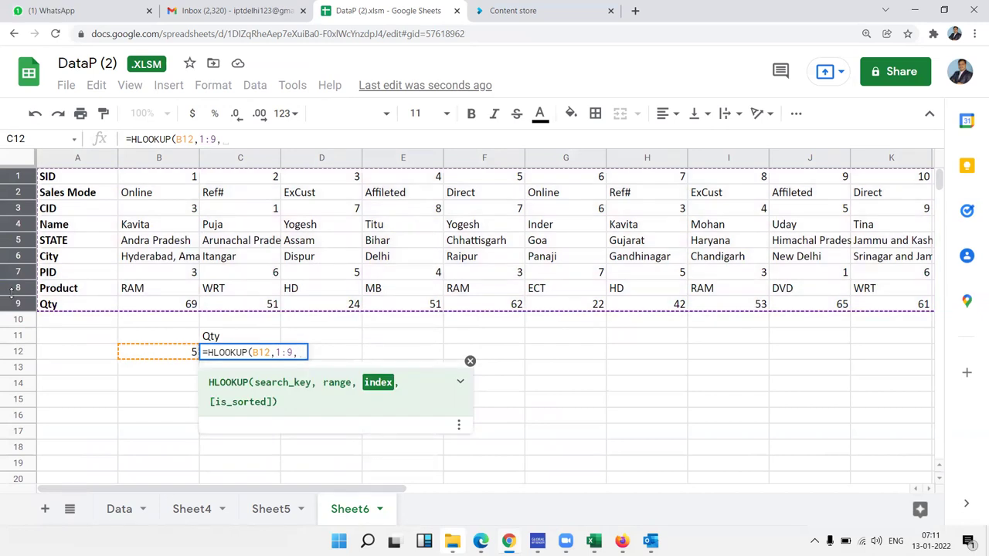
{"action": "type", "text": "9"}
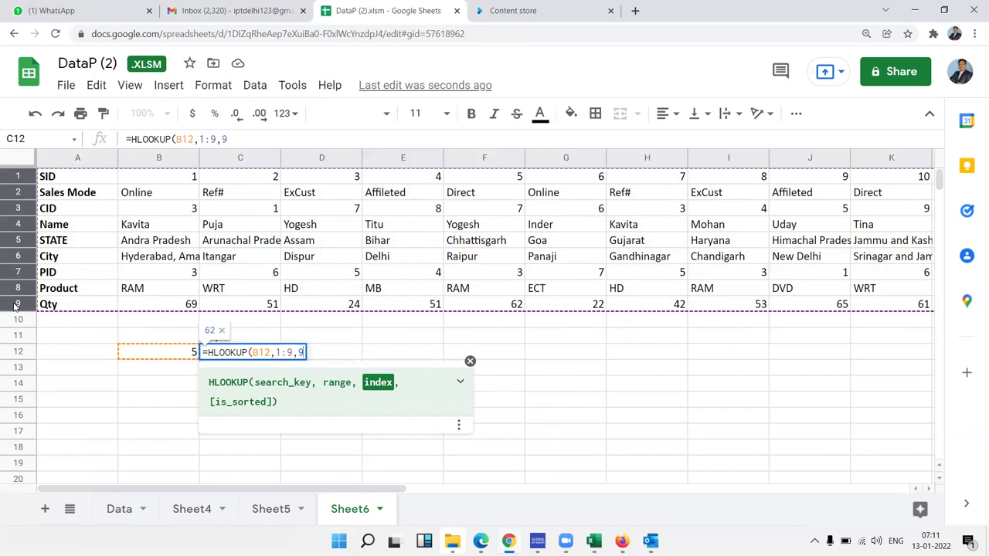
{"action": "type", "text": ",0"}
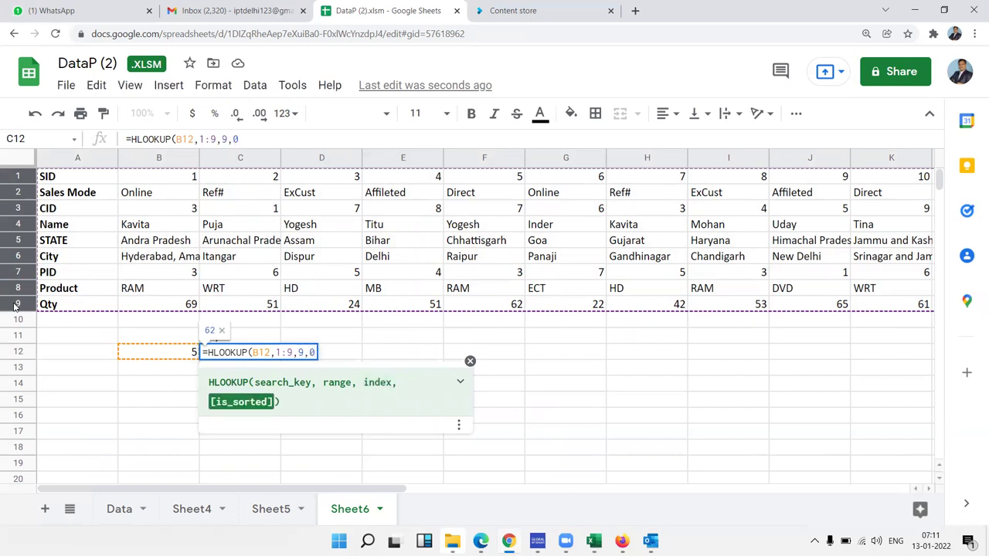
{"action": "type", "text": ")"}
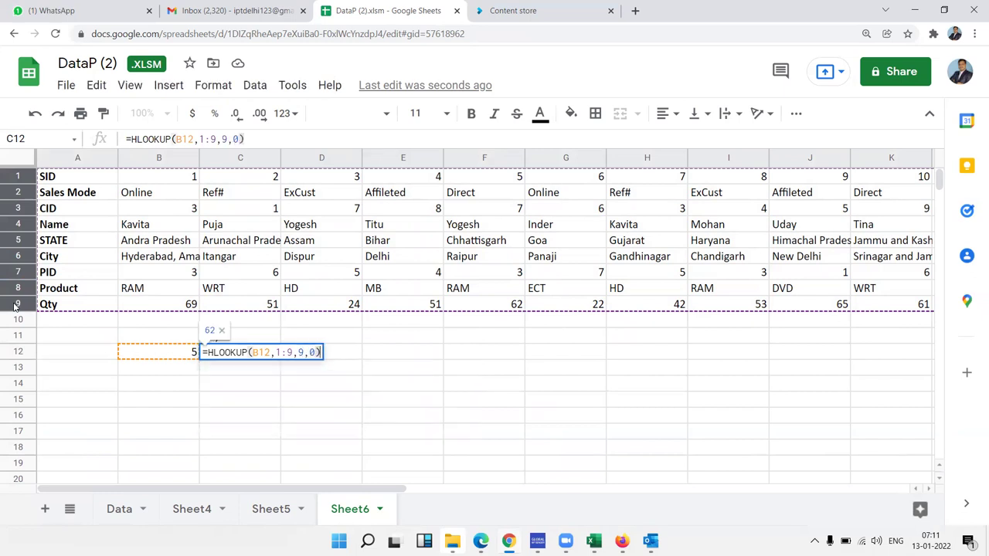
{"action": "key", "text": "Return"}
{"action": "key", "text": "Up"}
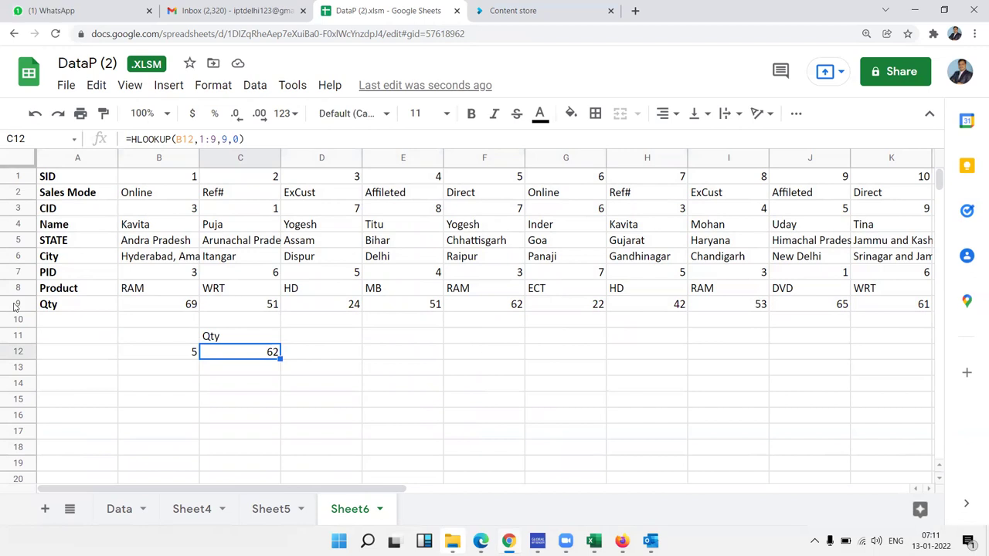
{"action": "key", "text": "Right"}
{"action": "key", "text": "Down"}
{"action": "key", "text": "Left"}
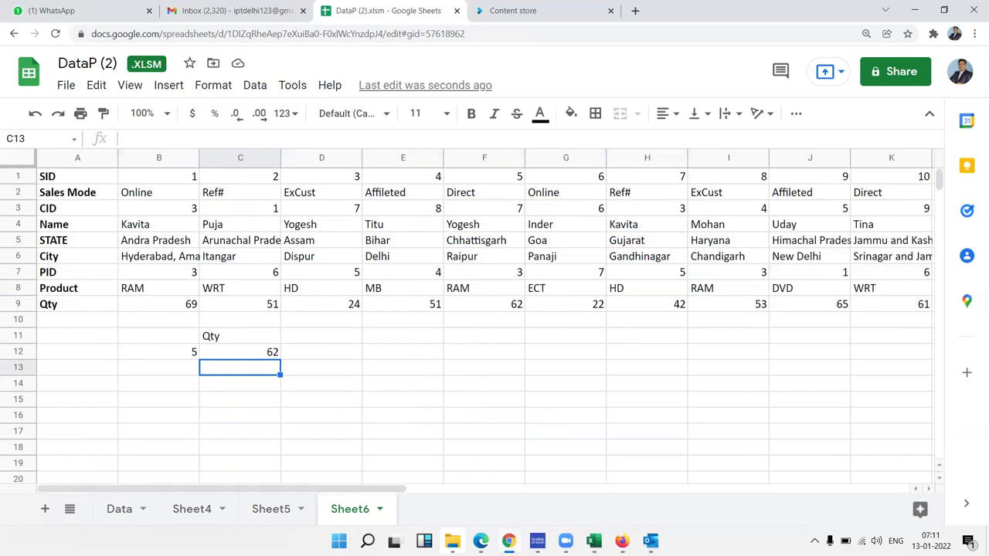
- Check Sheet5's OFFSET formula in D23, then re-confirm the HLOOKUP formula in Sheet6's C12
{"action": "left_click", "coordinate": [269, 517]}
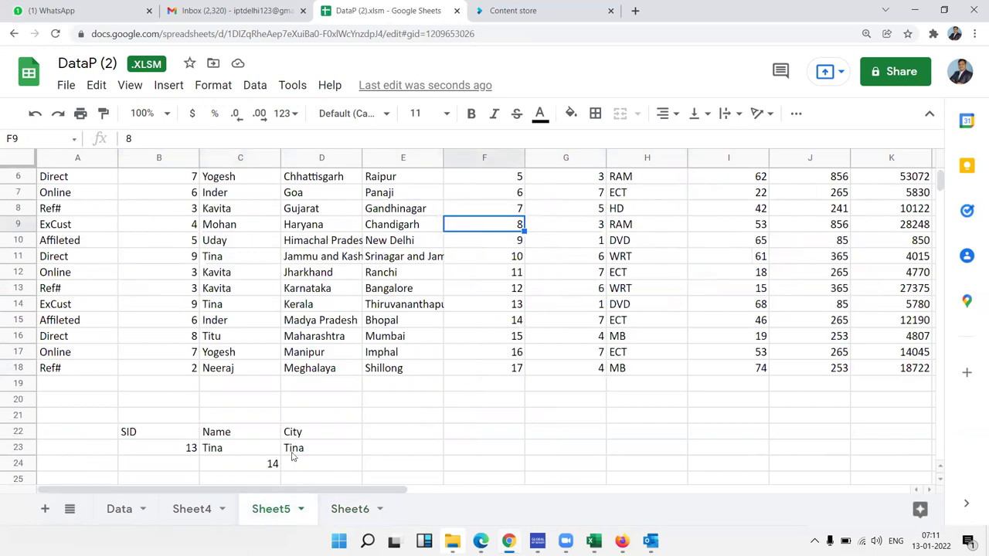
{"action": "left_click", "coordinate": [292, 455]}
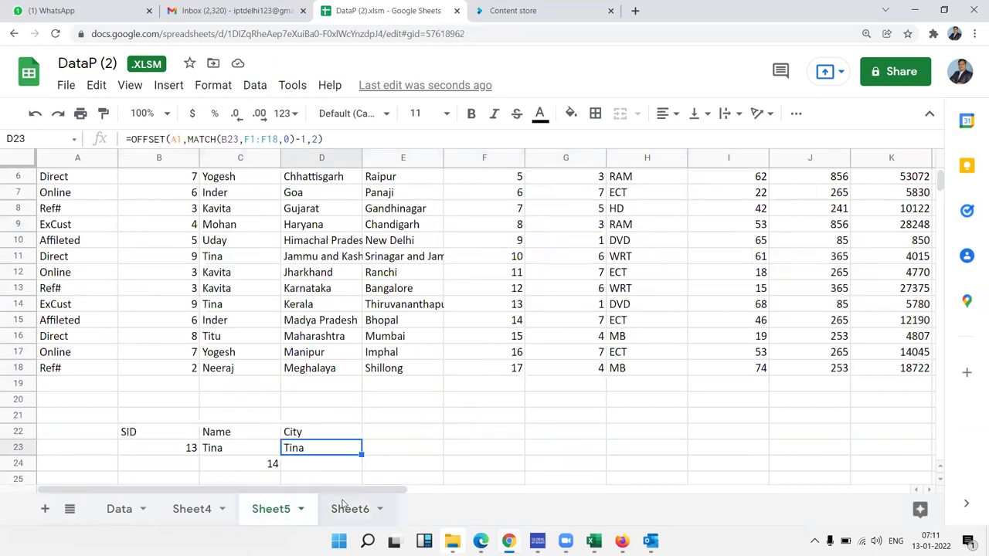
{"action": "left_click", "coordinate": [344, 503]}
{"action": "left_click", "coordinate": [256, 353]}
{"action": "double_click", "coordinate": [255, 353]}
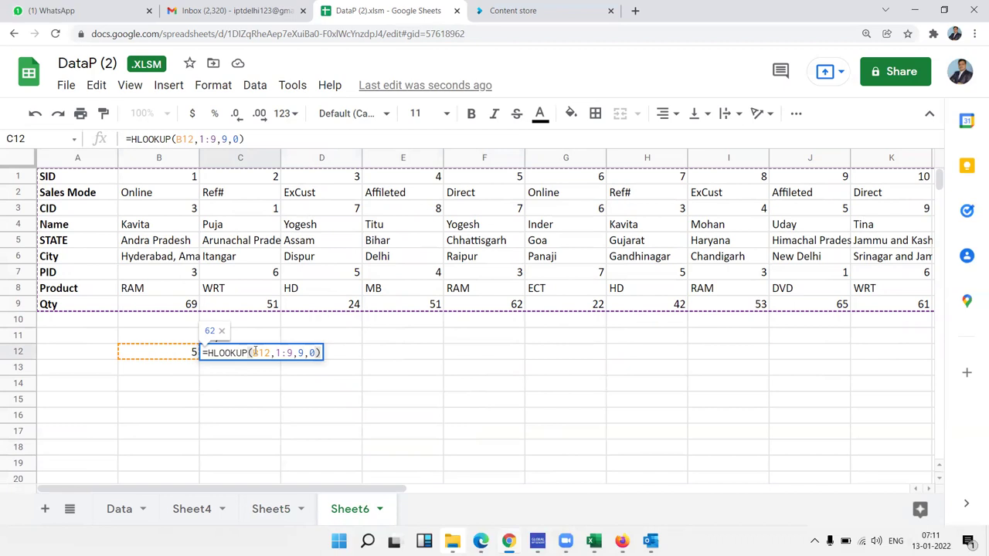
{"action": "key", "text": "ctrl+Return"}
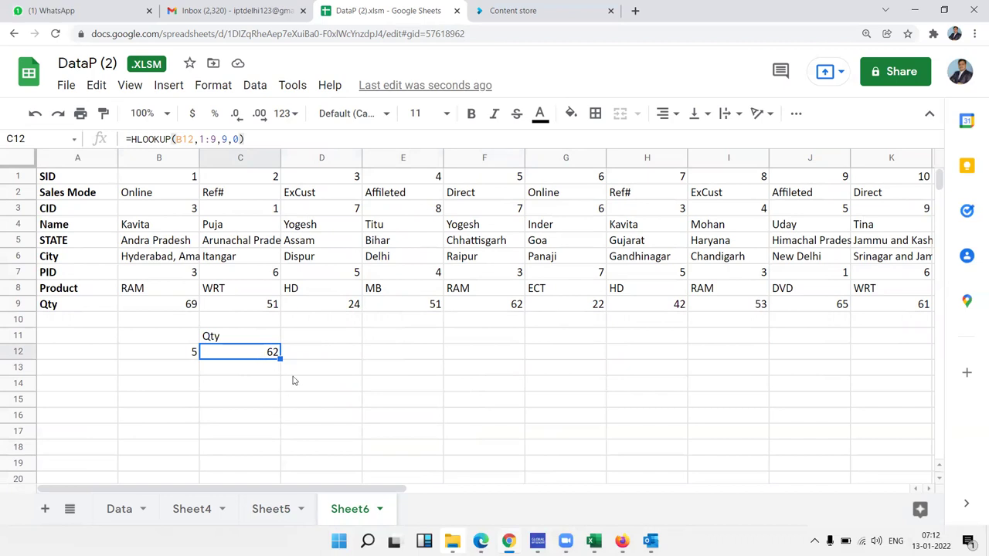
{"action": "left_click", "coordinate": [293, 374]}
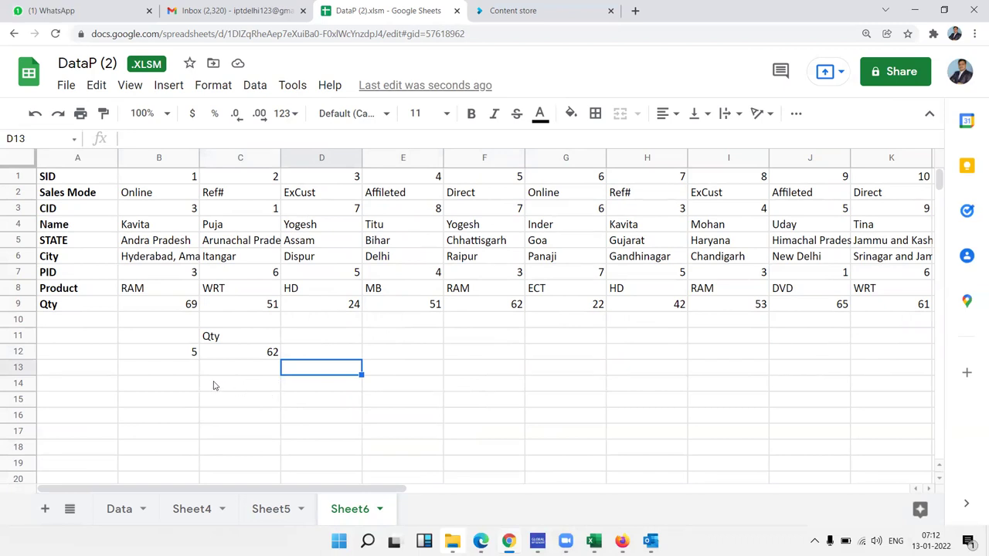
- In C13, start a MATCH formula using B12's SID as the lookup value
{"action": "left_click", "coordinate": [189, 385]}
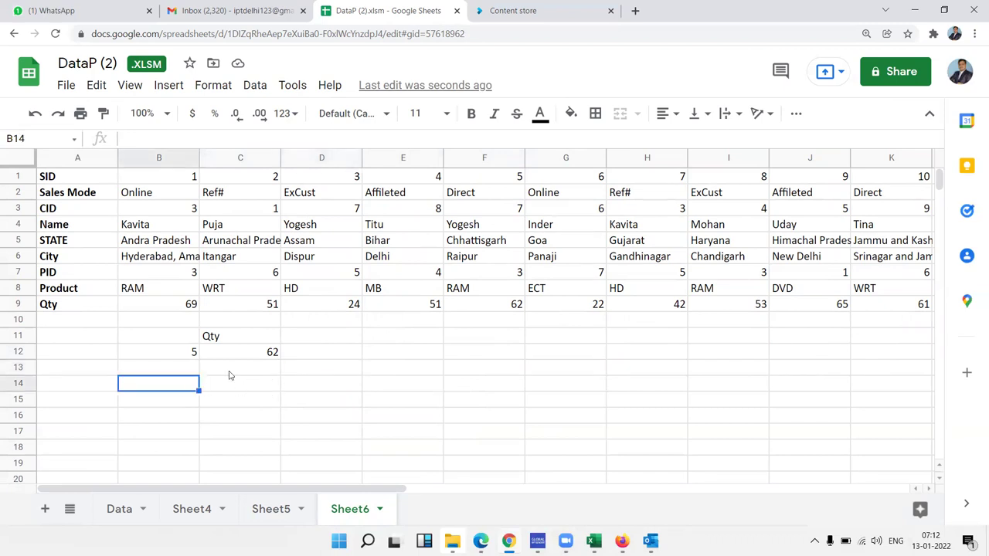
{"action": "key", "text": "Up"}
{"action": "key", "text": "Right"}
{"action": "type", "text": "=mat"}
{"action": "key", "text": "Tab"}
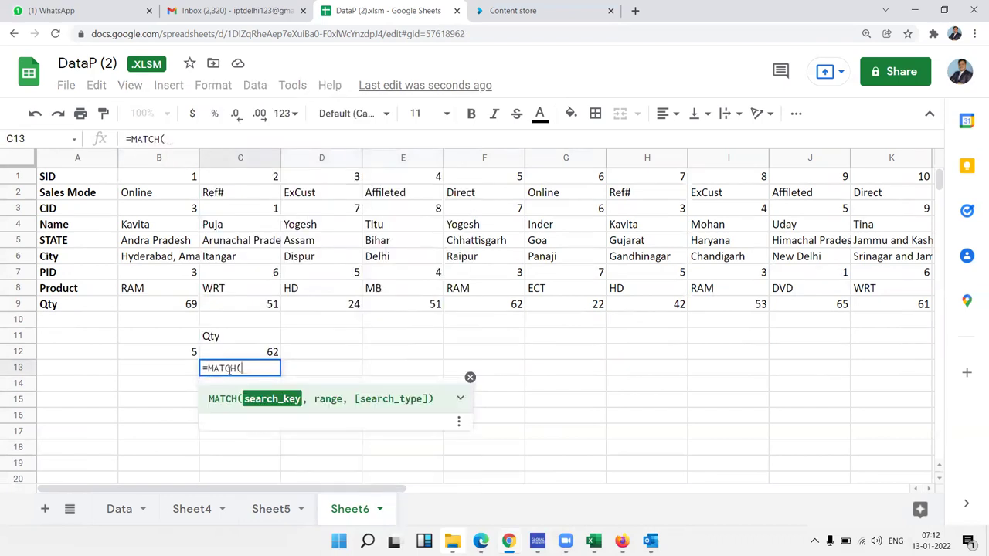
{"action": "key", "text": "Up"}
{"action": "key", "text": "Left"}
{"action": "type", "text": ","}
{"action": "key", "text": "Up"}
{"action": "key", "text": "Up"}
{"action": "key", "text": "Up"}
{"action": "key", "text": "Up"}
{"action": "key", "text": "Up"}
{"action": "key", "text": "Left"}
{"action": "key", "text": "Left"}
{"action": "key", "text": "ctrl+shift+Right"}
{"action": "key", "text": "ctrl+shift+Down"}
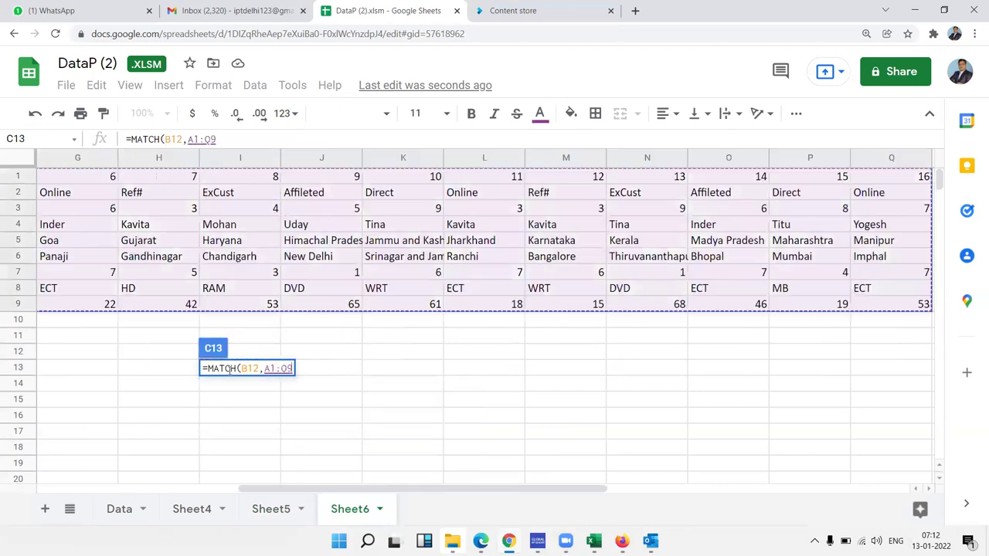
- Set the MATCH search range to row 1 (A1:Q1) with exact match, returning 6
{"action": "key", "text": "BackSpace"}
{"action": "key", "text": "BackSpace"}
{"action": "key", "text": "BackSpace"}
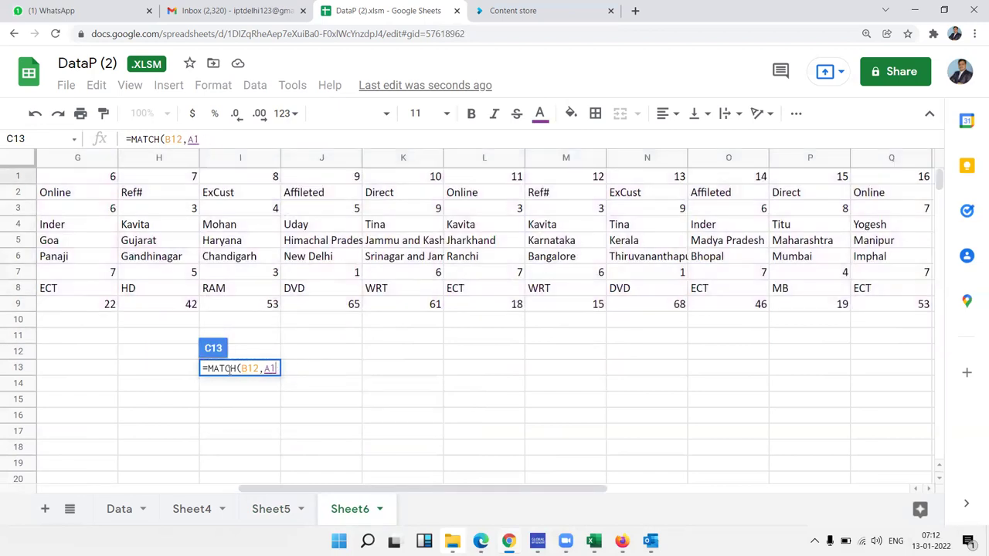
{"action": "left_click", "coordinate": [293, 176]}
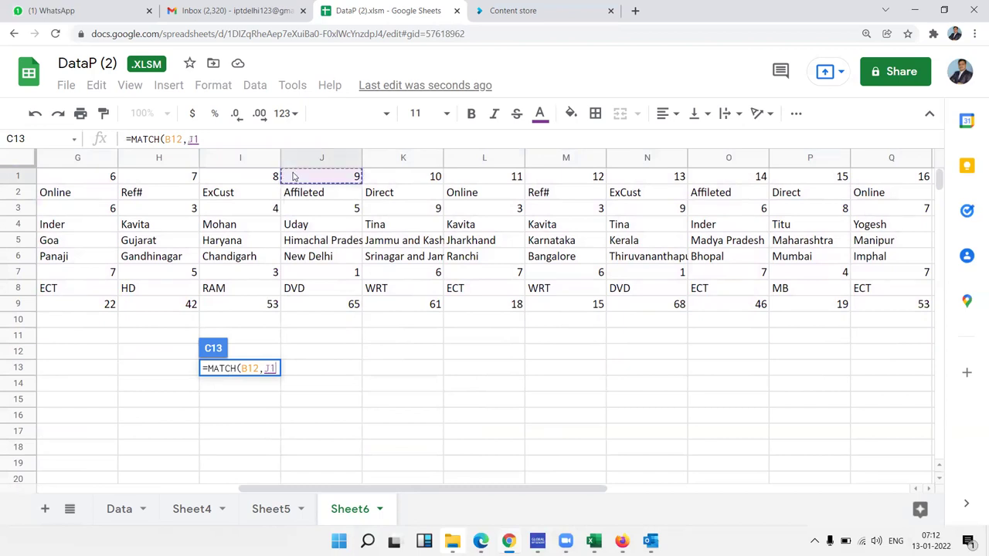
{"action": "key", "text": "ctrl+Left"}
{"action": "key", "text": "ctrl+shift+Right"}
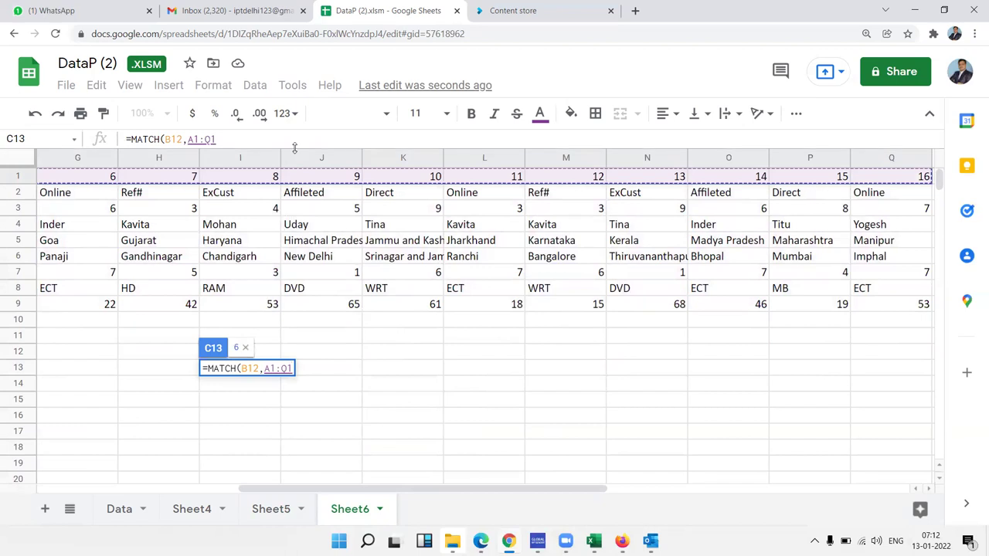
{"action": "type", "text": ",0"}
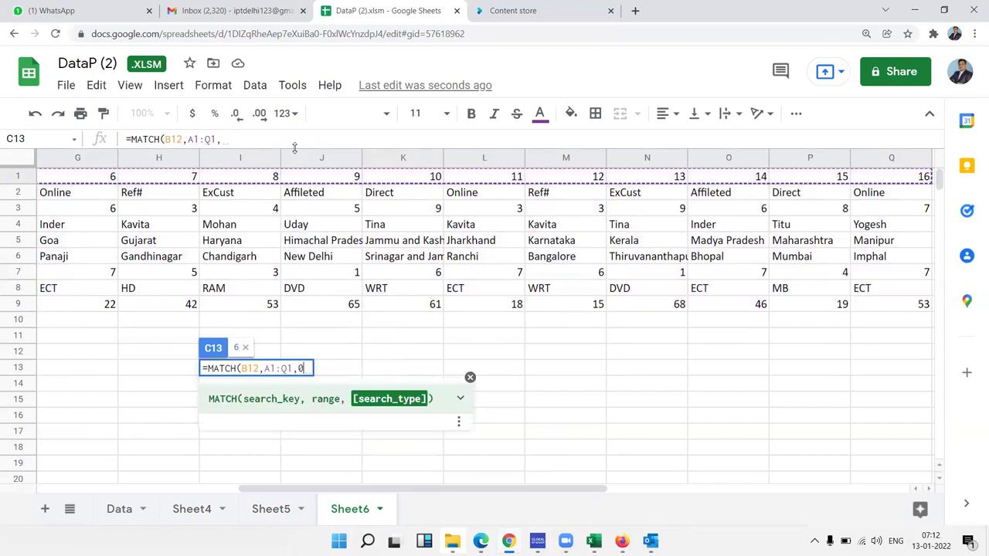
{"action": "type", "text": ")"}
{"action": "key", "text": "Return"}
{"action": "key", "text": "Left"}
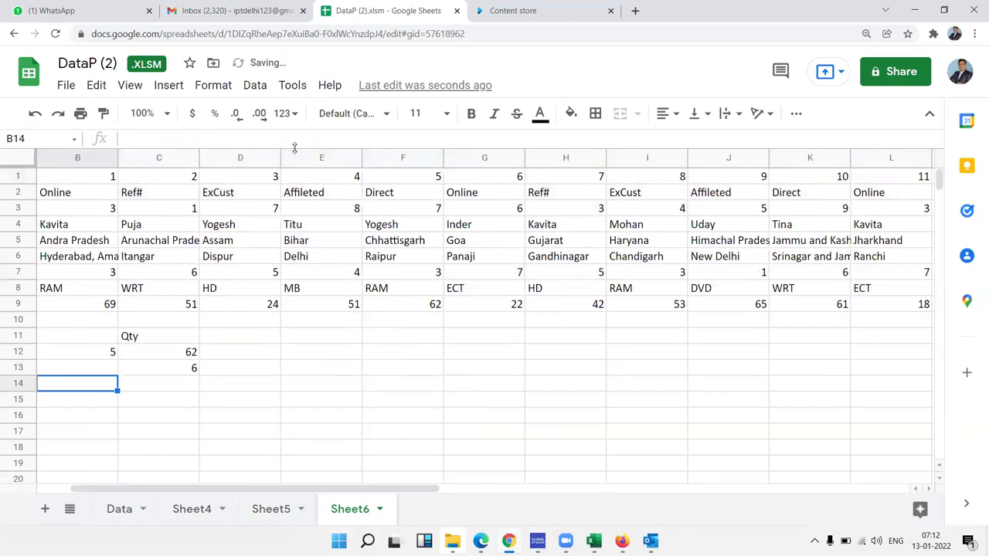
{"action": "key", "text": "Left"}
{"action": "key", "text": "Up"}
{"action": "key", "text": "Right"}
{"action": "key", "text": "Right"}
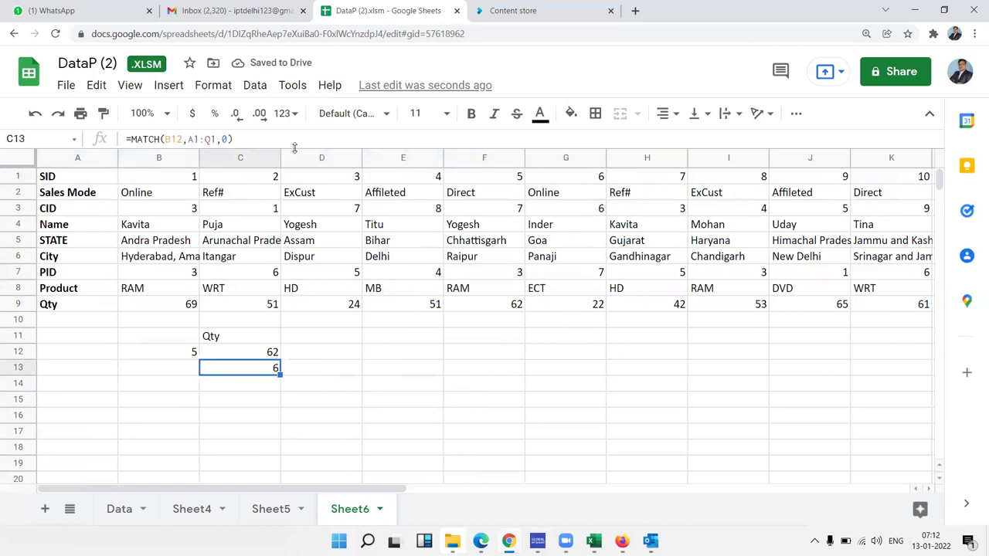
{"action": "key", "text": "Right"}
- In D13, enter an OFFSET formula from A1, 8 rows down, with column offset from C13, returning 62
{"action": "type", "text": "=m"}
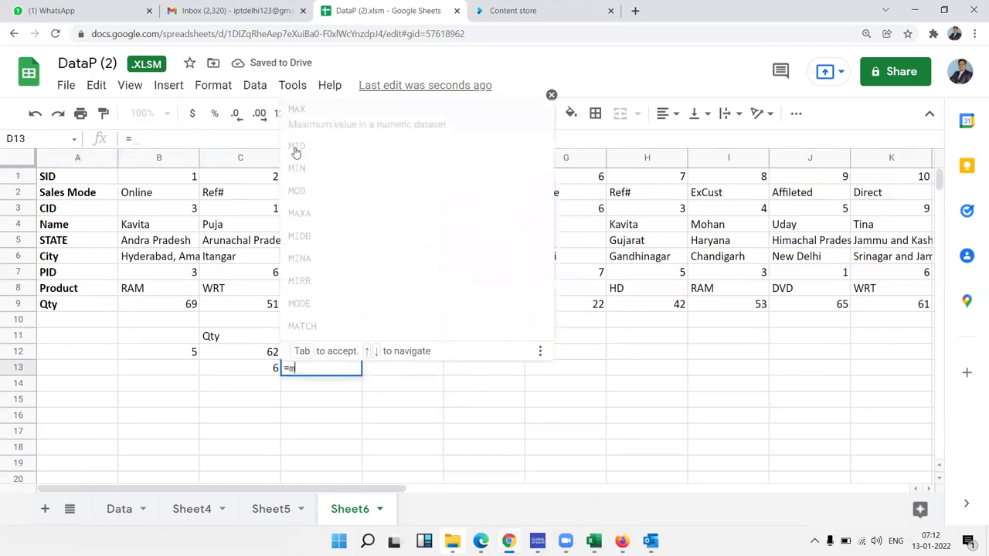
{"action": "key", "text": "BackSpace"}
{"action": "type", "text": "off"}
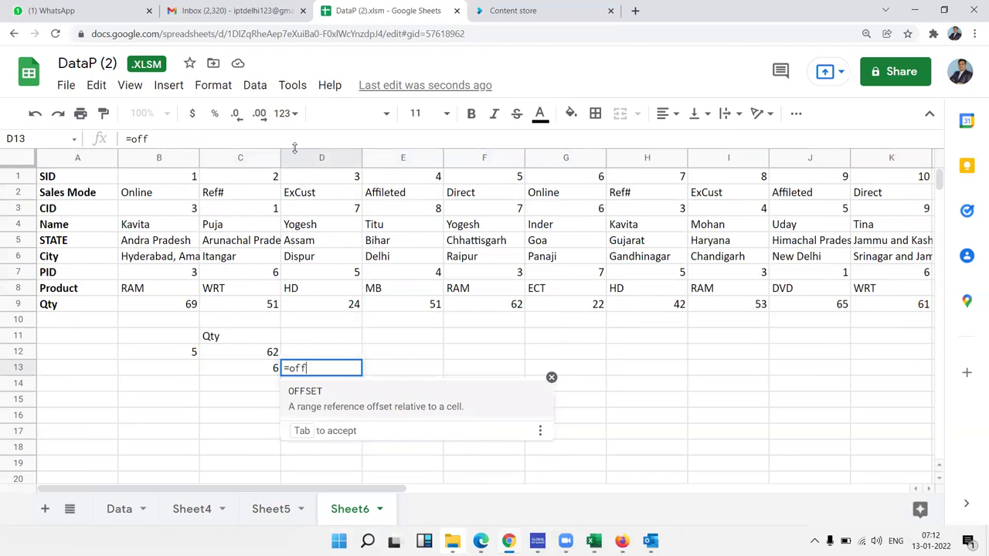
{"action": "key", "text": "Tab"}
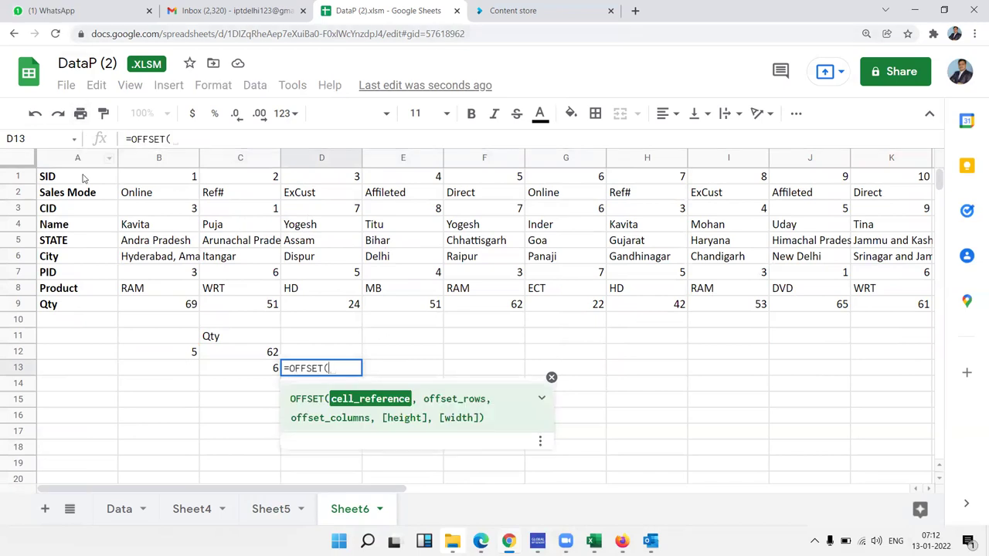
{"action": "left_click", "coordinate": [82, 178]}
{"action": "type", "text": ","}
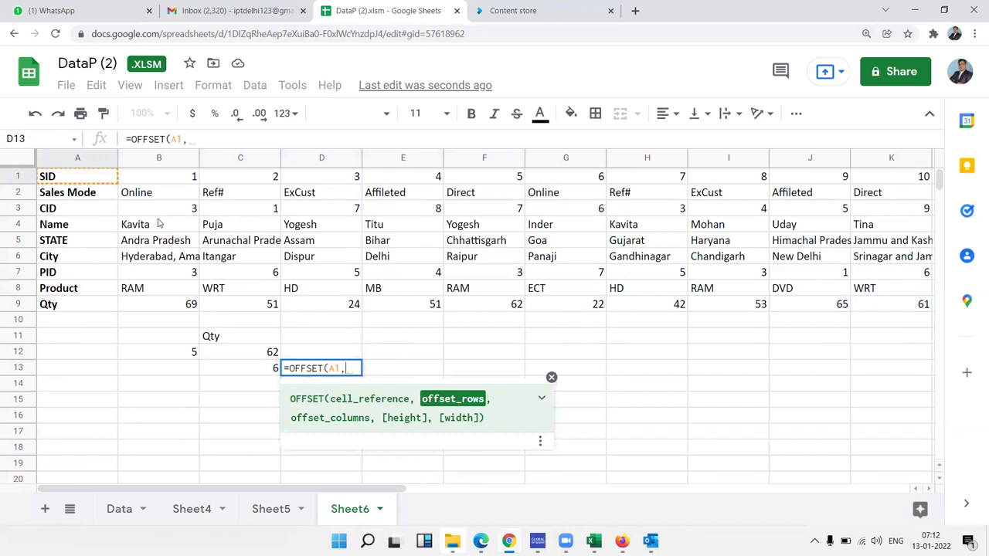
{"action": "type", "text": "8"}
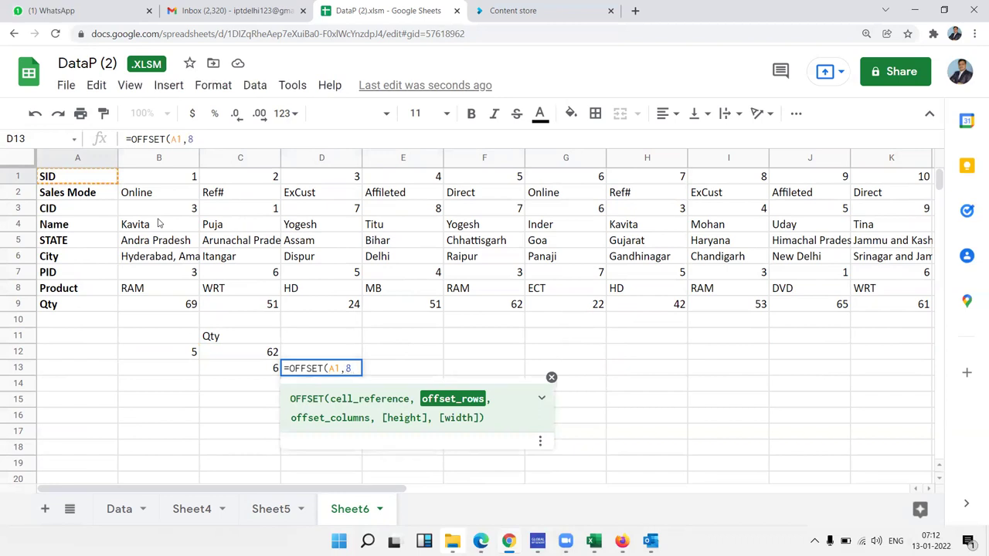
{"action": "type", "text": ","}
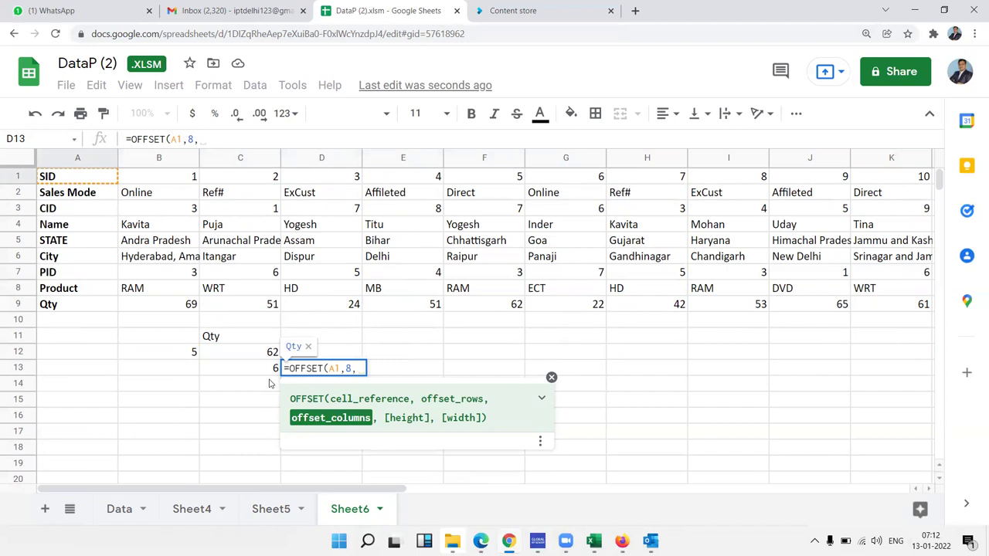
{"action": "left_click", "coordinate": [263, 376]}
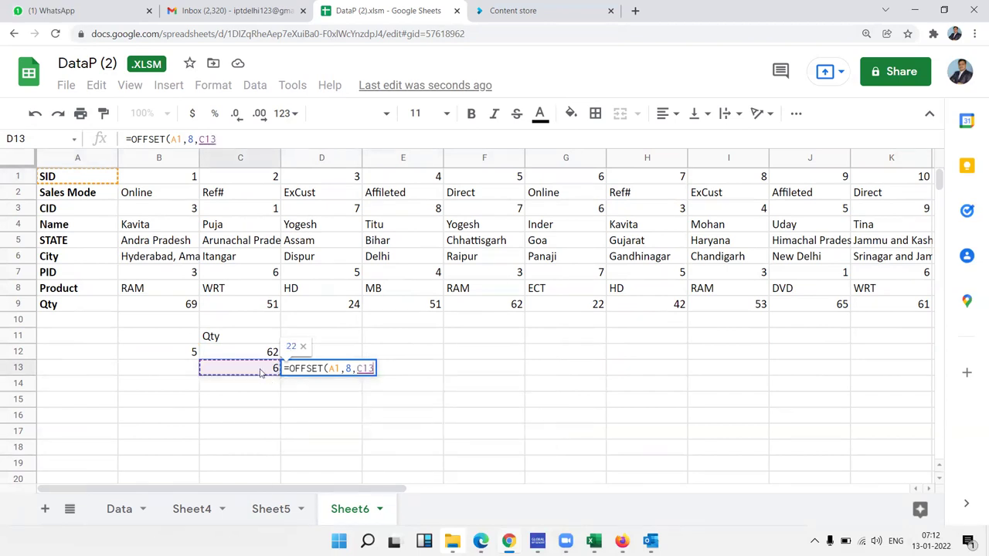
{"action": "type", "text": "-2)"}
{"action": "key", "text": "Return"}
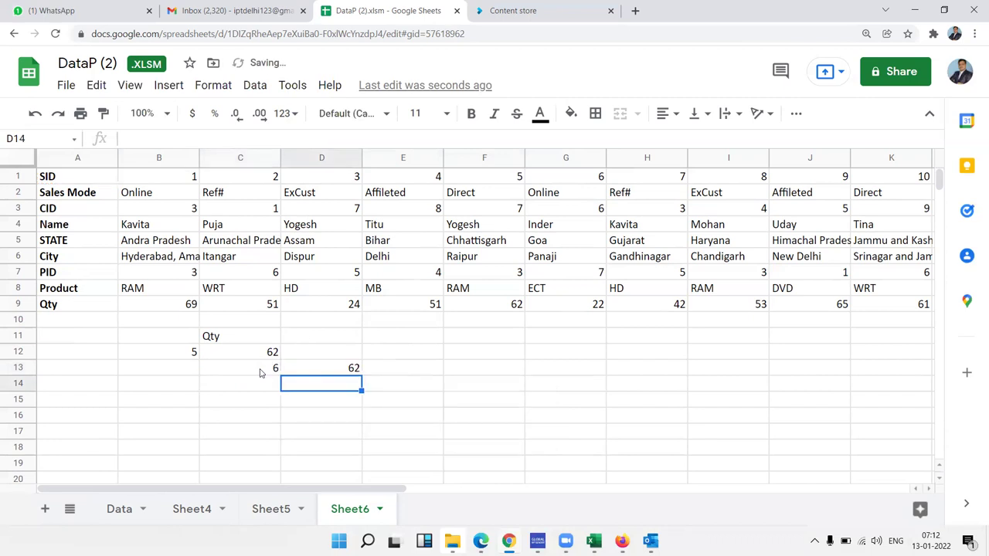
{"action": "key", "text": "Up"}
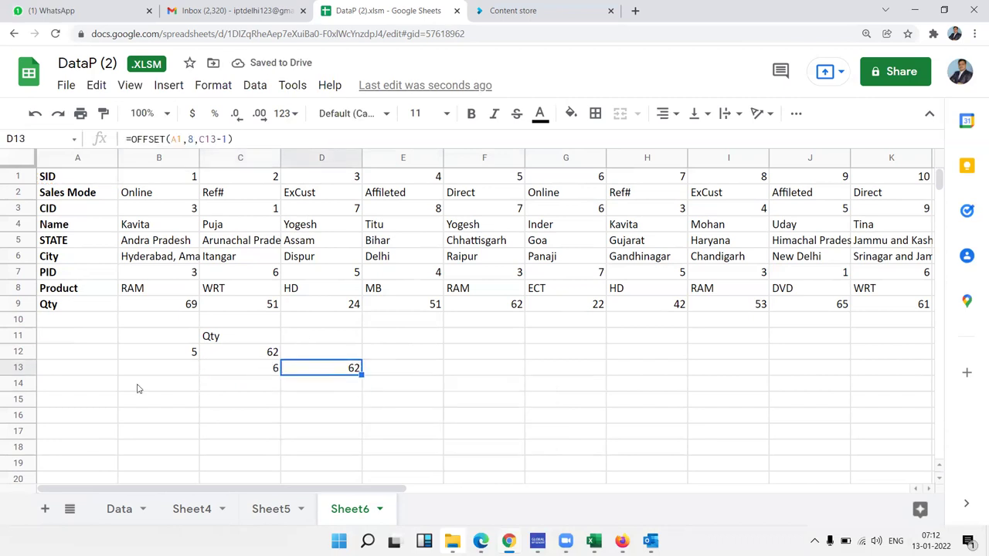
- Add Sheet7 and type the heading SAles in A1
{"action": "left_click", "coordinate": [46, 510]}
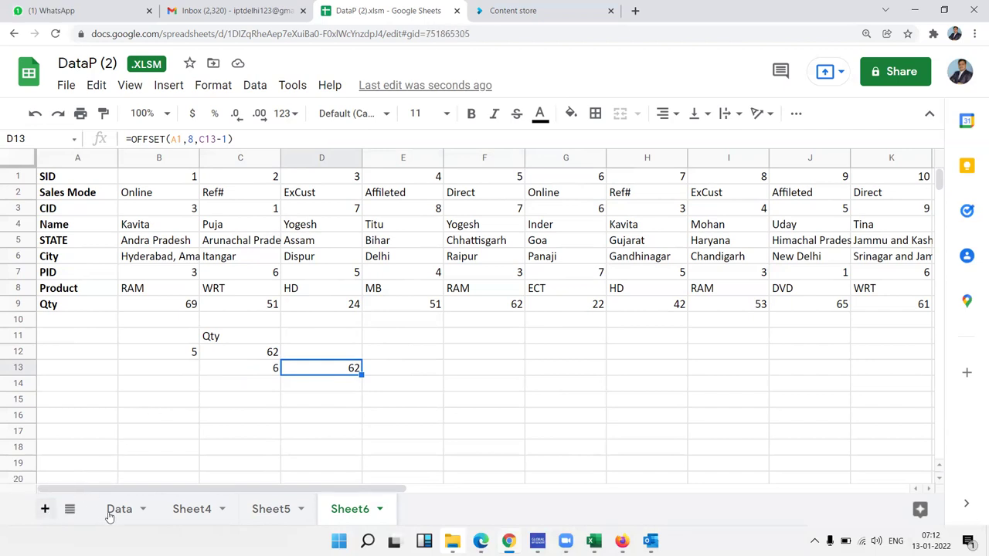
{"action": "left_click", "coordinate": [357, 516]}
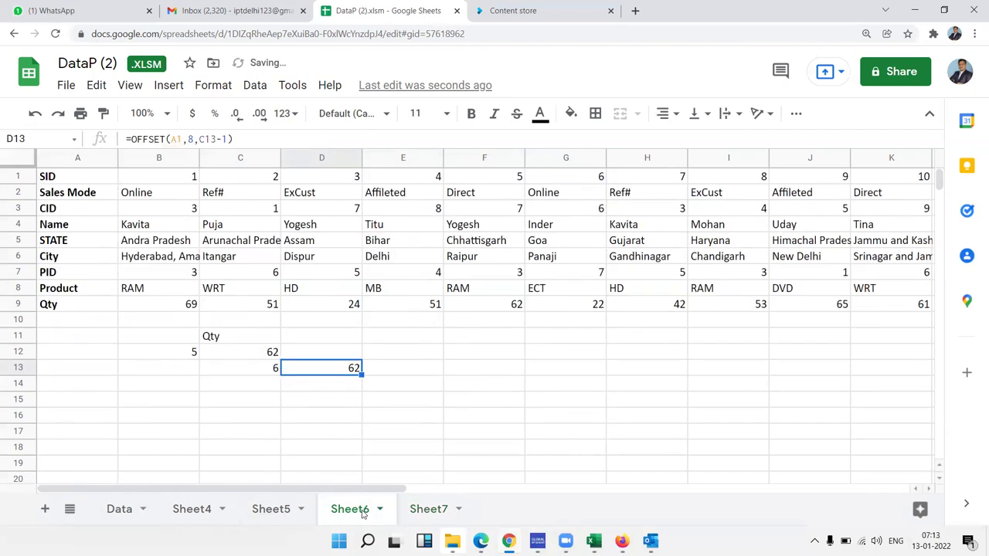
{"action": "left_click", "coordinate": [429, 512]}
{"action": "type", "text": "SAles"}
{"action": "key", "text": "Return"}
- Enter the thirteen sales figures in A2:A14, starting and ending with 85
{"action": "type", "text": "85"}
{"action": "key", "text": "Return"}
{"action": "type", "text": "36"}
{"action": "key", "text": "Return"}
{"action": "type", "text": "25 36"}
{"action": "key", "text": "Return"}
{"action": "type", "text": "85"}
{"action": "key", "text": "Return"}
{"action": "type", "text": "26 36"}
{"action": "key", "text": "Return"}
{"action": "type", "text": "32"}
{"action": "key", "text": "Return"}
{"action": "type", "text": "36"}
{"action": "key", "text": "Return"}
{"action": "type", "text": "3"}
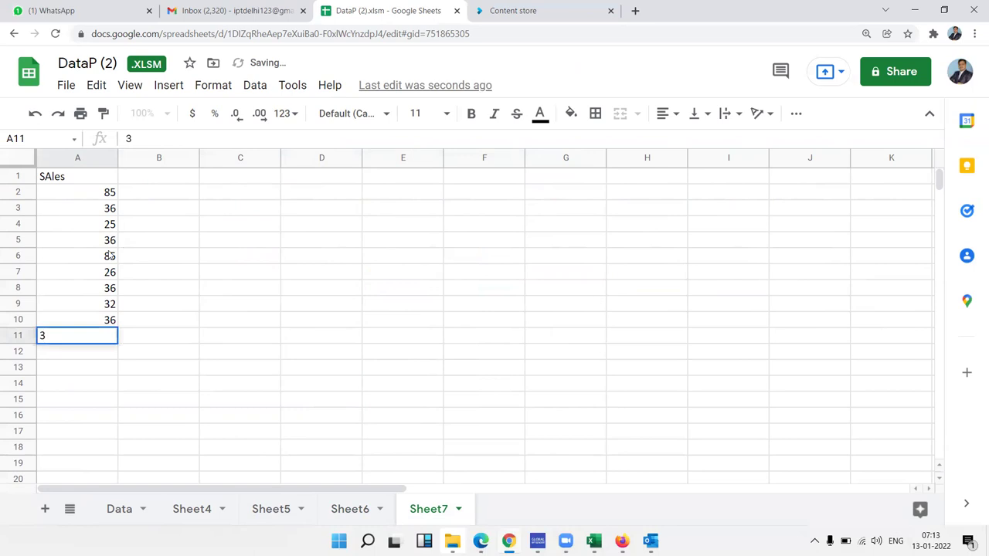
{"action": "type", "text": "8"}
{"action": "key", "text": "Return"}
{"action": "type", "text": "25 95"}
{"action": "key", "text": "Return"}
{"action": "type", "text": "85"}
{"action": "key", "text": "Return"}
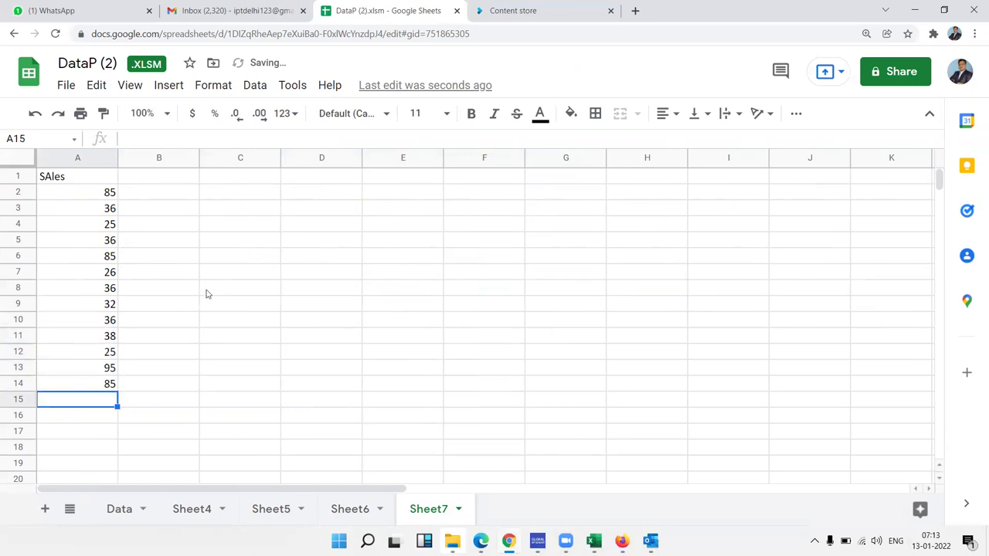
- Enter the first two slabs in D5:E6: 0-40 with 500 and 41-80 with 1000
{"action": "left_click", "coordinate": [263, 253]}
{"action": "left_click", "coordinate": [295, 252]}
{"action": "type", "text": "0-40"}
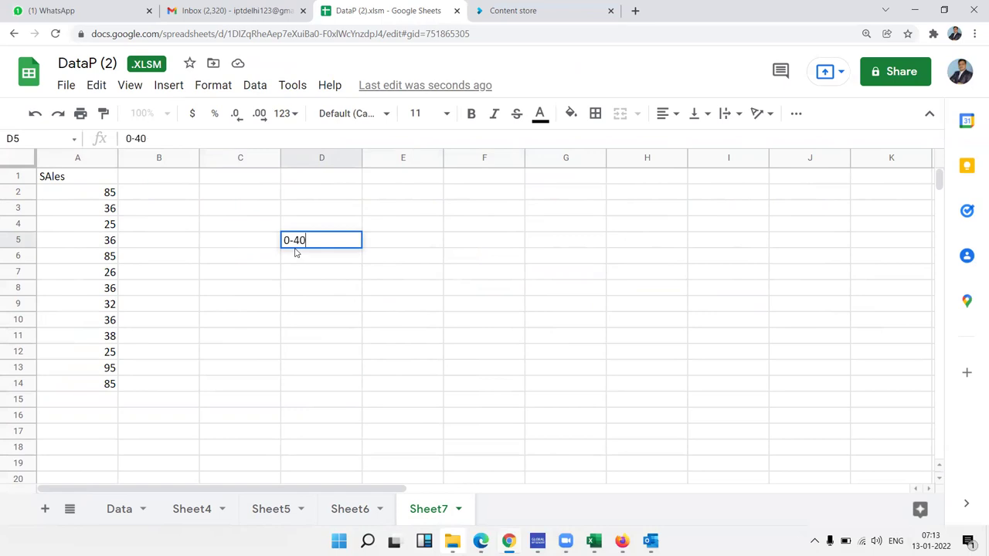
{"action": "key", "text": "Tab"}
{"action": "type", "text": "5000"}
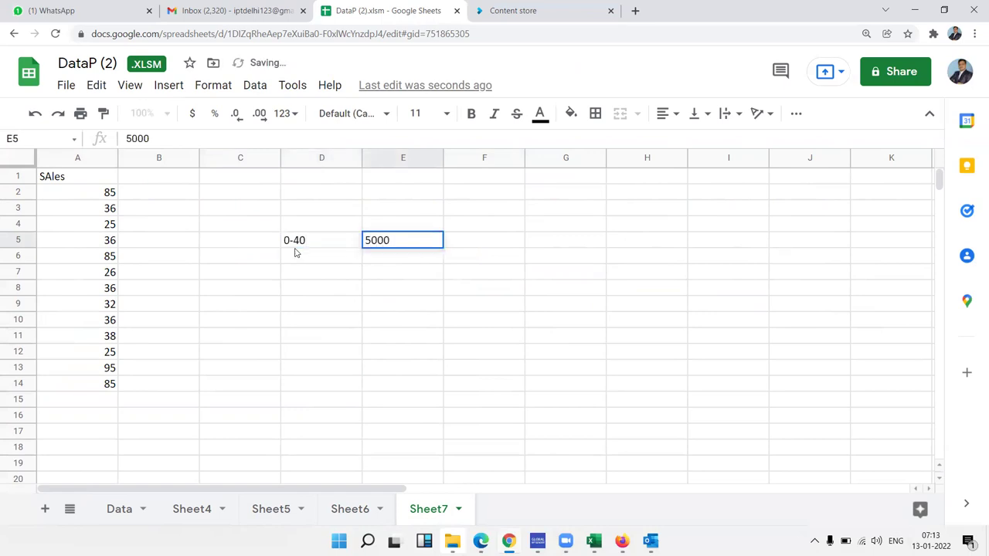
{"action": "key", "text": "BackSpace"}
{"action": "key", "text": "Return"}
{"action": "left_click", "coordinate": [294, 252]}
{"action": "type", "text": "41-80"}
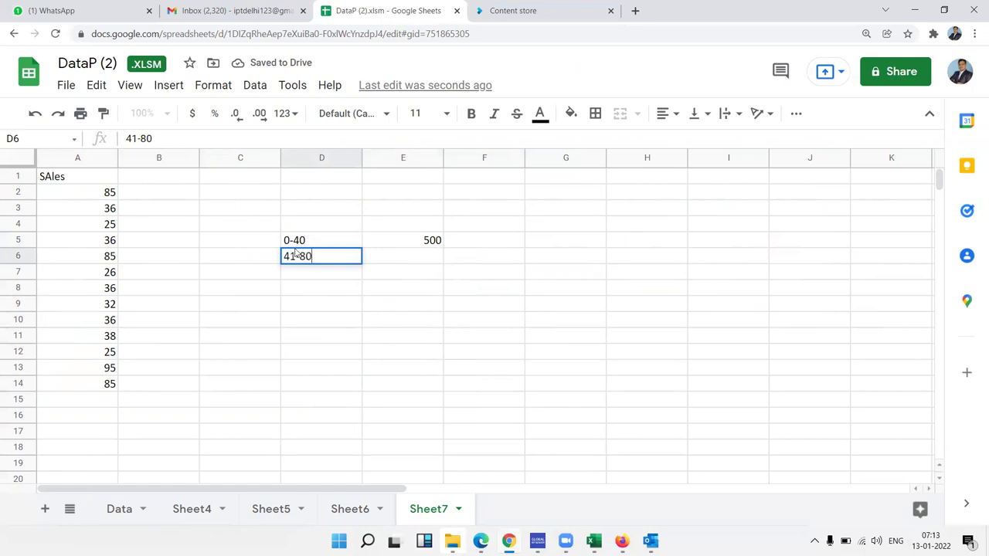
{"action": "key", "text": "Tab"}
{"action": "type", "text": "1000"}
{"action": "key", "text": "Return"}
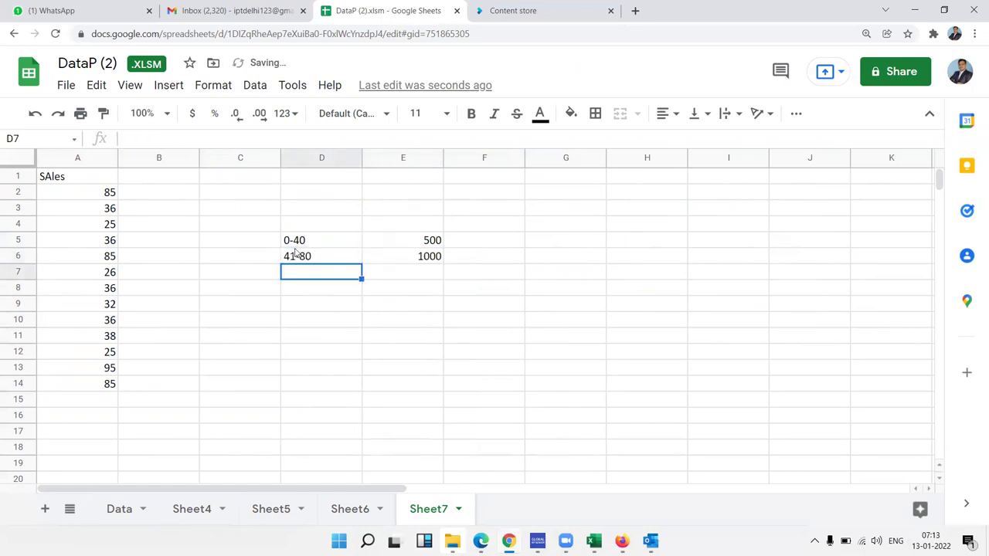
- Add the slabs 81-100 with 2000 and >100 with 5000 in D7:E8
{"action": "type", "text": "81-"}
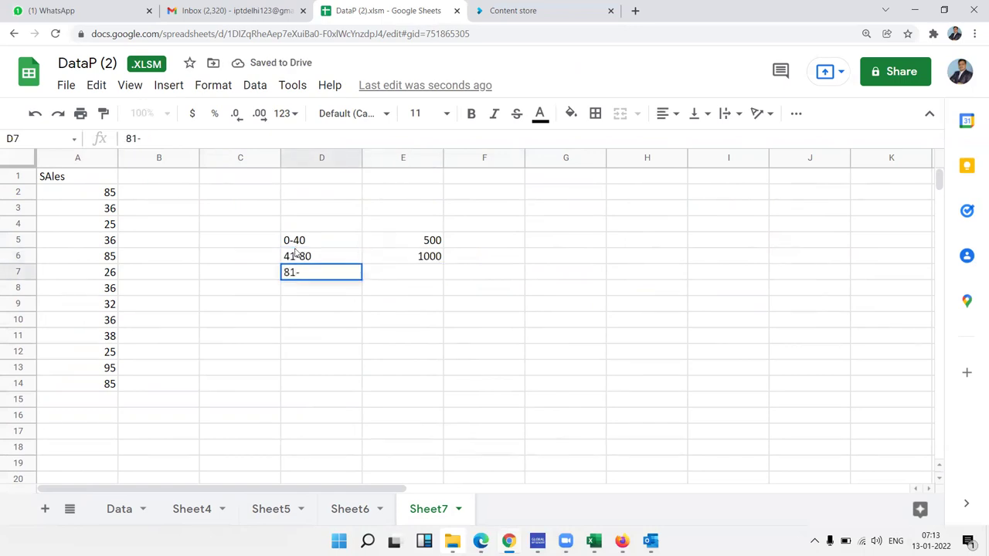
{"action": "type", "text": "100"}
{"action": "key", "text": "Return"}
{"action": "key", "text": "Up"}
{"action": "key", "text": "Tab"}
{"action": "type", "text": "2000"}
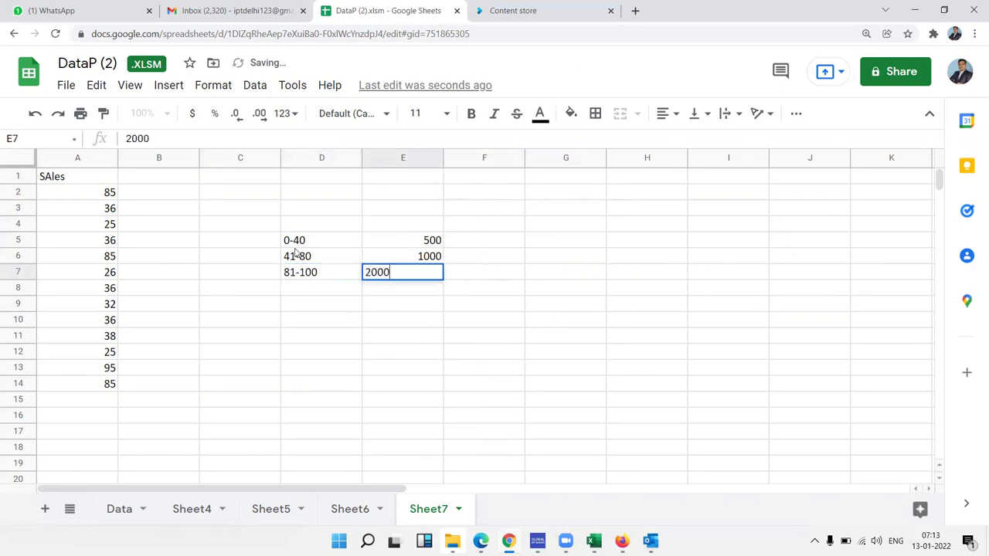
{"action": "key", "text": "Return"}
{"action": "type", "text": ">10"}
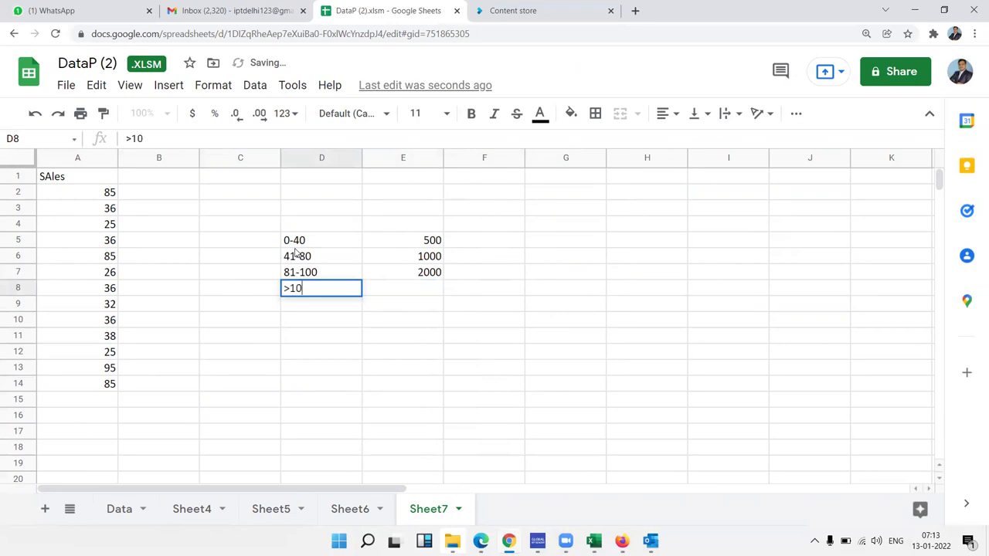
{"action": "type", "text": "0"}
{"action": "key", "text": "Tab"}
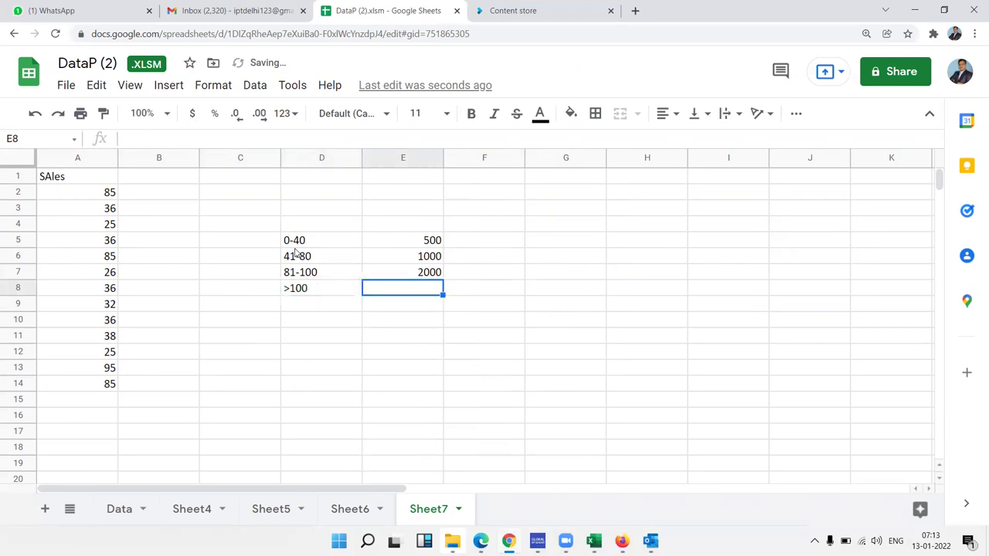
{"action": "type", "text": "5000"}
{"action": "key", "text": "Return"}
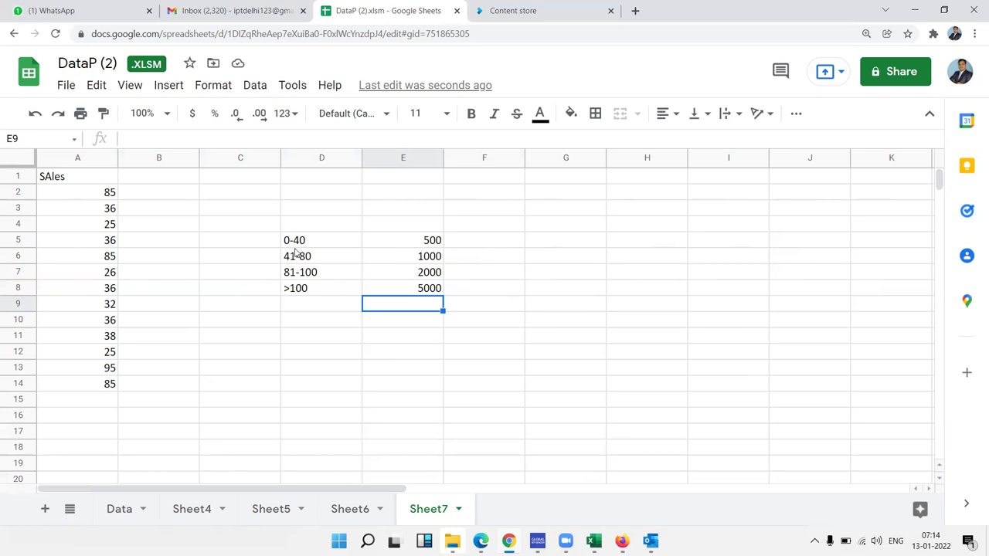
- Enter the lower limits 0, 41, 81 and 101 in D11:D14
{"action": "key", "text": "Left"}
{"action": "key", "text": "Left"}
{"action": "key", "text": "Left"}
{"action": "key", "text": "Right"}
{"action": "key", "text": "Right"}
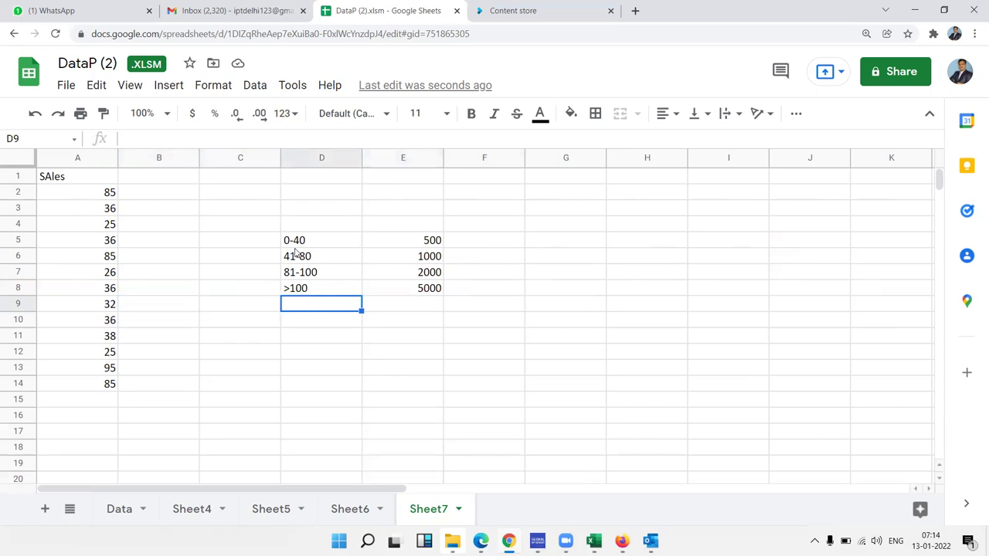
{"action": "key", "text": "Up"}
{"action": "key", "text": "shift+Right"}
{"action": "key", "text": "shift+Up"}
{"action": "key", "text": "shift+Up"}
{"action": "key", "text": "shift+Up"}
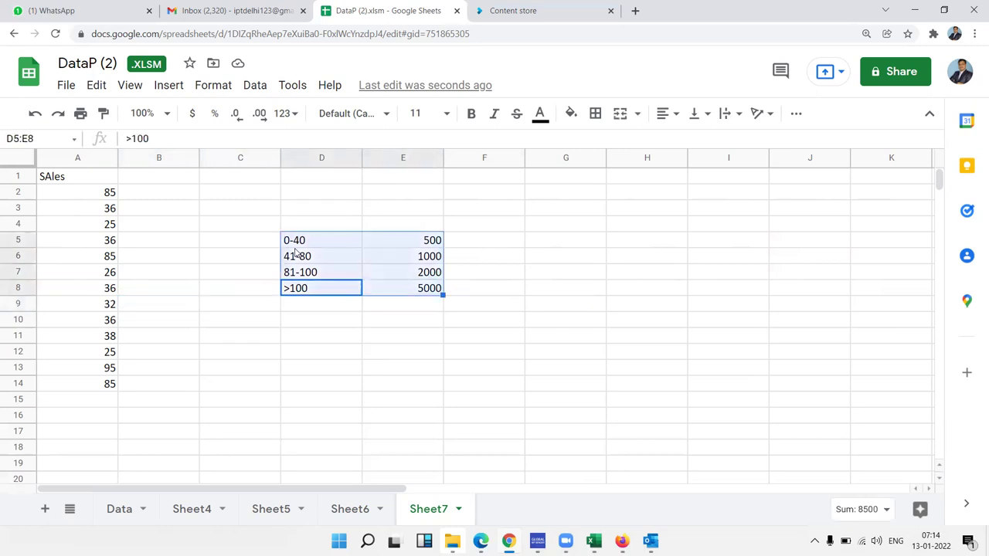
{"action": "key", "text": "Down"}
{"action": "key", "text": "Down"}
{"action": "key", "text": "Down"}
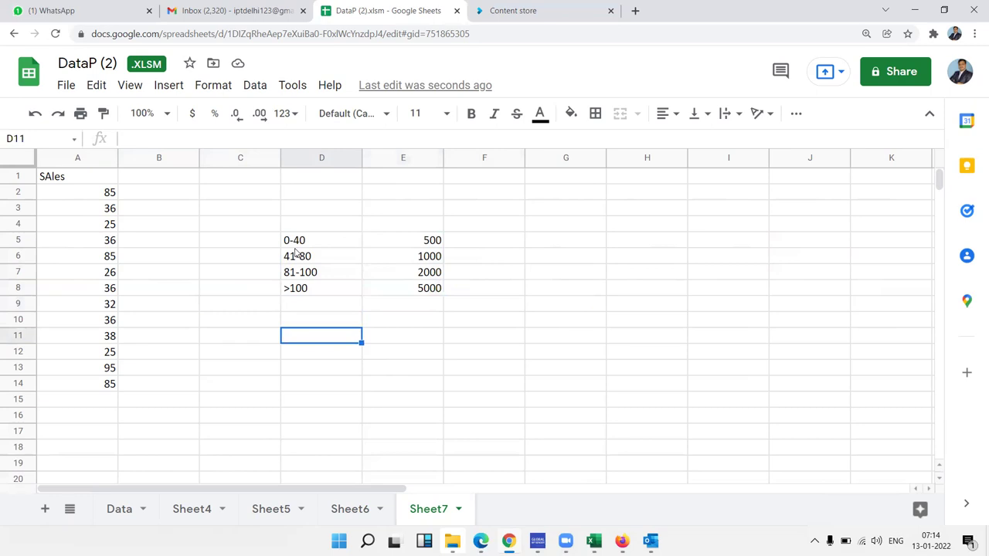
{"action": "type", "text": "0"}
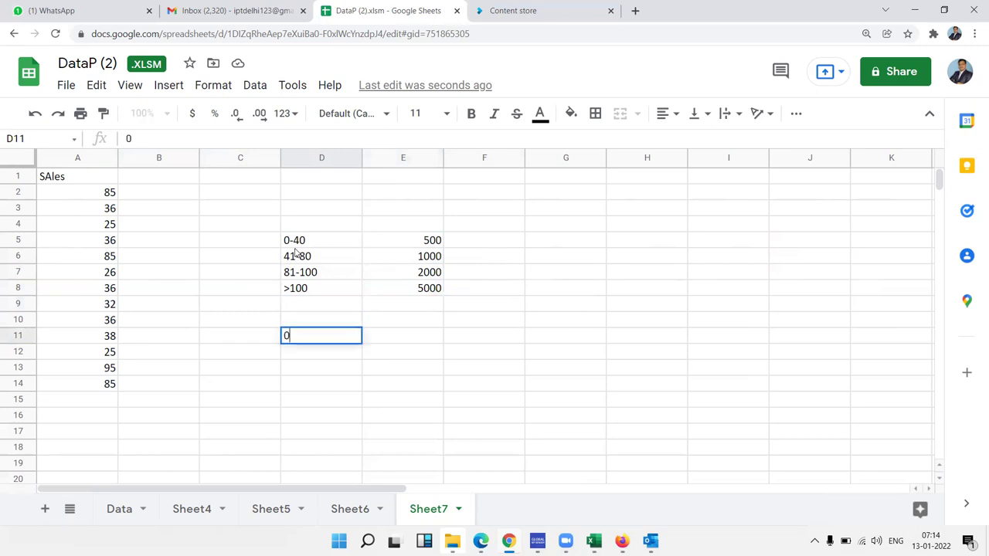
{"action": "key", "text": "Return"}
{"action": "type", "text": "41"}
{"action": "key", "text": "Return"}
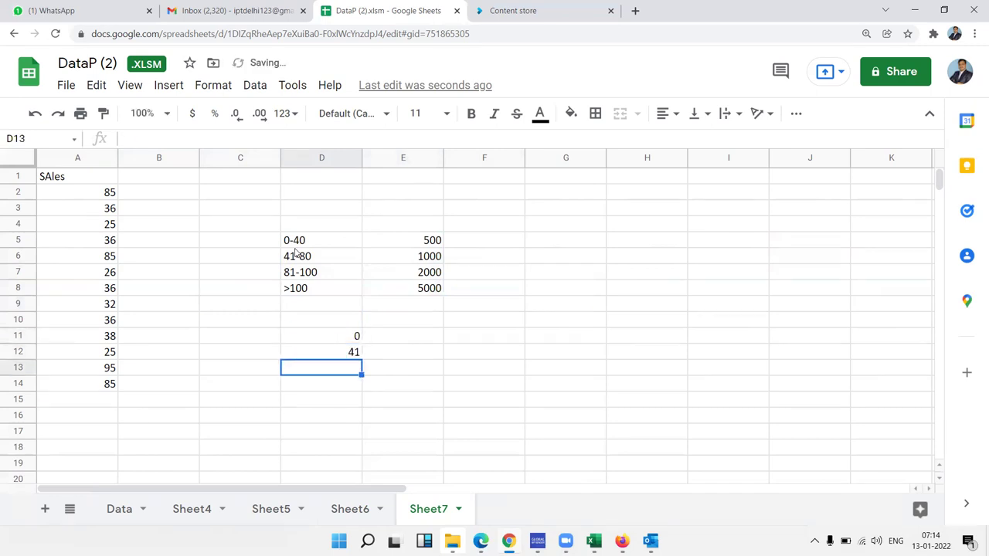
{"action": "type", "text": "810"}
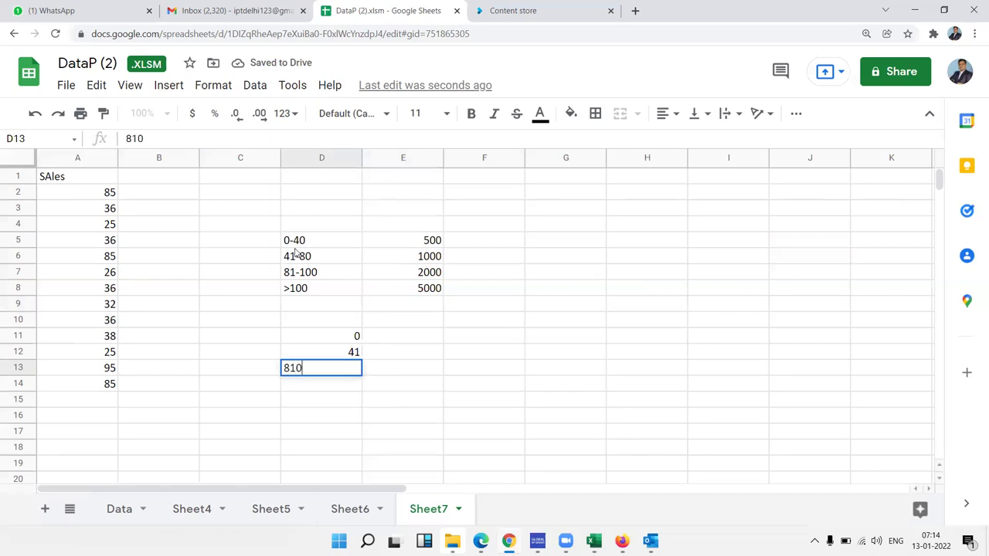
{"action": "key", "text": "BackSpace"}
{"action": "key", "text": "Return"}
{"action": "type", "text": "10"}
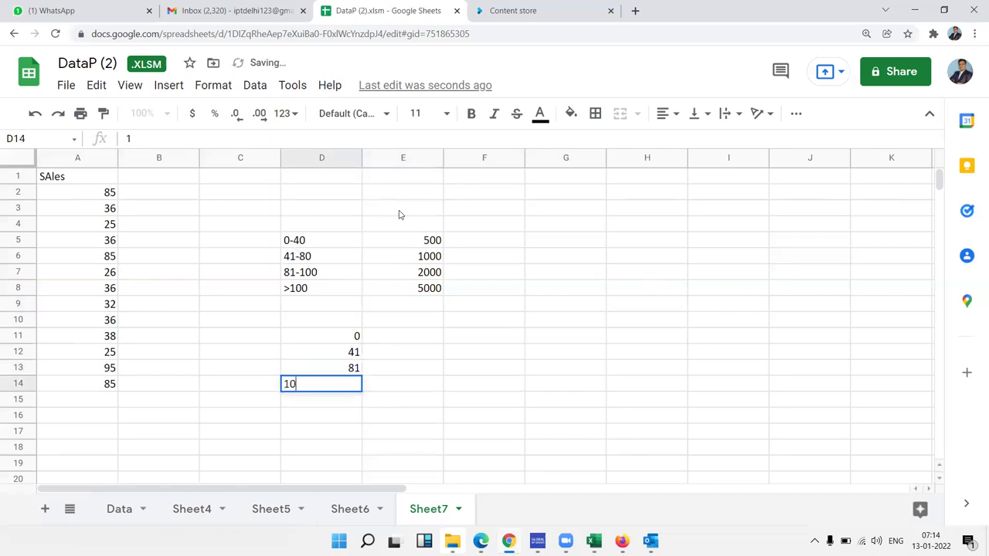
{"action": "type", "text": "1"}
{"action": "key", "text": "Return"}
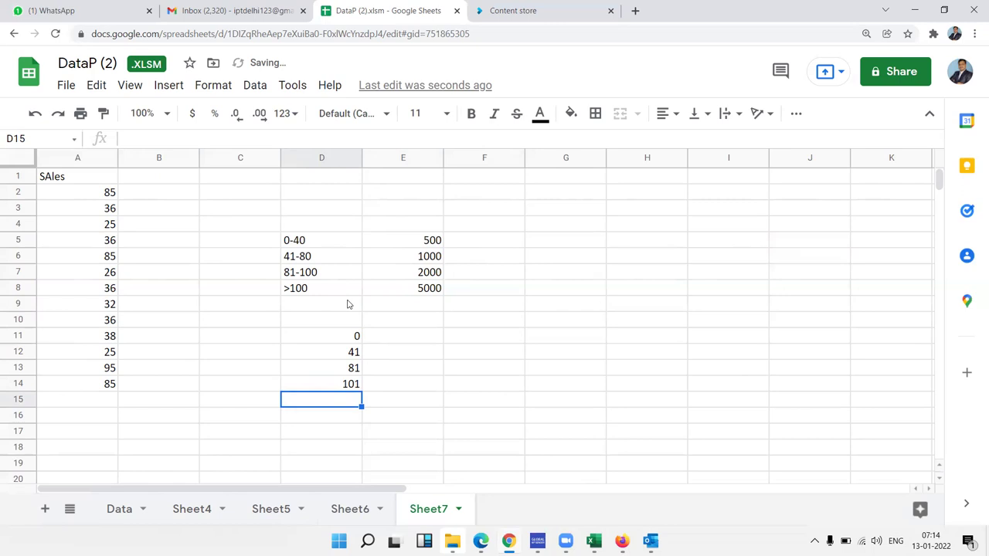
- Copy the commissions 500–5000 from E5:E8 into E11:E14
{"action": "left_click_drag", "start_coordinate": [427, 292], "coordinate": [445, 251]}
{"action": "key", "text": "ctrl+c"}
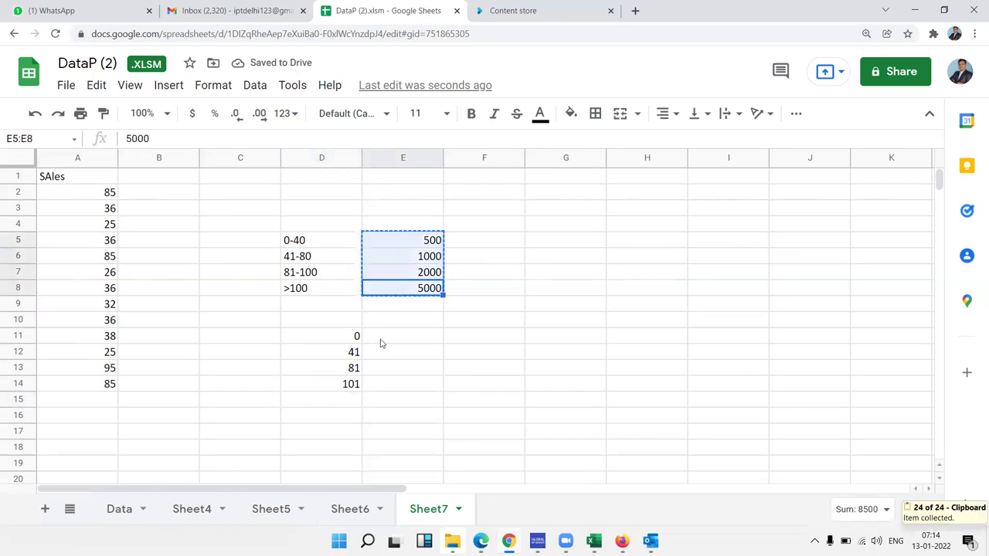
{"action": "left_click", "coordinate": [381, 337]}
{"action": "key", "text": "ctrl+v"}
- Enter =VLOOKUP(A2,D11:E14,2,1) in B2 so the sale of 85 returns a 2000 commission
{"action": "left_click", "coordinate": [152, 194]}
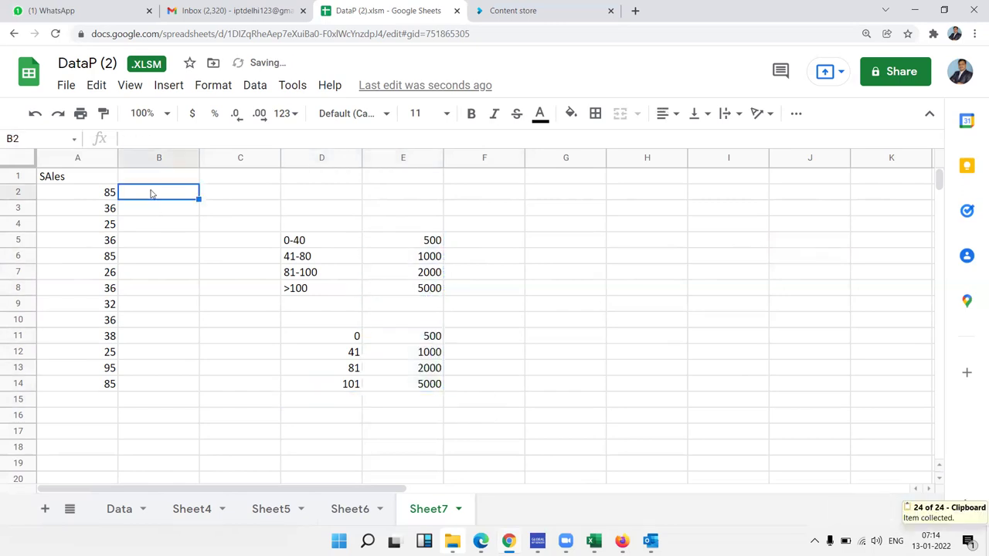
{"action": "type", "text": "=vl"}
{"action": "key", "text": "Tab"}
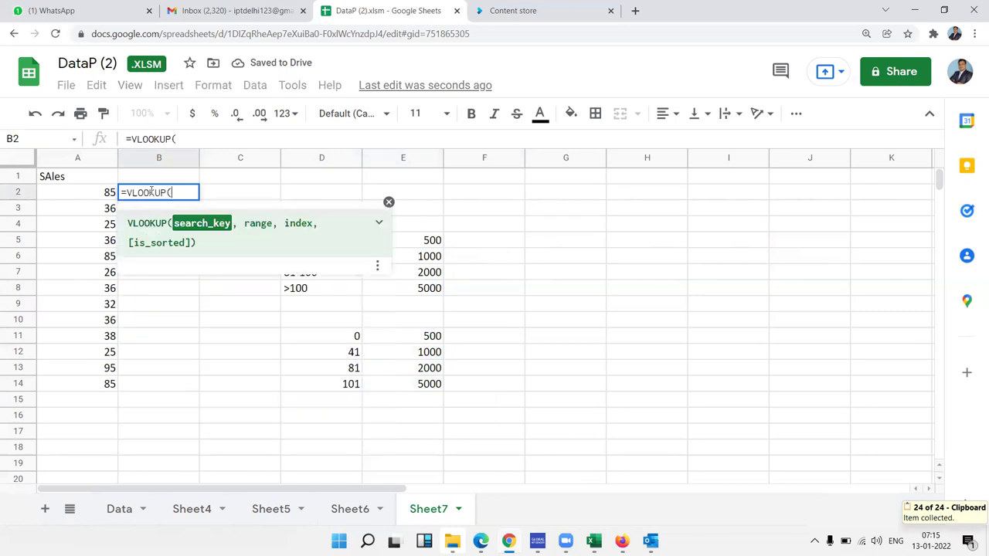
{"action": "type", "text": "A2,"}
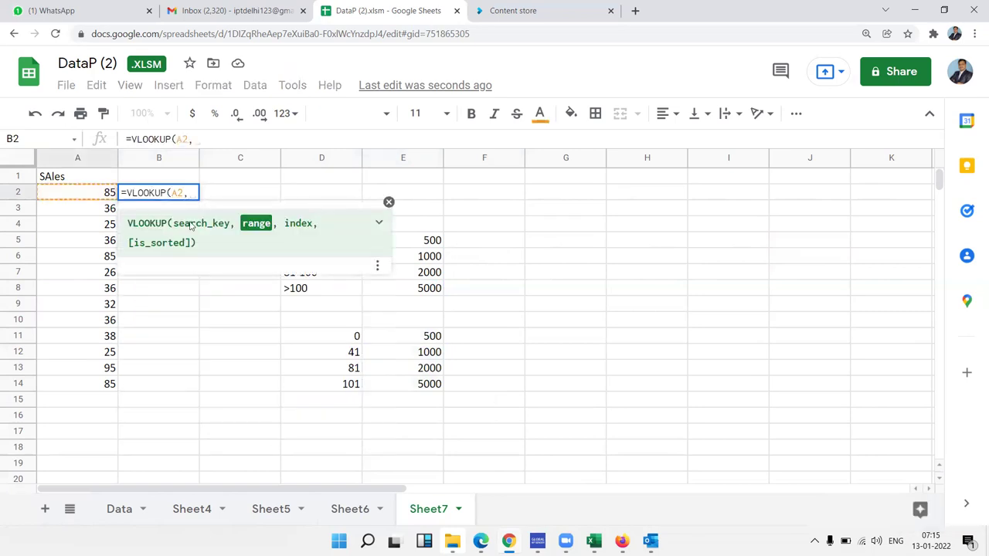
{"action": "left_click_drag", "start_coordinate": [337, 343], "coordinate": [312, 390]}
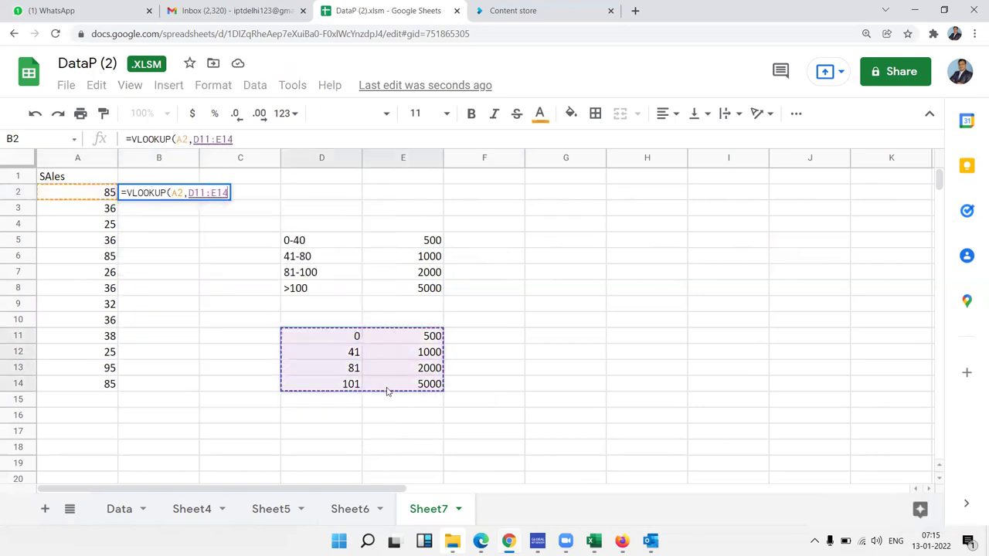
{"action": "type", "text": ","}
{"action": "type", "text": "2"}
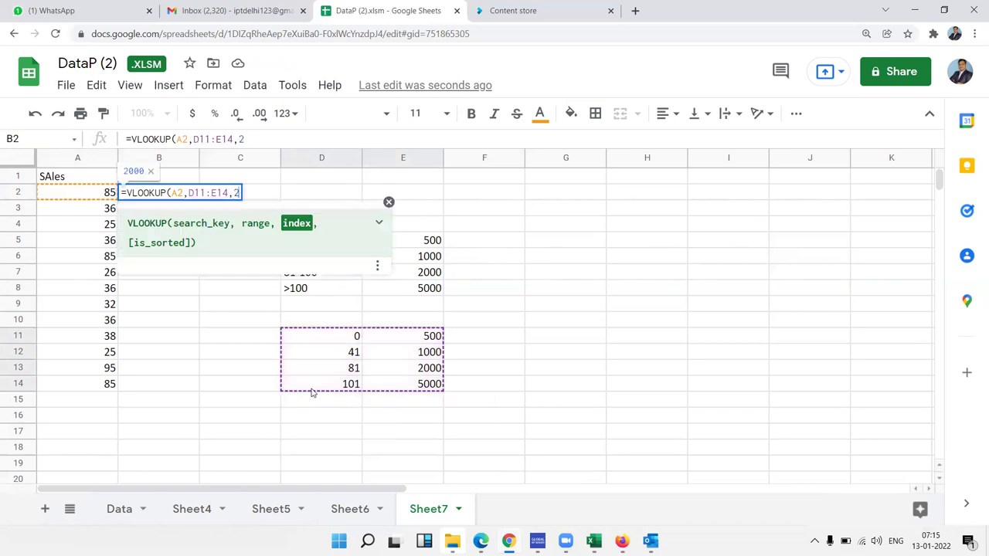
{"action": "type", "text": ","}
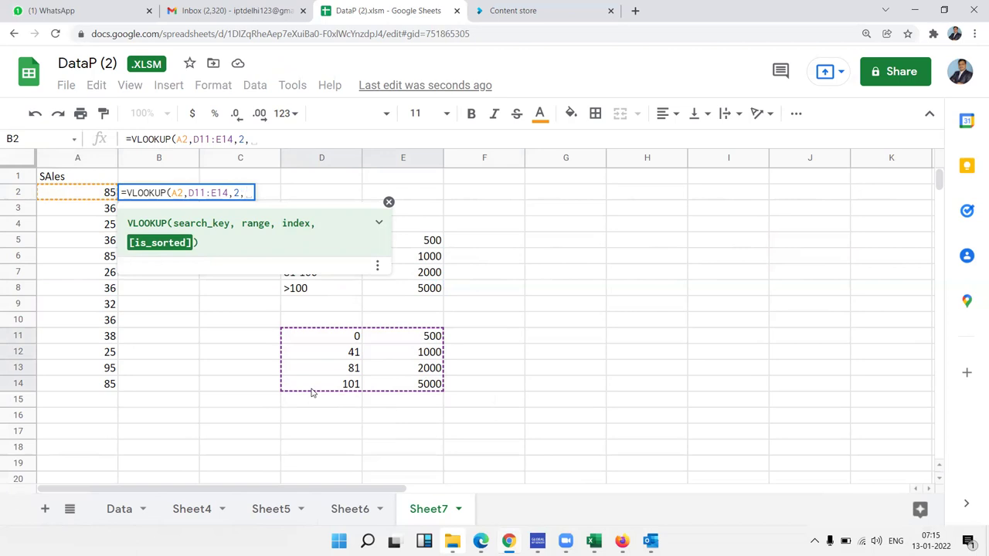
{"action": "type", "text": "tru"}
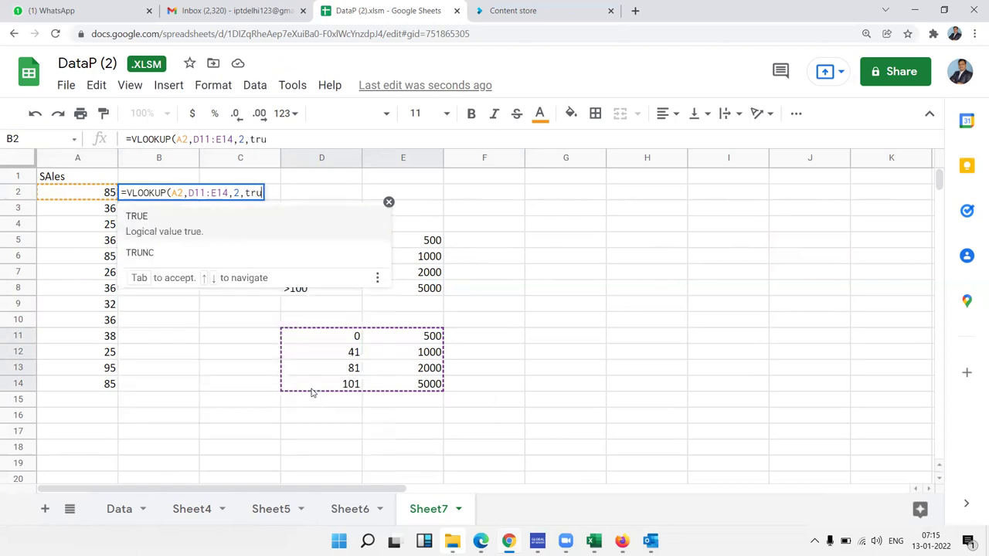
{"action": "key", "text": "BackSpace"}
{"action": "key", "text": "BackSpace"}
{"action": "key", "text": "BackSpace"}
{"action": "type", "text": "1"}
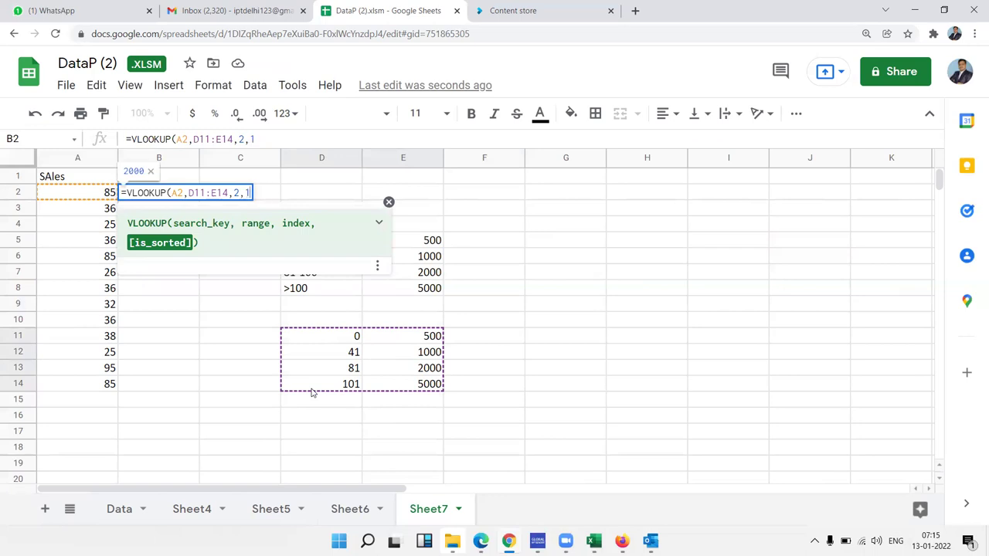
{"action": "type", "text": ")"}
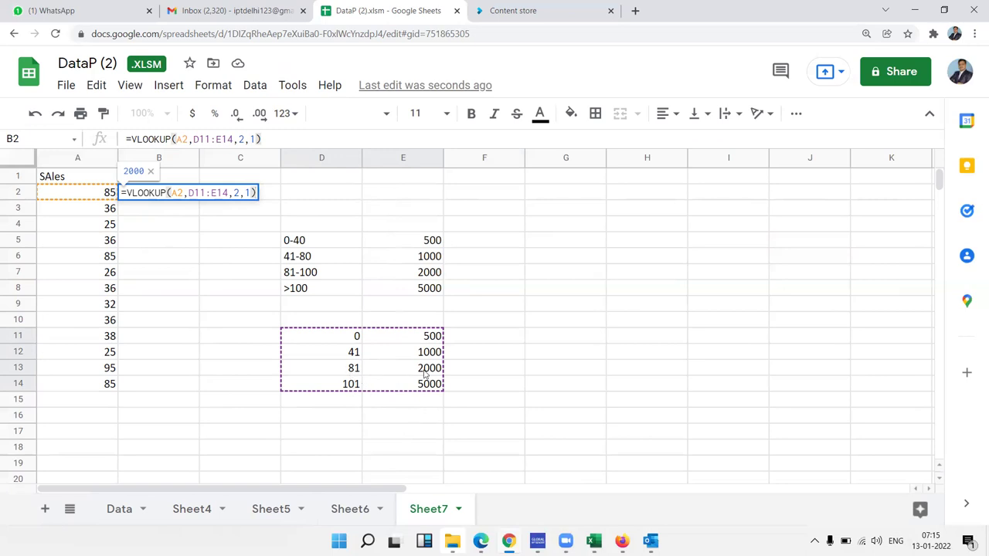
{"action": "key", "text": "Return"}
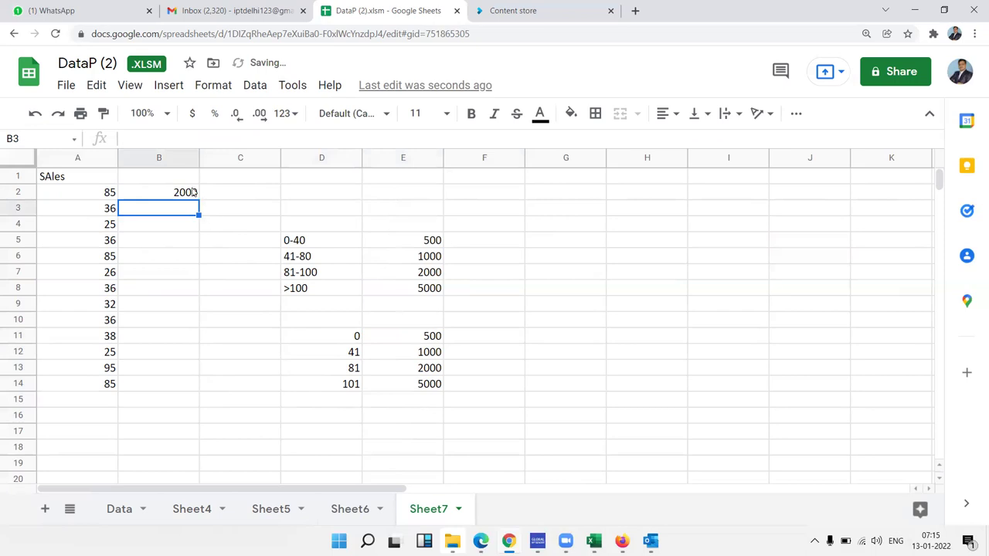
- Change the first sale in A2 from 85 to 45
{"action": "left_click", "coordinate": [187, 197]}
{"action": "left_click", "coordinate": [101, 195]}
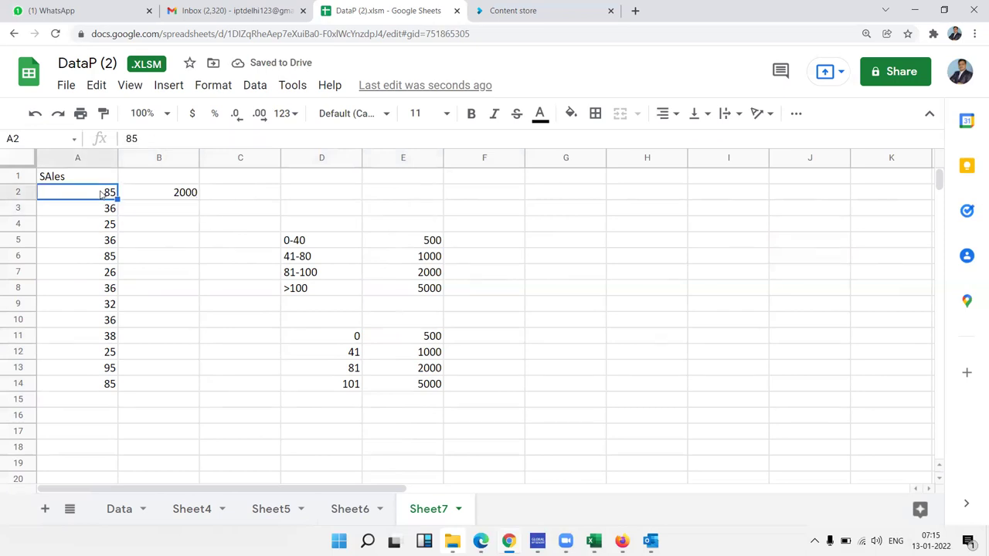
{"action": "type", "text": "45"}
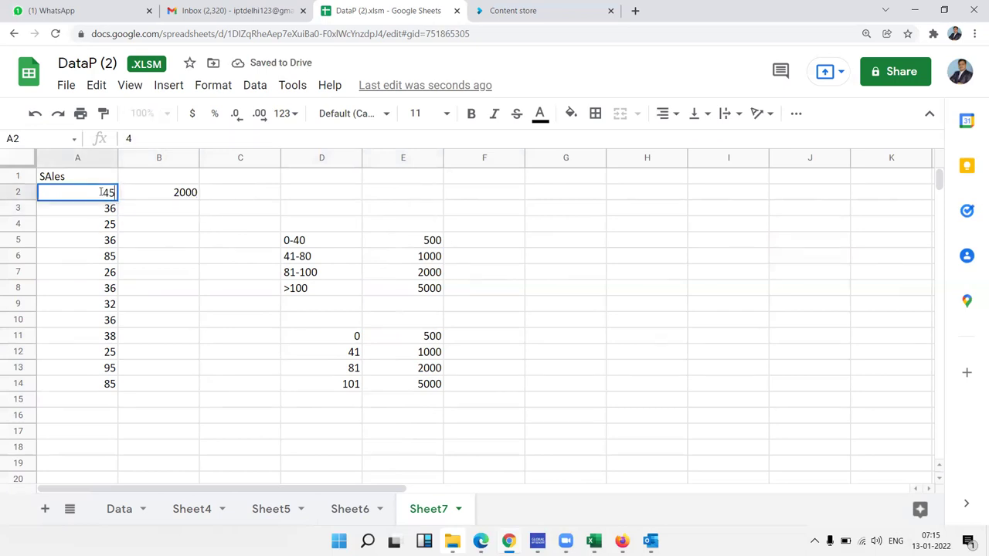
{"action": "key", "text": "Return"}
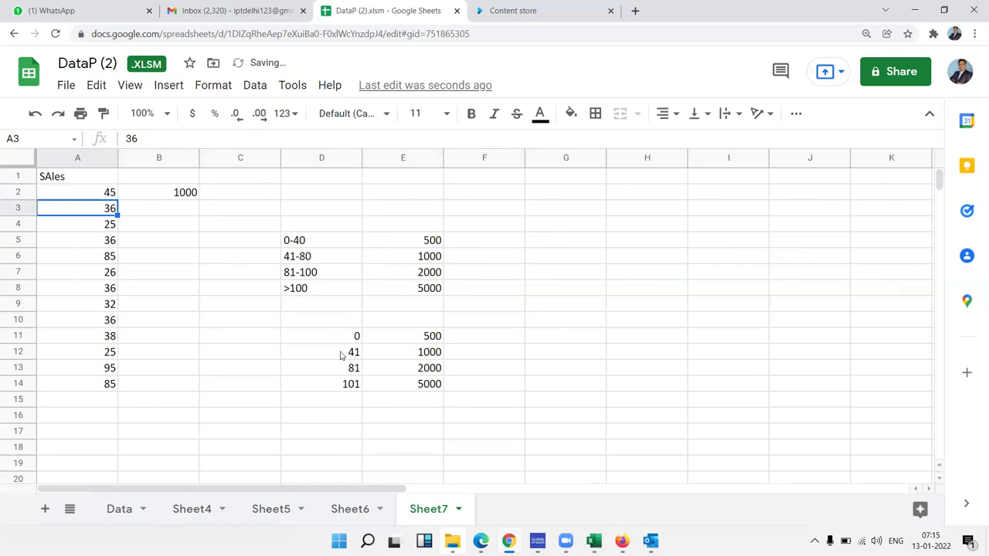
- Check the 41 and 81 thresholds and the 1000 commission in E12 against B2
{"action": "left_click_drag", "start_coordinate": [340, 352], "coordinate": [343, 368]}
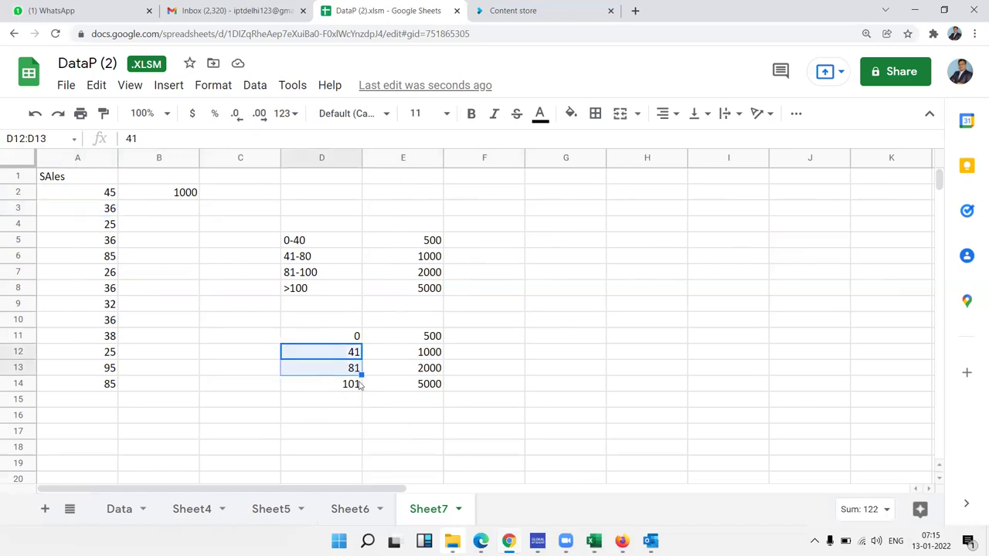
{"action": "left_click", "coordinate": [394, 359]}
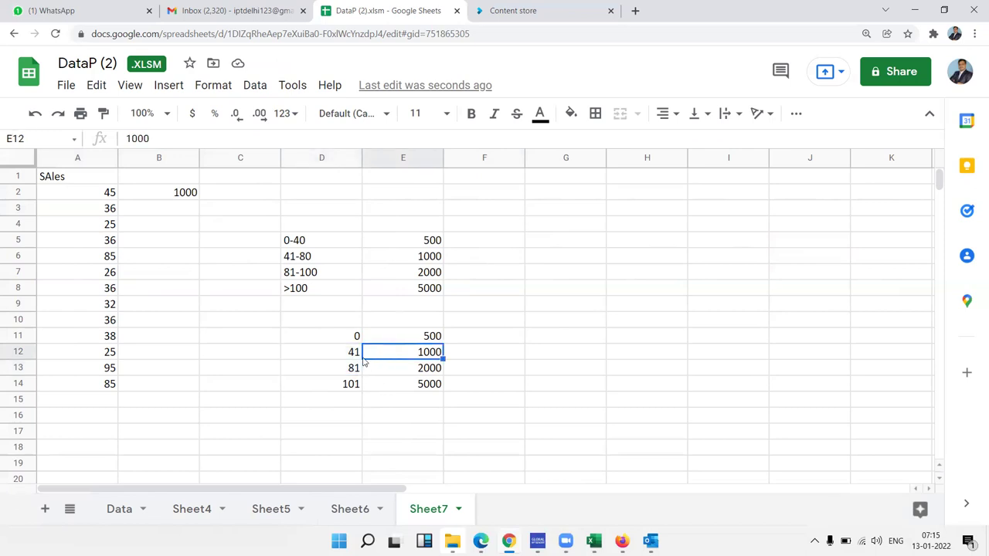
{"action": "left_click", "coordinate": [153, 218]}
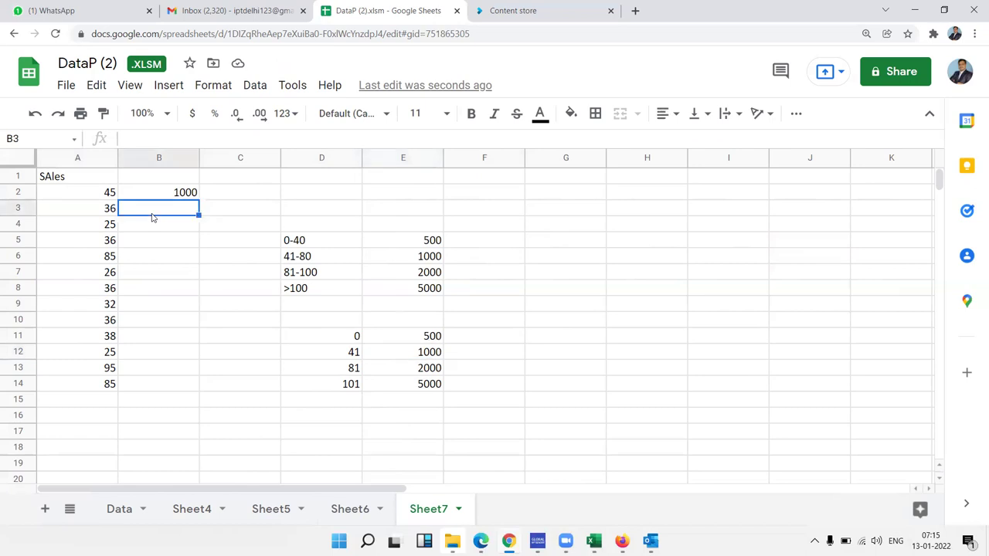
- Enter =LOOKUP(A3,D11:D14,E11:E14) in B3, giving a 500 commission for the sale of 36
{"action": "type", "text": "=loo"}
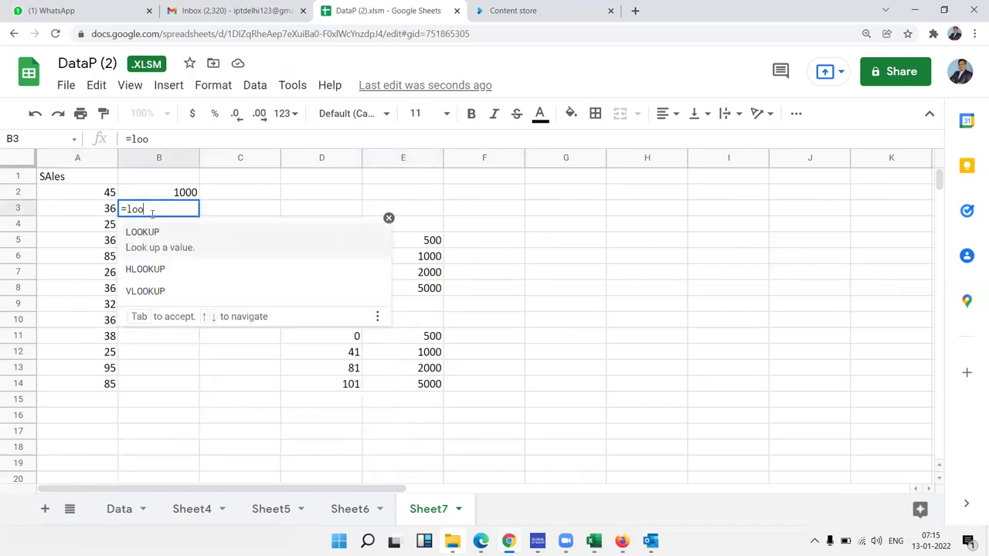
{"action": "key", "text": "Down"}
{"action": "key", "text": "Up"}
{"action": "key", "text": "Tab"}
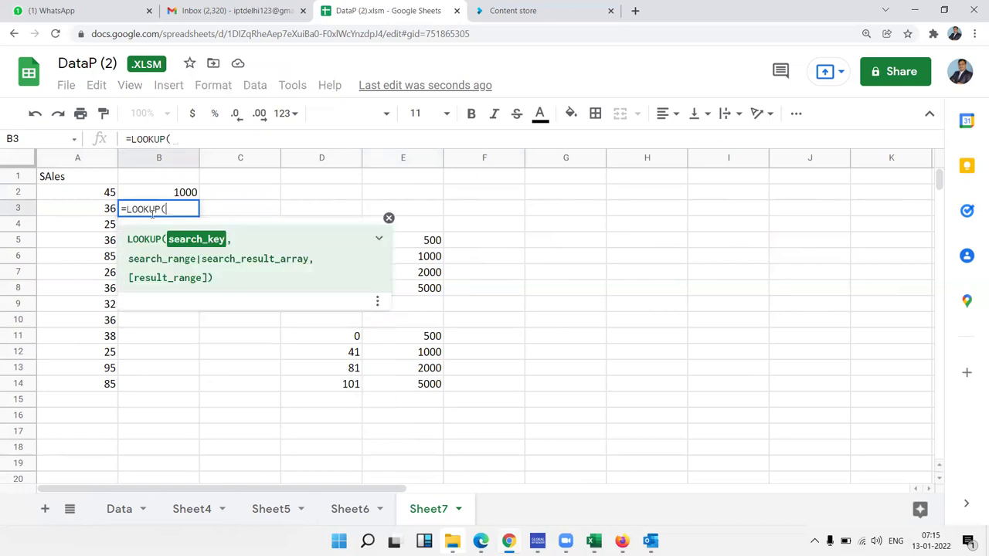
{"action": "key", "text": "Left"}
{"action": "type", "text": ","}
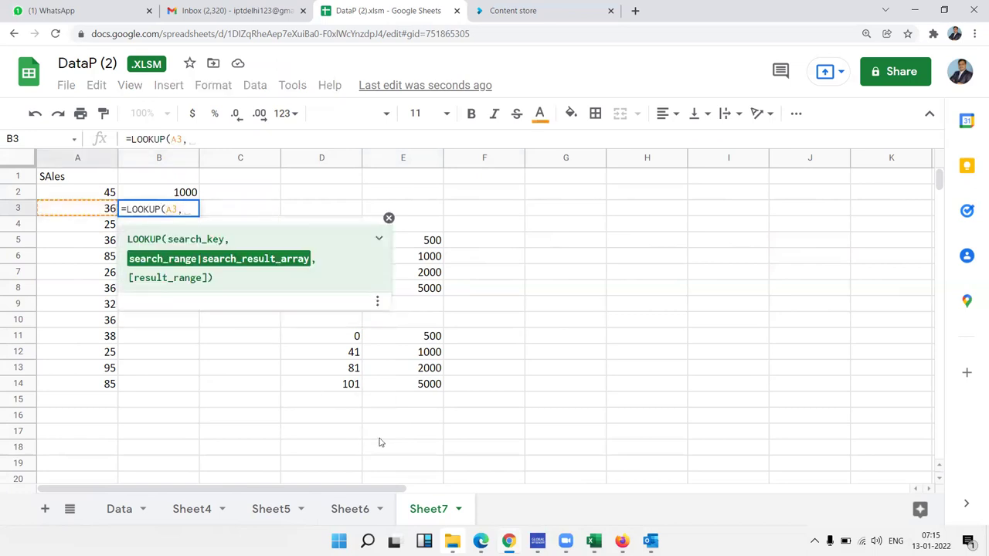
{"action": "left_click_drag", "start_coordinate": [350, 336], "coordinate": [346, 387]}
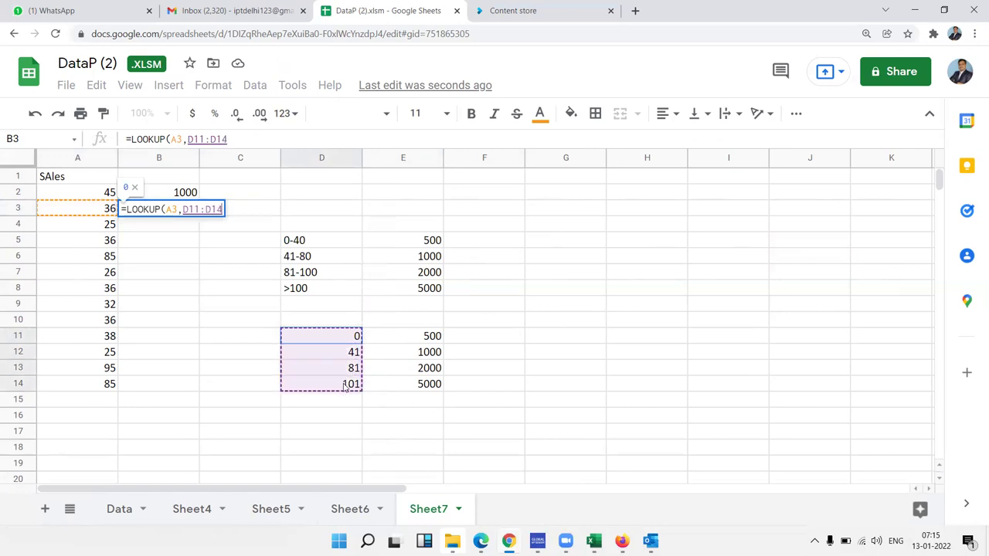
{"action": "type", "text": ","}
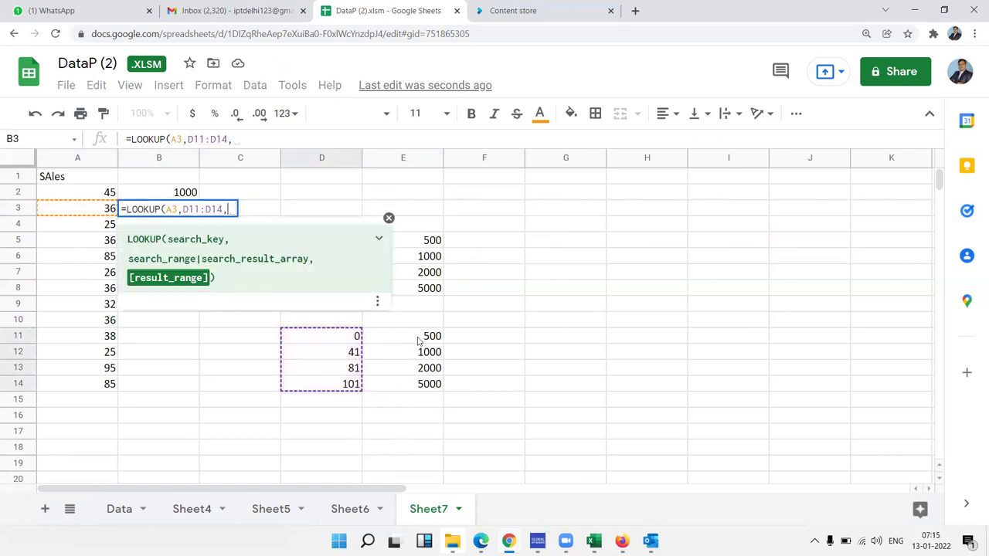
{"action": "left_click_drag", "start_coordinate": [418, 337], "coordinate": [418, 392]}
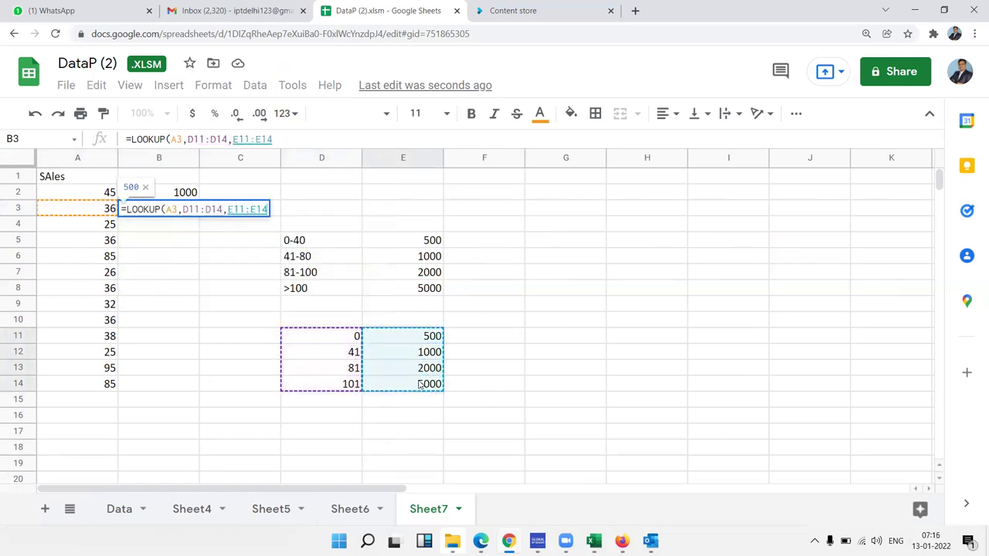
{"action": "key", "text": "Return"}
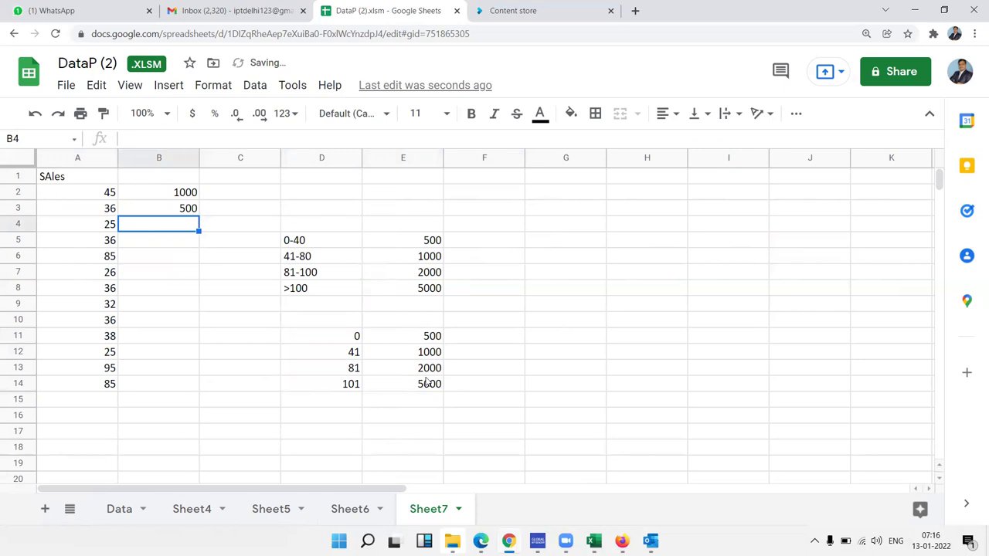
- Enter =LOOKUP(A4,{0,41,81,101},{500,1000,2000,5000}) in B4, returning 500 for the sale of 25
{"action": "type", "text": "=l"}
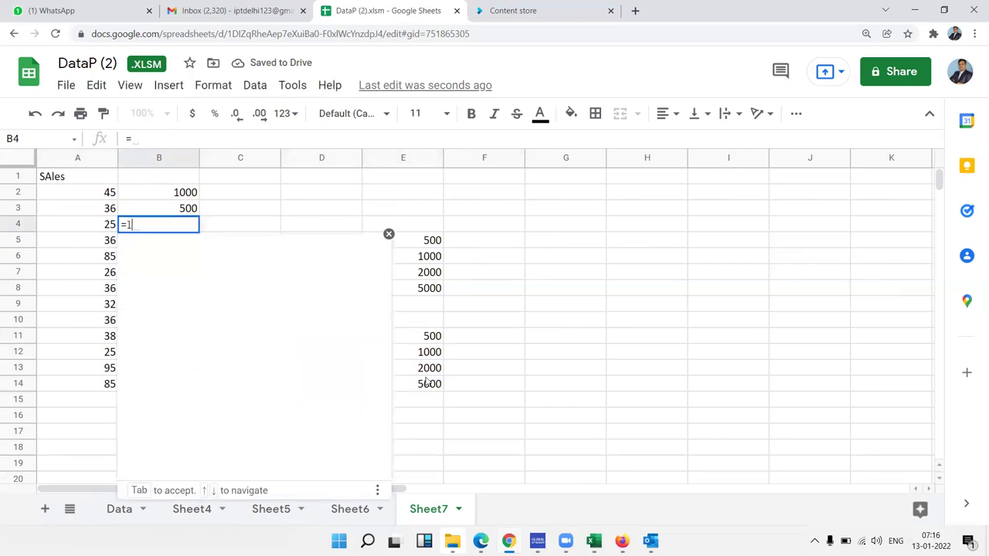
{"action": "type", "text": "oo"}
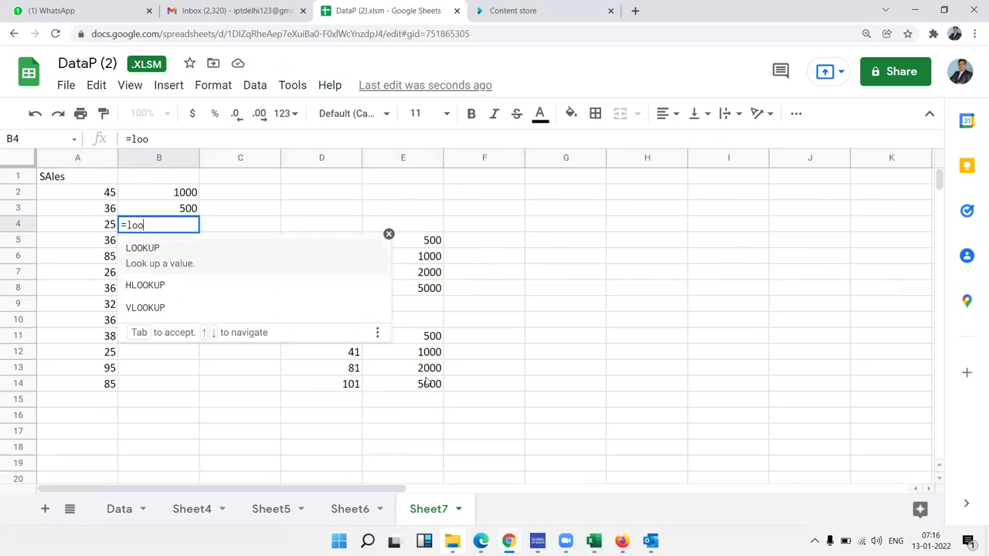
{"action": "key", "text": "Tab"}
{"action": "key", "text": "Left"}
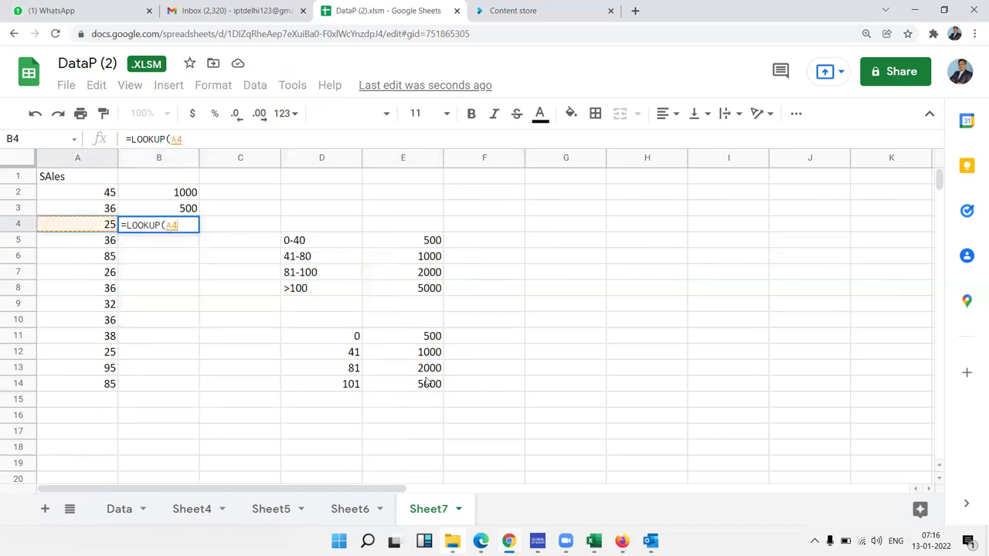
{"action": "type", "text": ",{0,40,"}
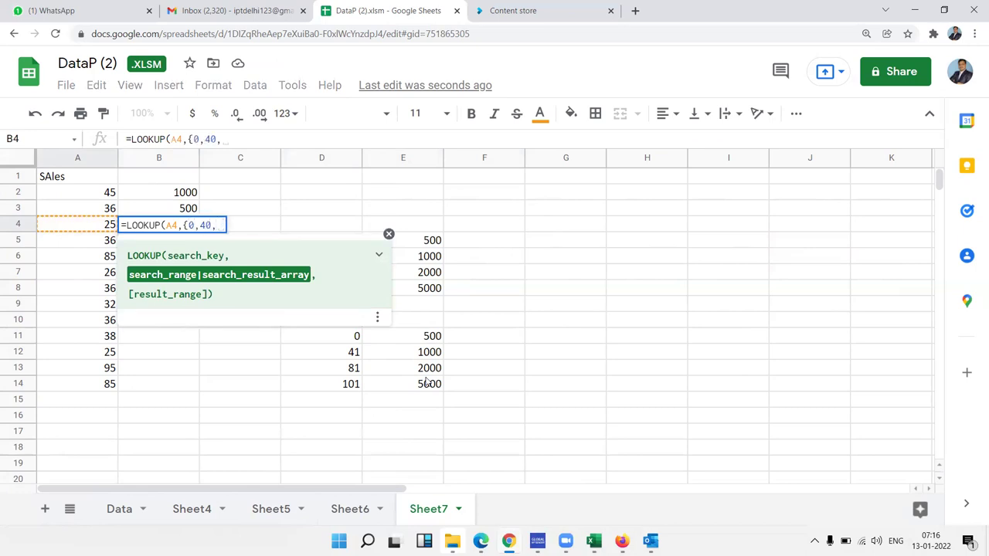
{"action": "key", "text": "BackSpace"}
{"action": "key", "text": "BackSpace"}
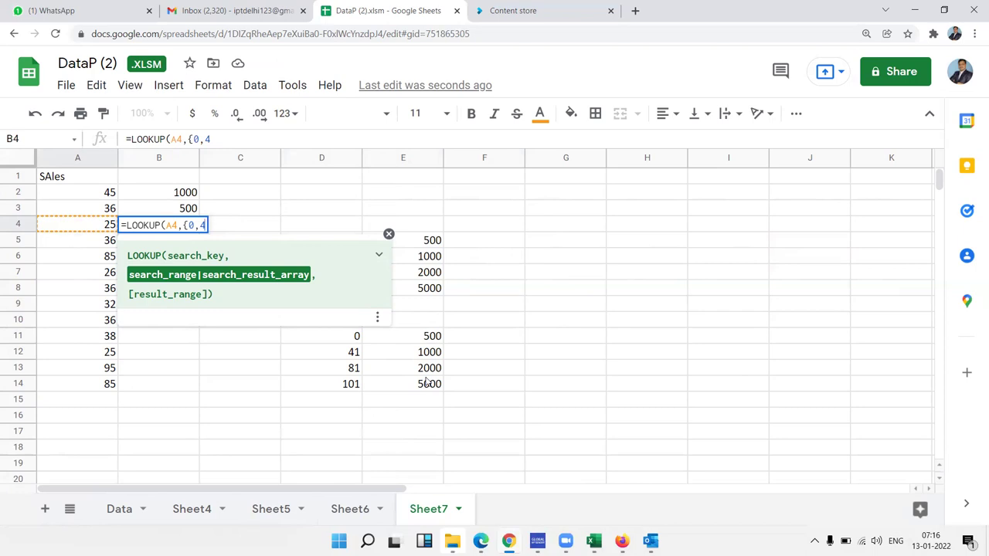
{"action": "type", "text": "1,81,101}"}
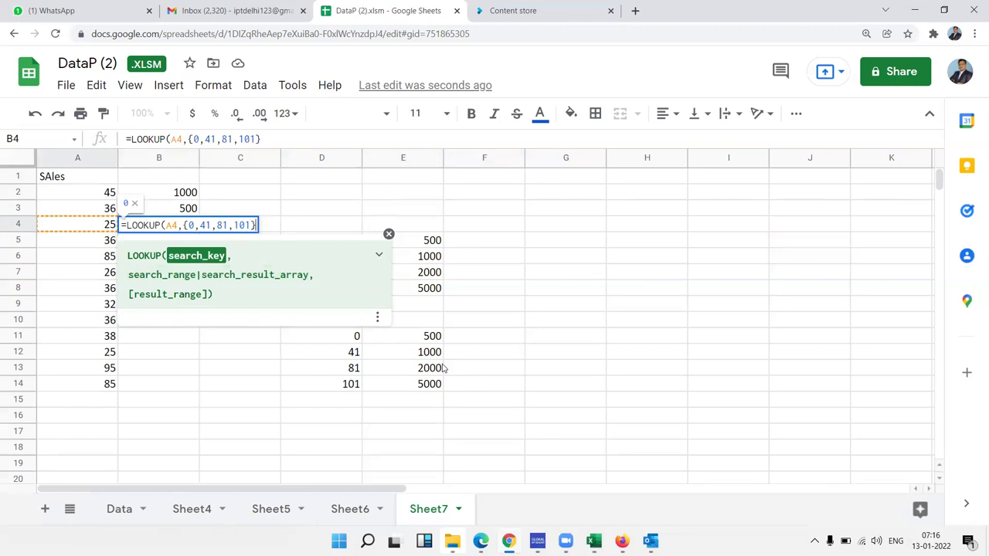
{"action": "type", "text": ",{500"}
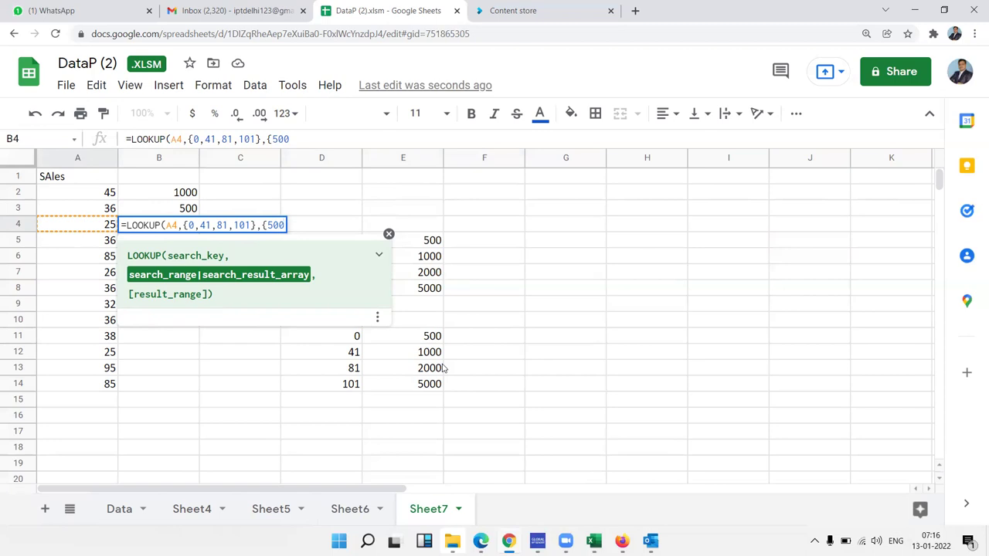
{"action": "type", "text": ",100"}
{"action": "type", "text": "0,2000,5000}"}
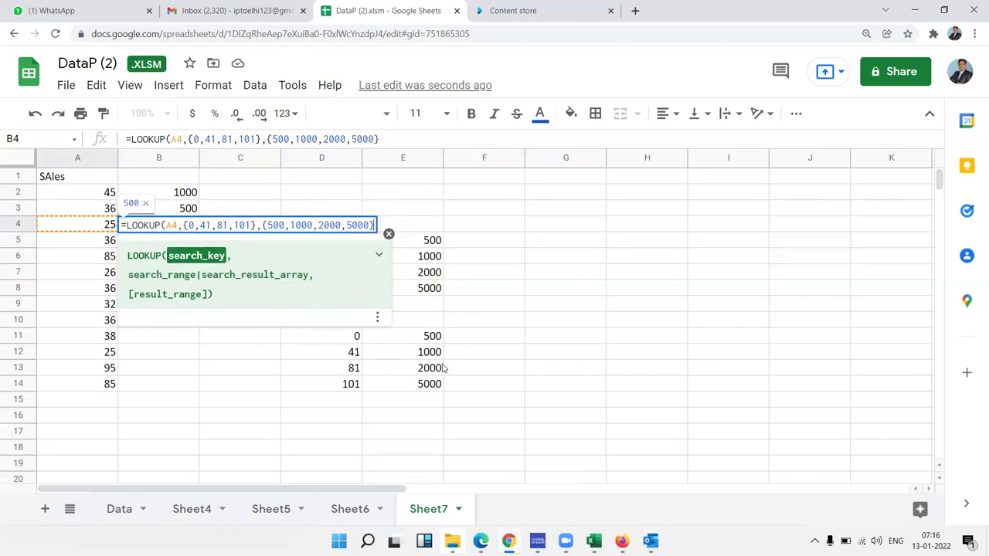
{"action": "key", "text": "Return"}
{"action": "key", "text": "Up"}
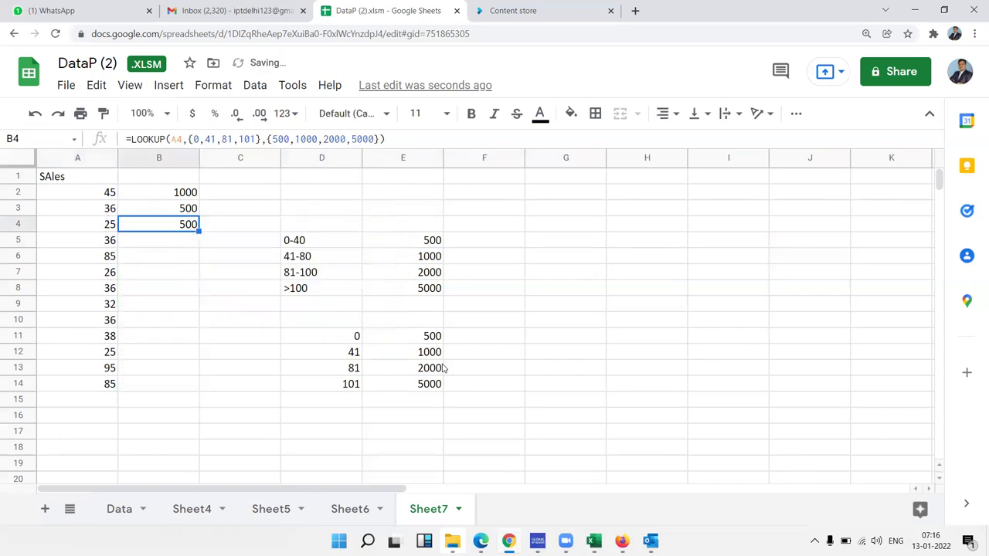
{"action": "key", "text": "F2"}
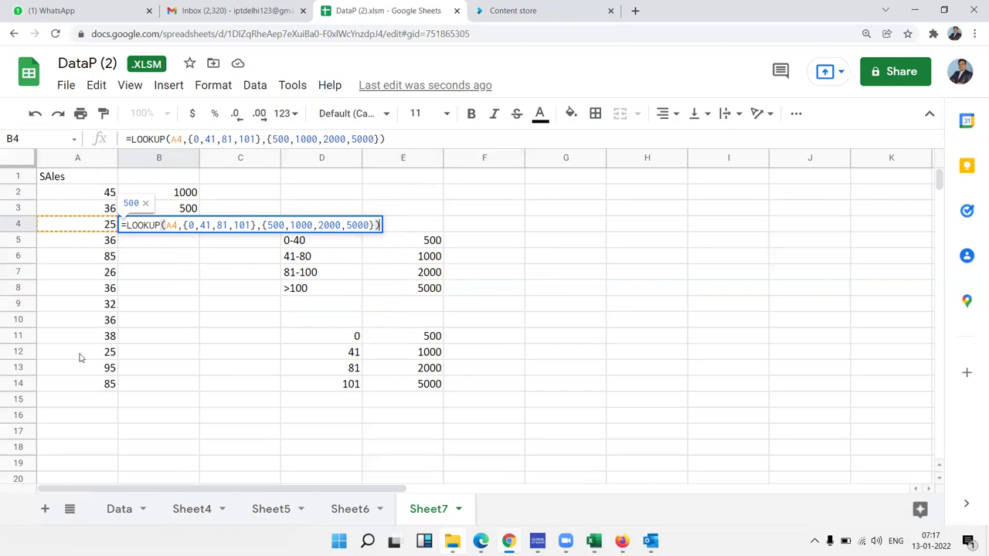
{"action": "key", "text": "ctrl+Return"}
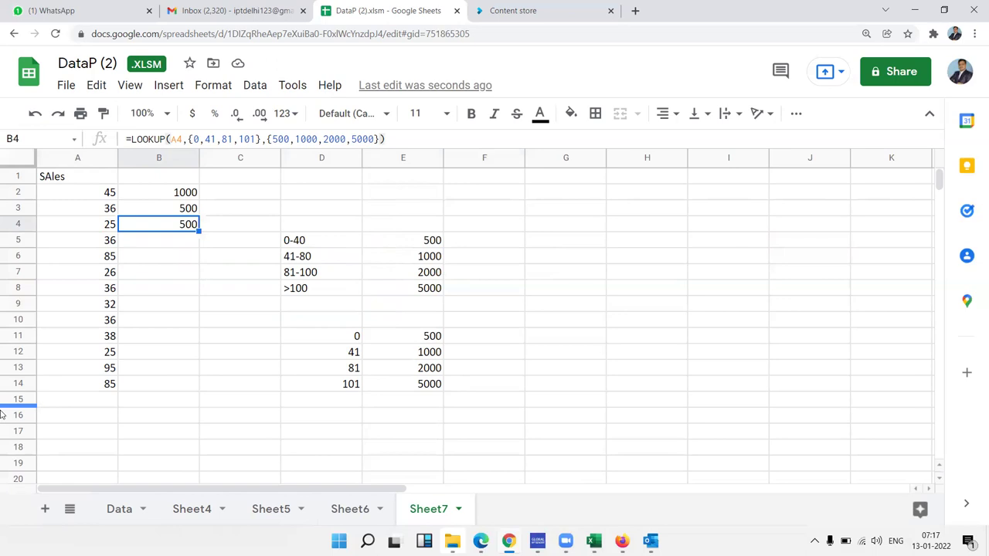